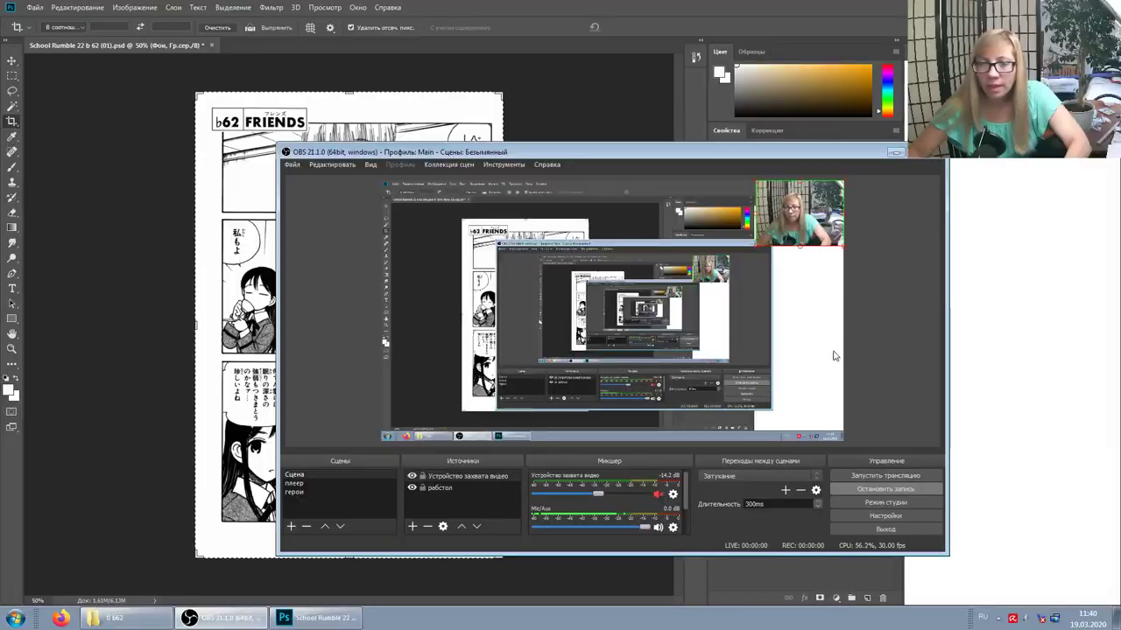
# Bring the Photoshop window with School Rumble 22 b 62 (01).psd to the front.
pyautogui.click(531, 55)
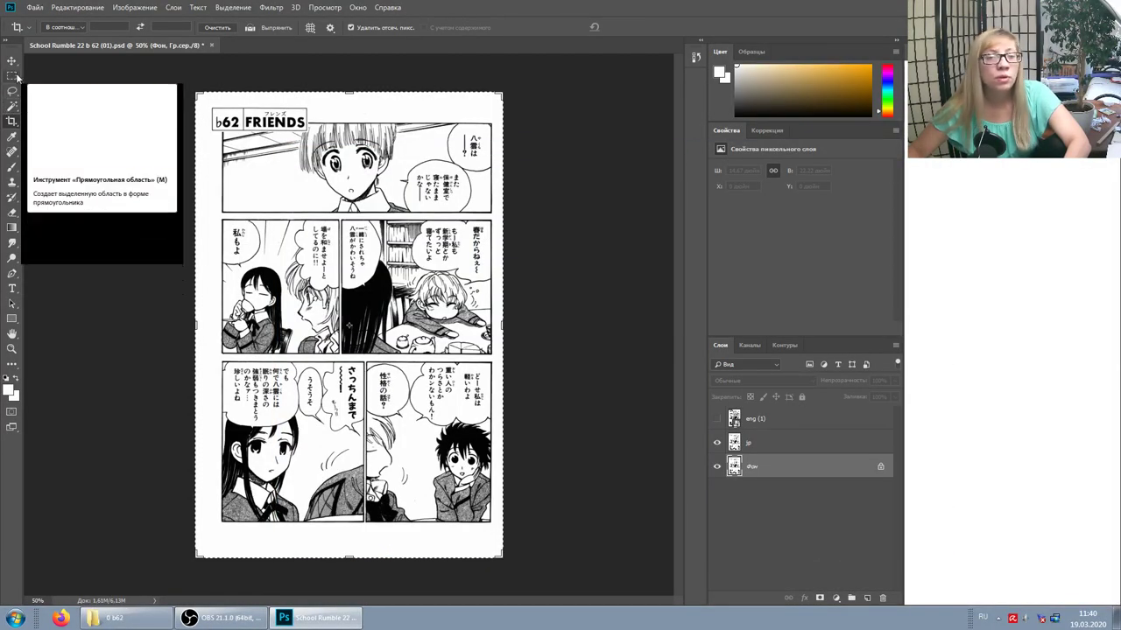
# Check the Lasso tool's preset picker is empty, then switch to the Horizontal Type tool.
pyautogui.click(12, 117)
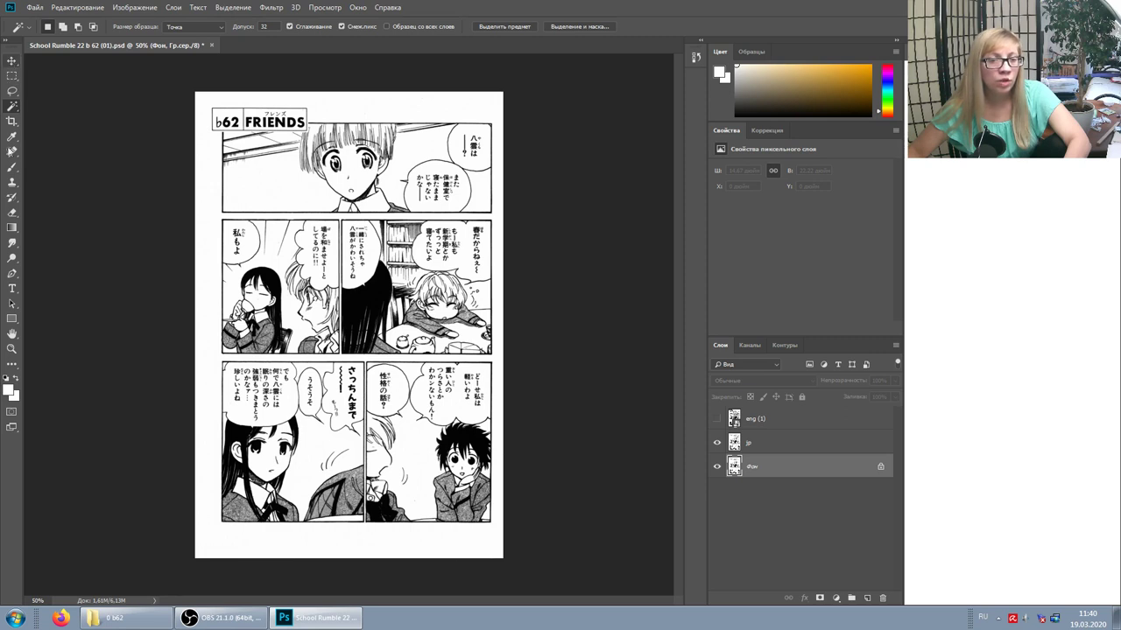
pyautogui.click(12, 91)
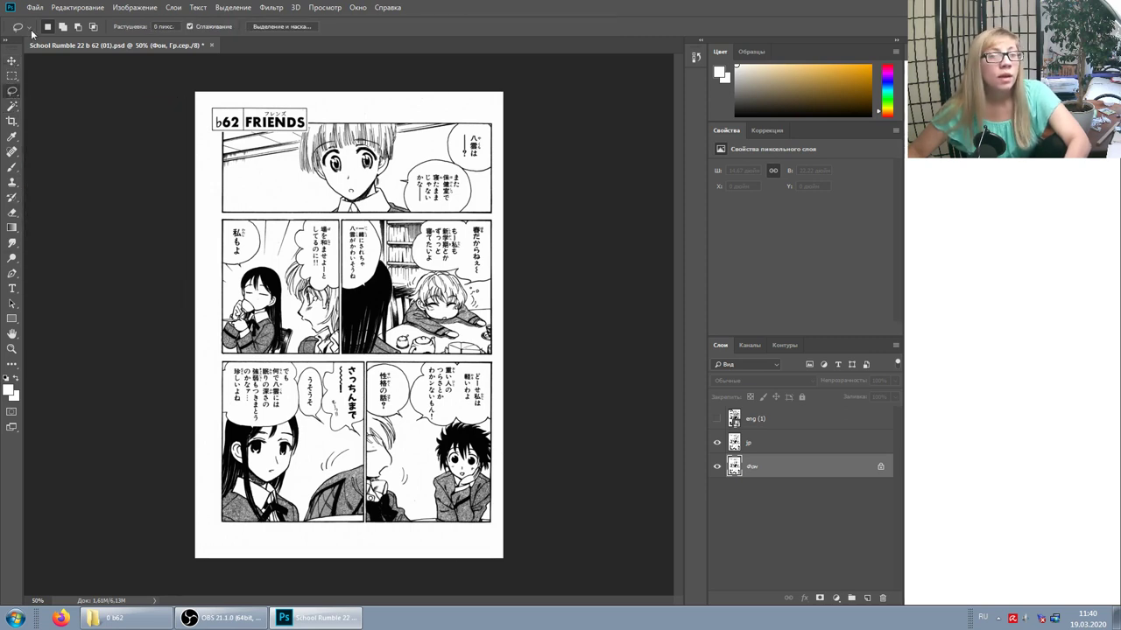
pyautogui.click(29, 28)
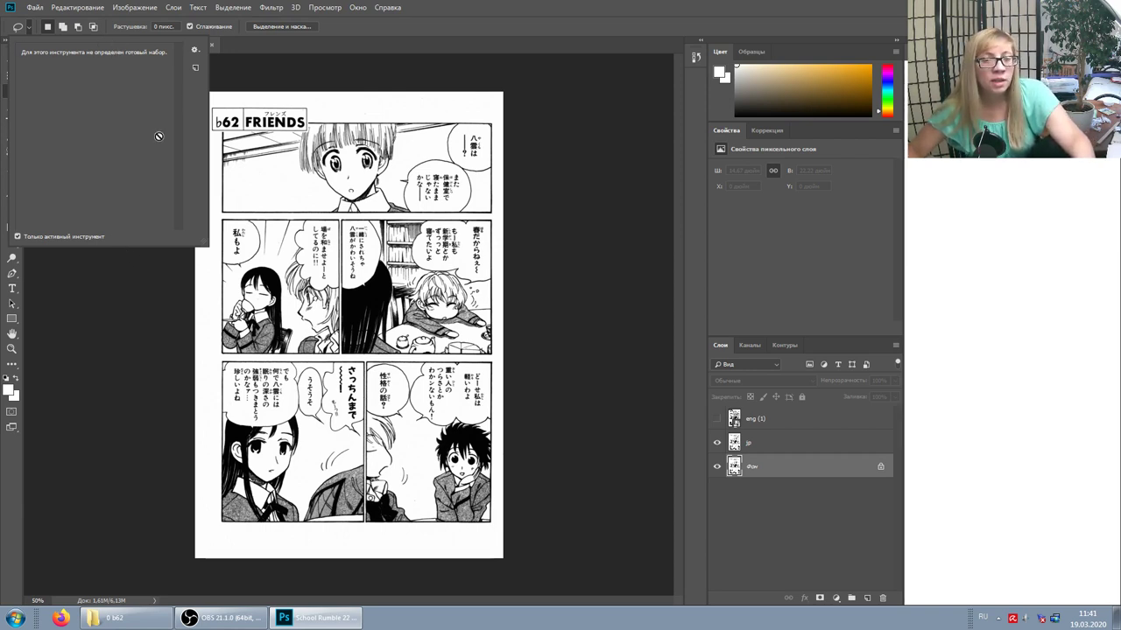
pyautogui.click(224, 50)
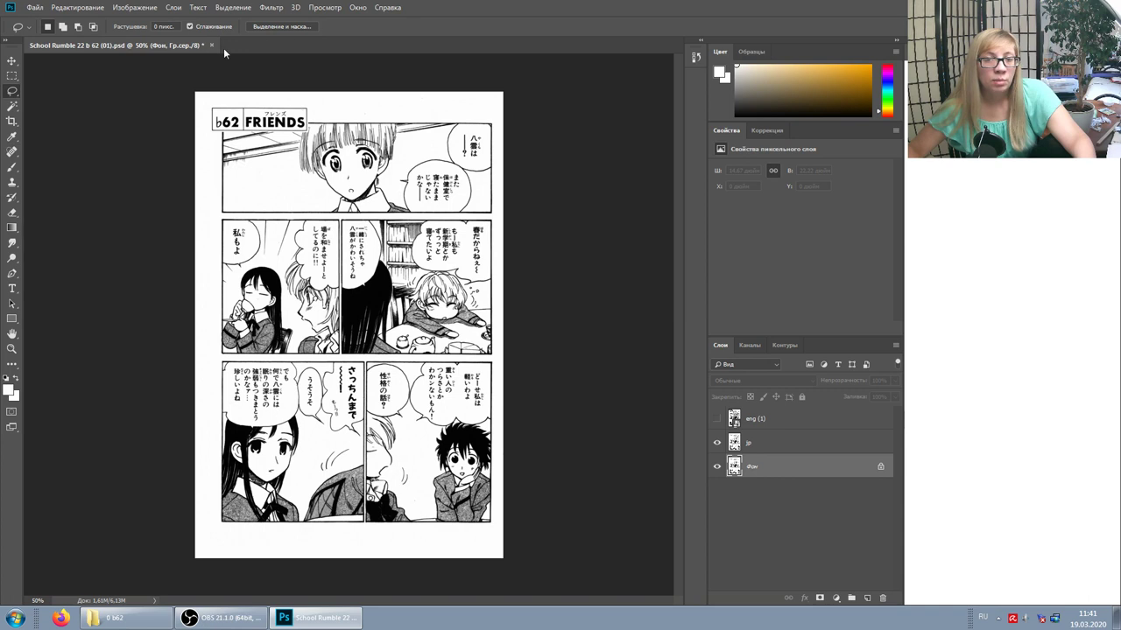
pyautogui.click(11, 289)
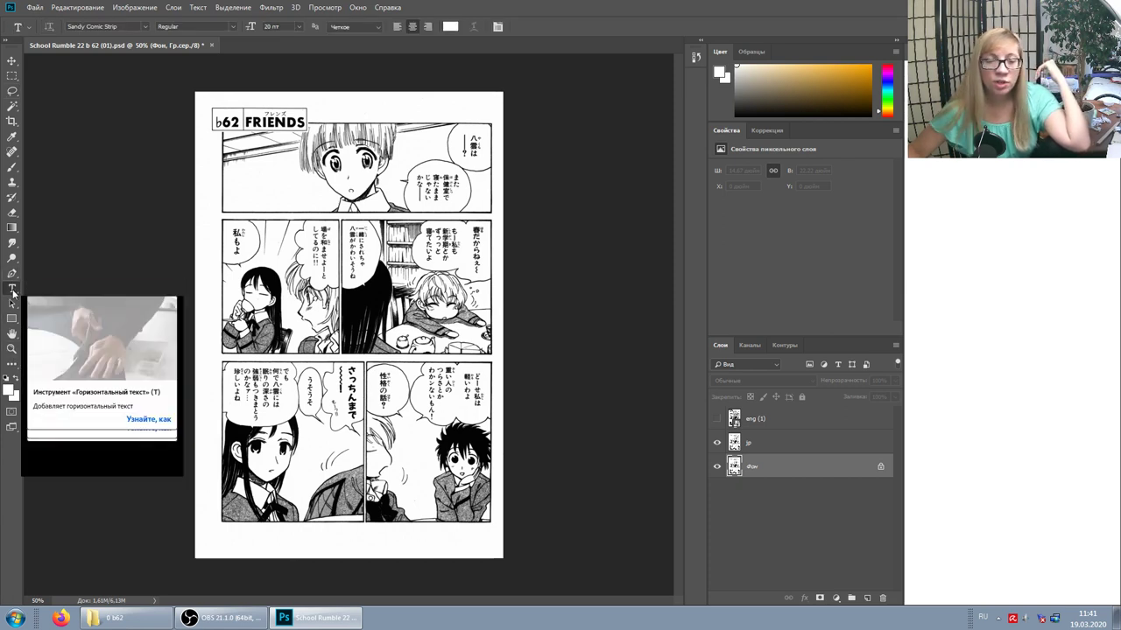
# Confirm the Type tool has no saved presets and start a text layer above FRIENDS.
pyautogui.click(28, 28)
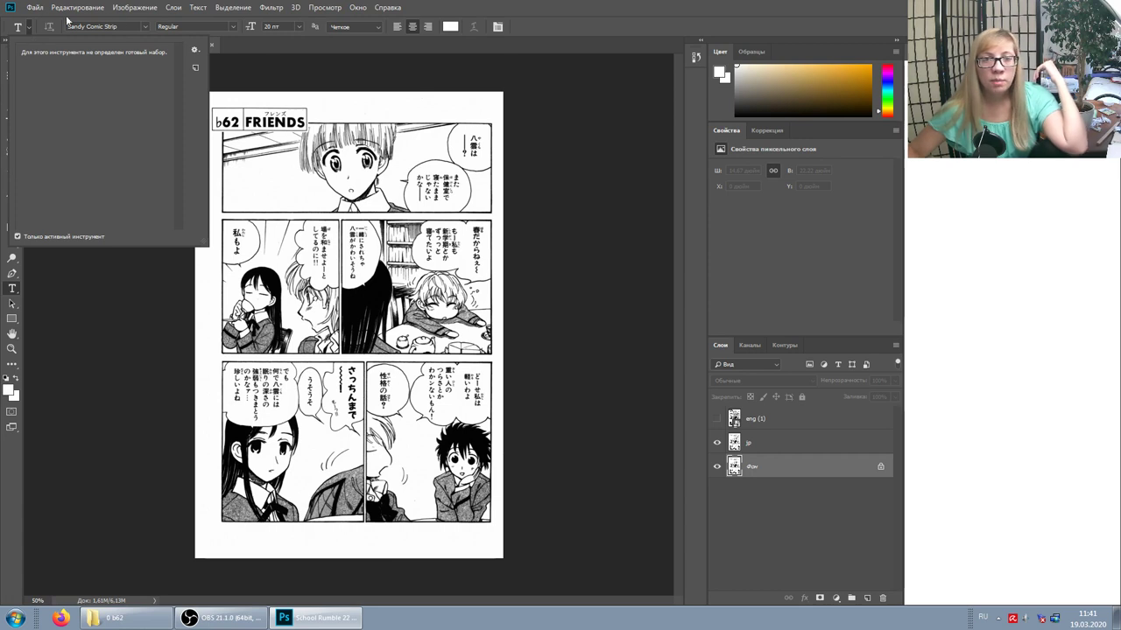
pyautogui.click(569, 45)
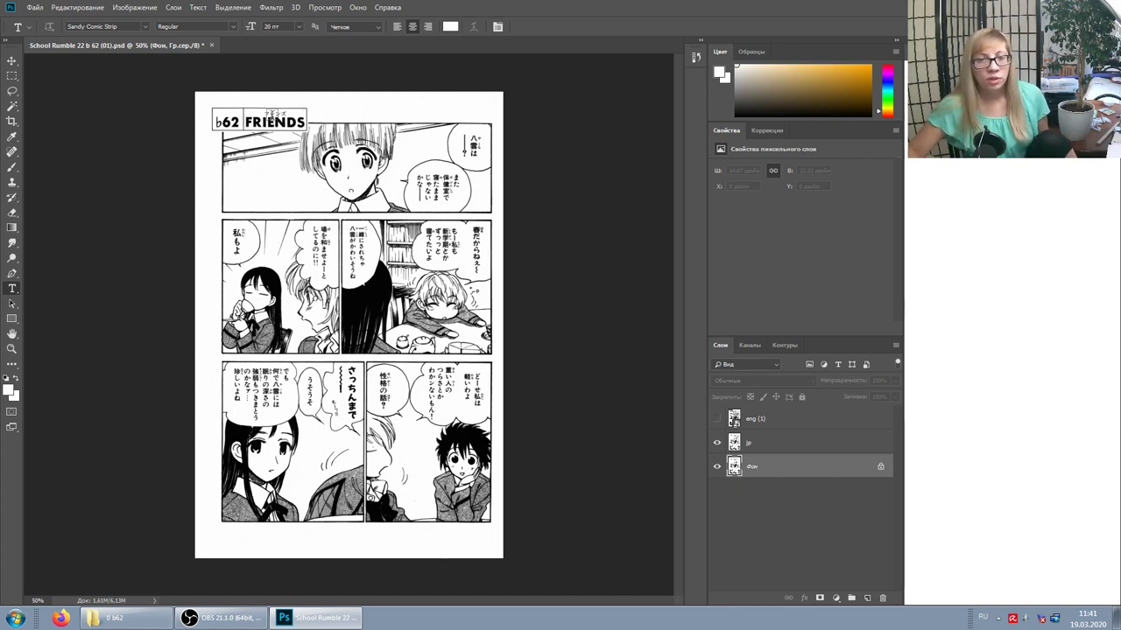
pyautogui.click(271, 105)
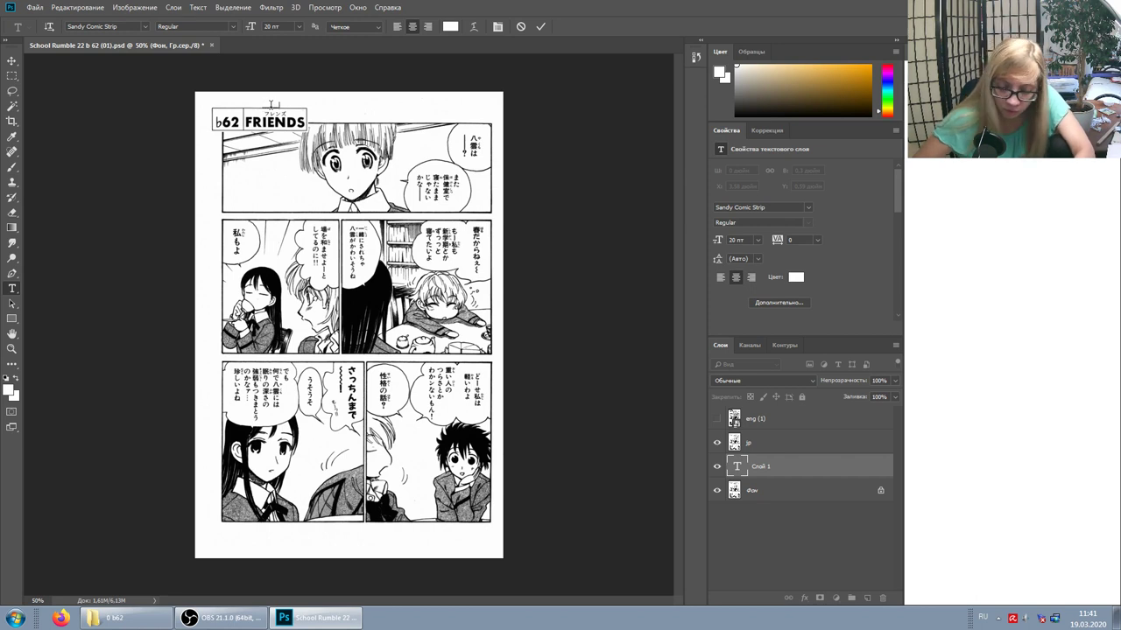
# Move the друзья text layer to the top of the stack and commit a Free Transform.
pyautogui.moveTo(785, 475); pyautogui.dragTo(763, 411)
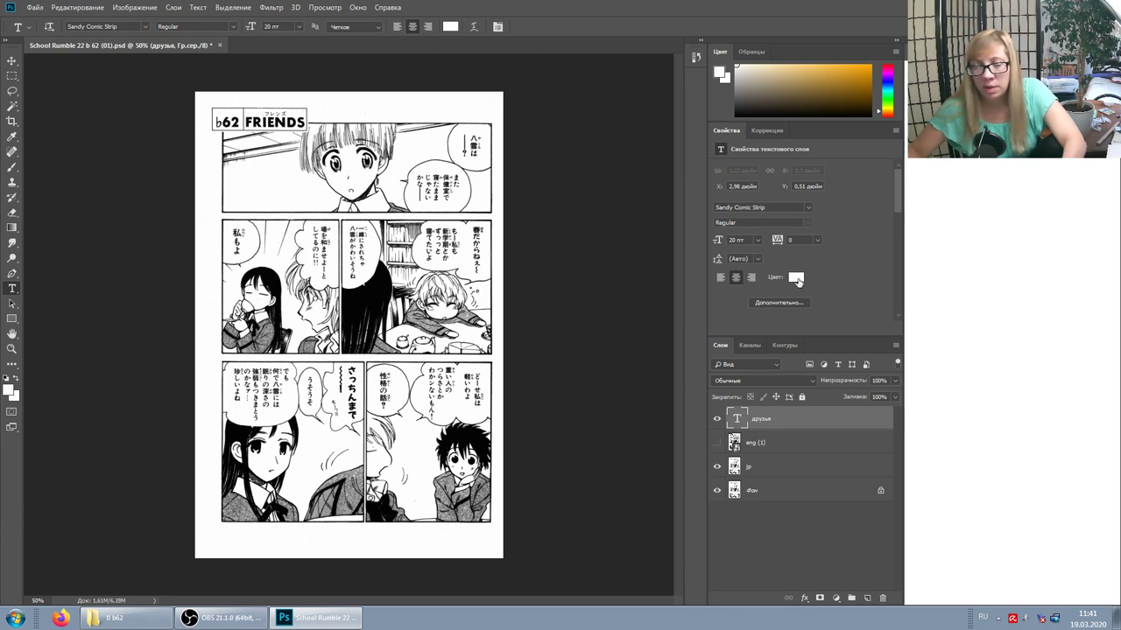
pyautogui.click(361, 8)
pyautogui.moveTo(387, 7)
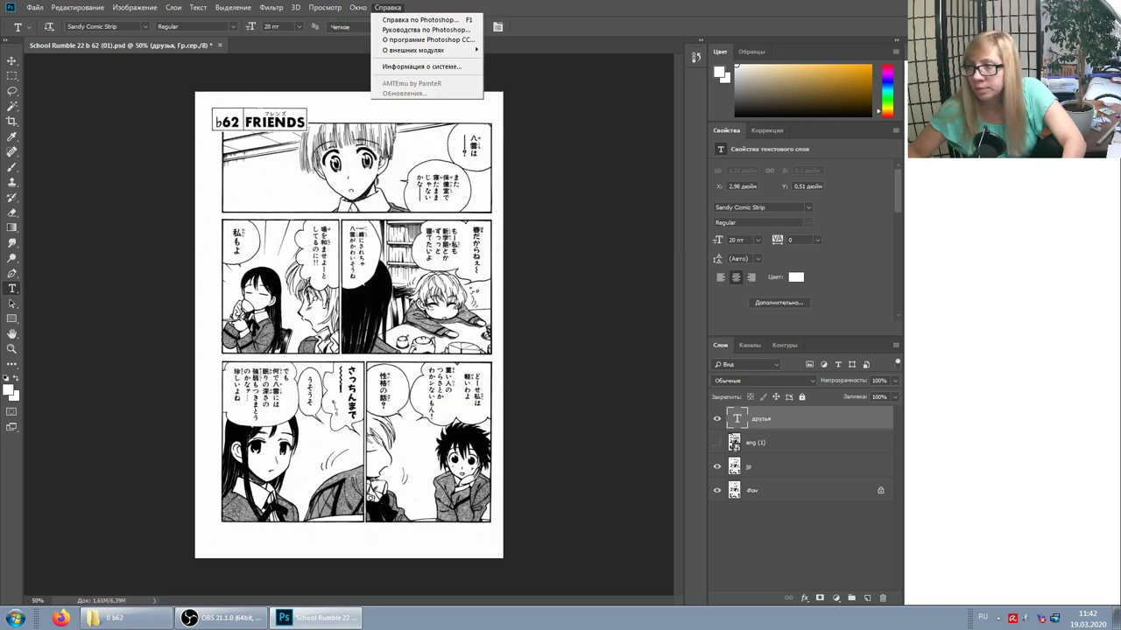
pyautogui.click(358, 8)
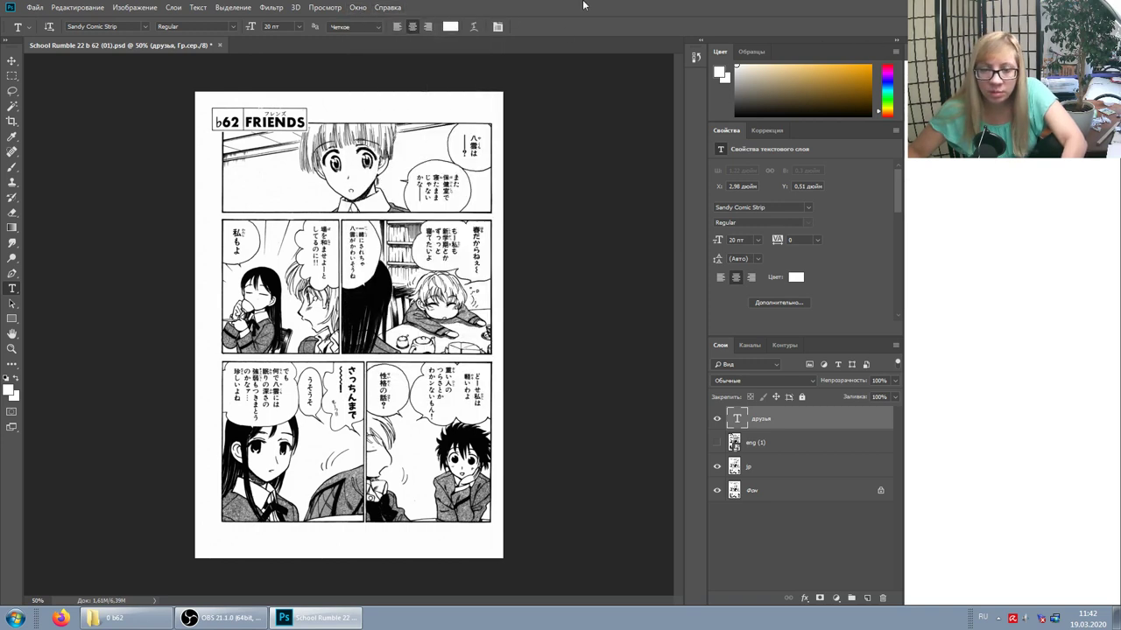
pyautogui.hotkey('ctrl', 't')
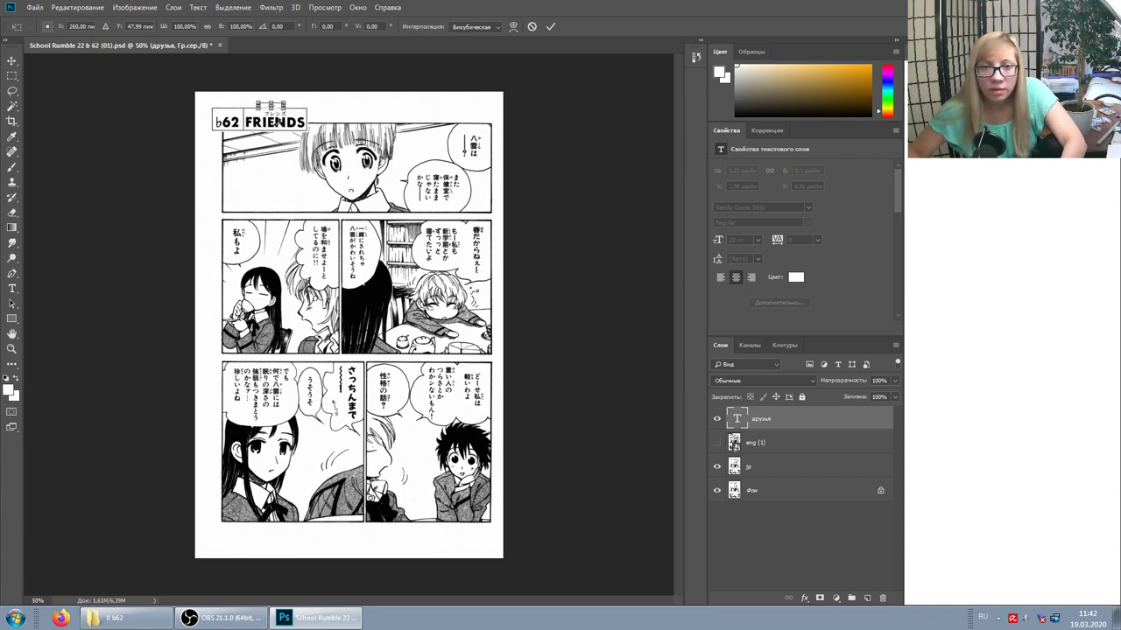
pyautogui.press('Return')
# Show the Character panel via Window and bring up the text colour picker.
pyautogui.click(361, 7)
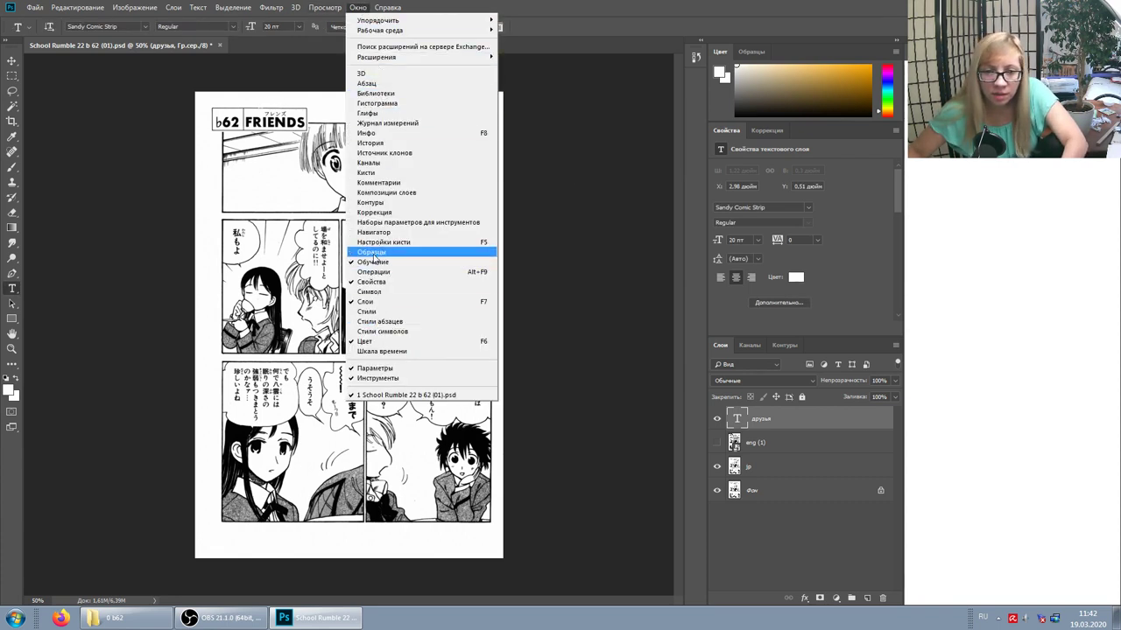
pyautogui.click(378, 85)
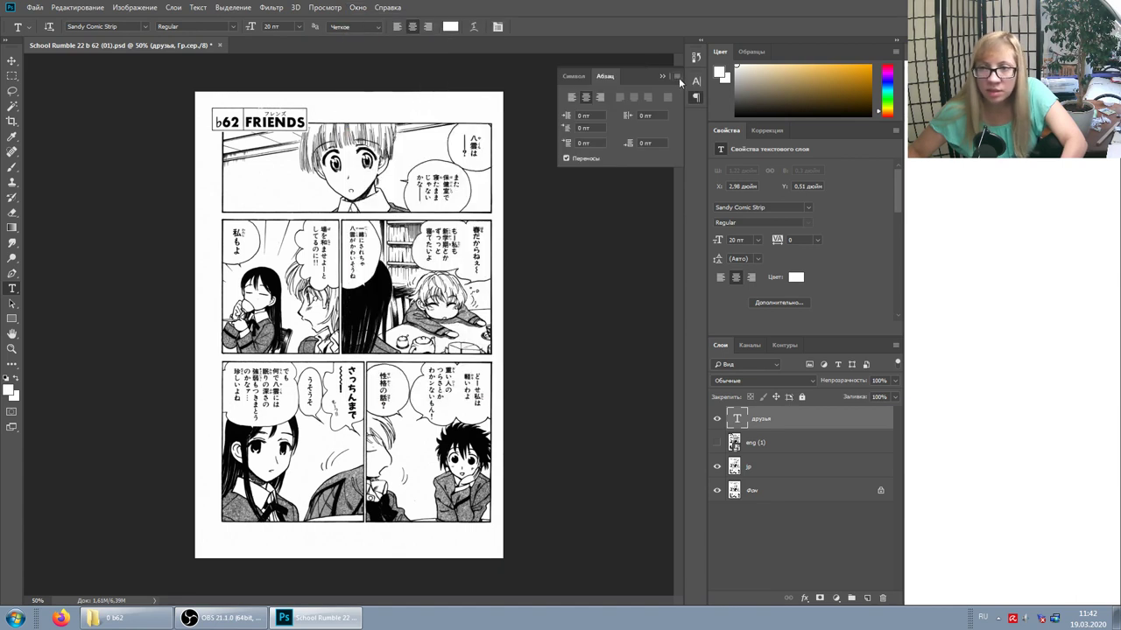
pyautogui.click(574, 76)
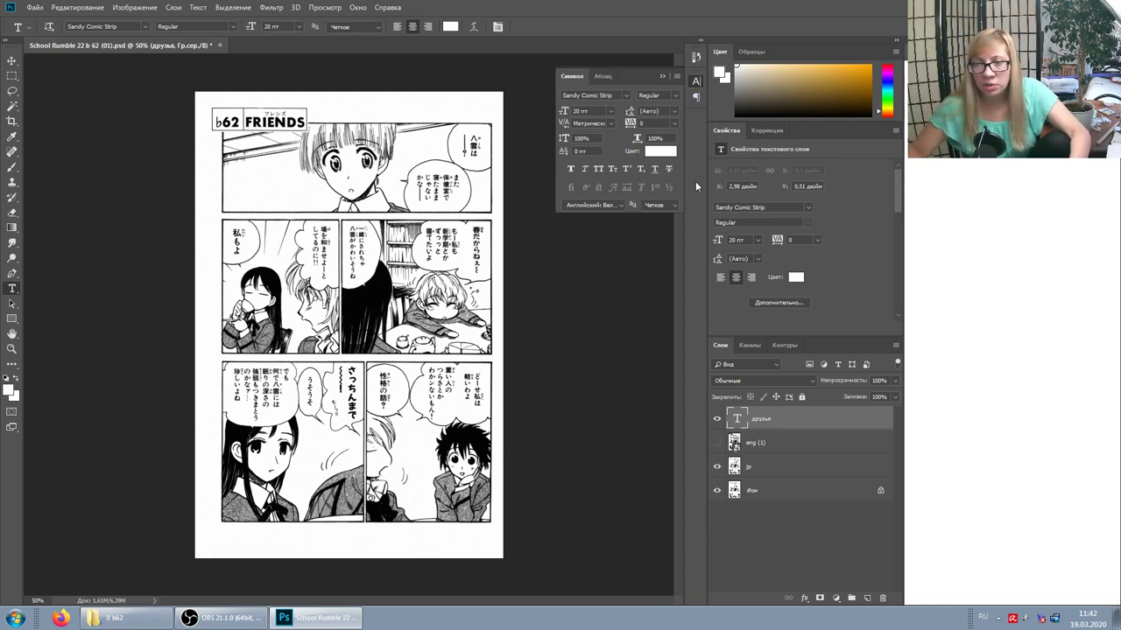
pyautogui.click(661, 150)
# Make the друзья title black 000000 in NewZelekC at 60 pt, then bring up Explorer.
pyautogui.write('0')
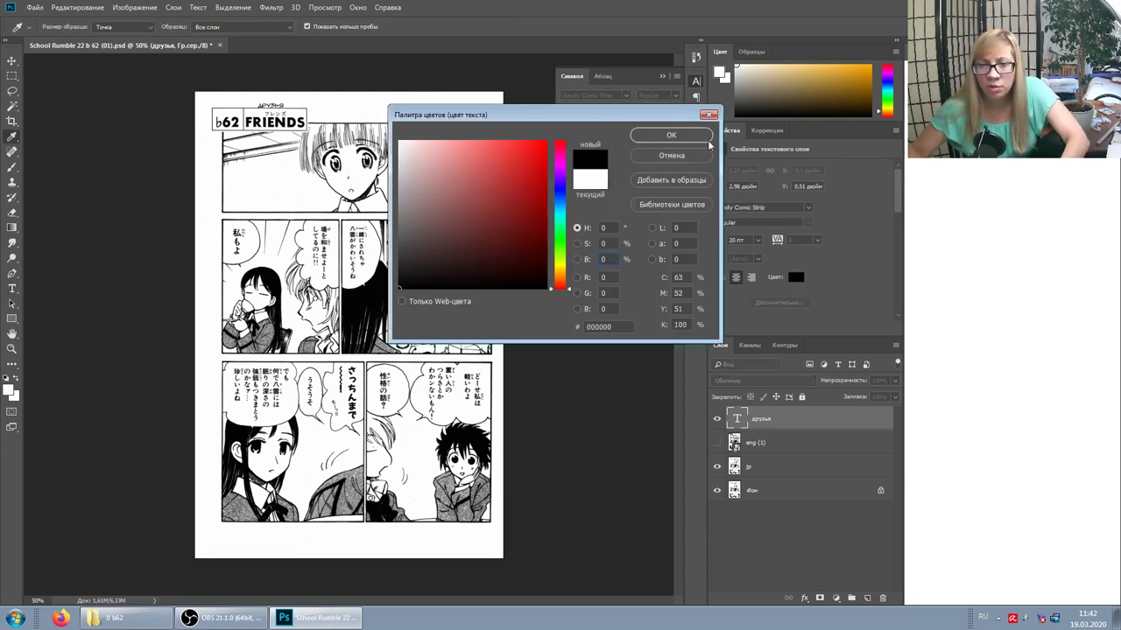
pyautogui.click(671, 135)
pyautogui.click(627, 95)
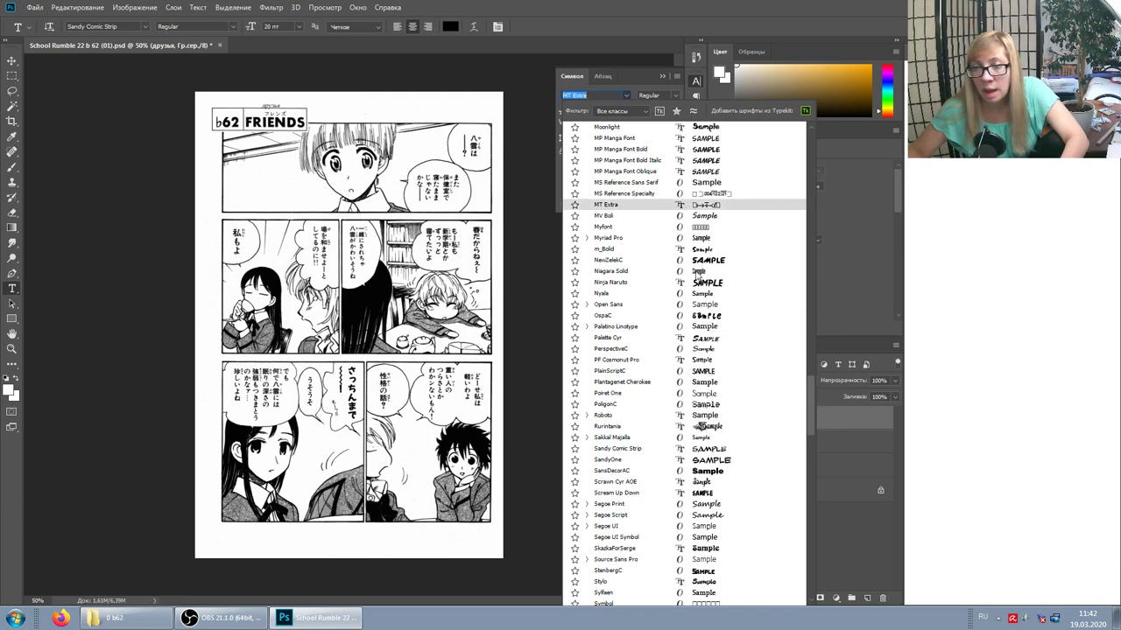
pyautogui.click(697, 261)
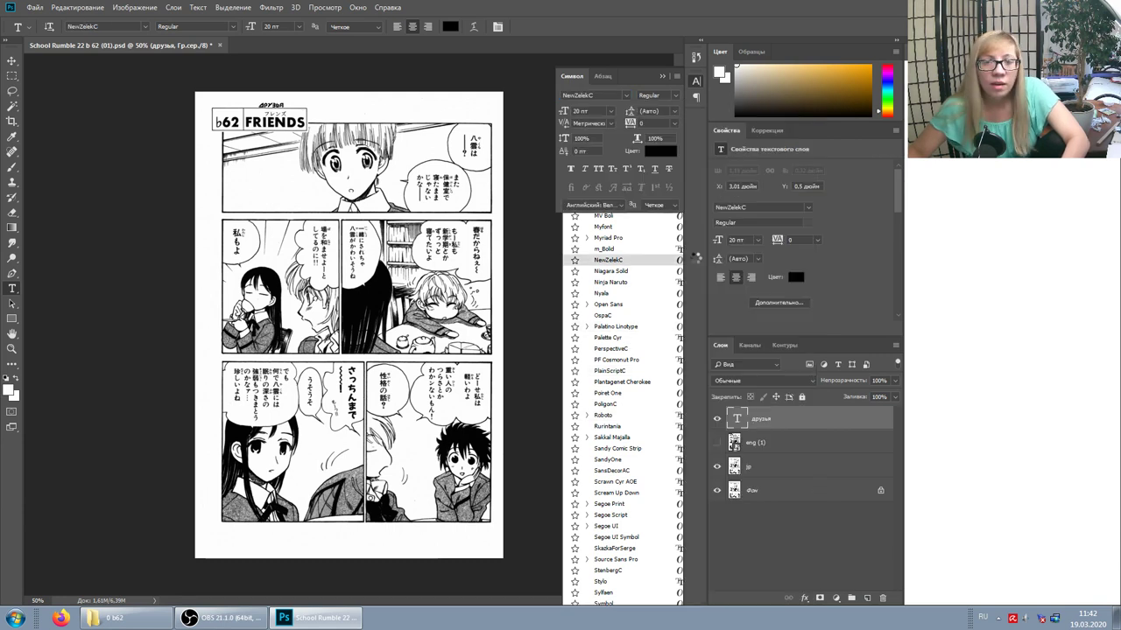
pyautogui.click(610, 115)
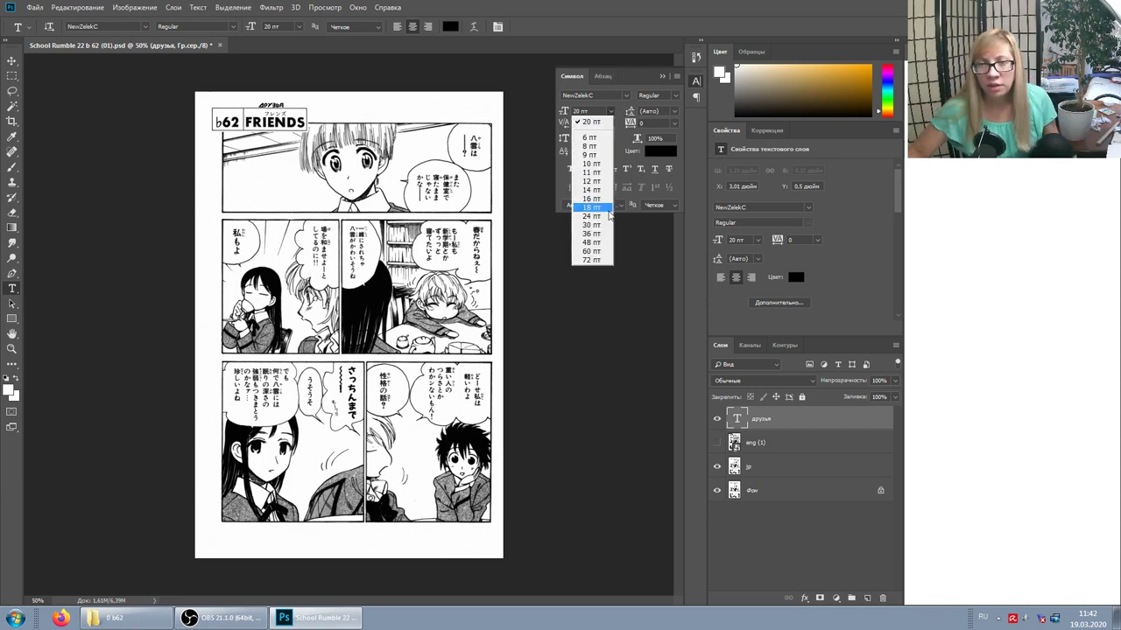
pyautogui.click(589, 252)
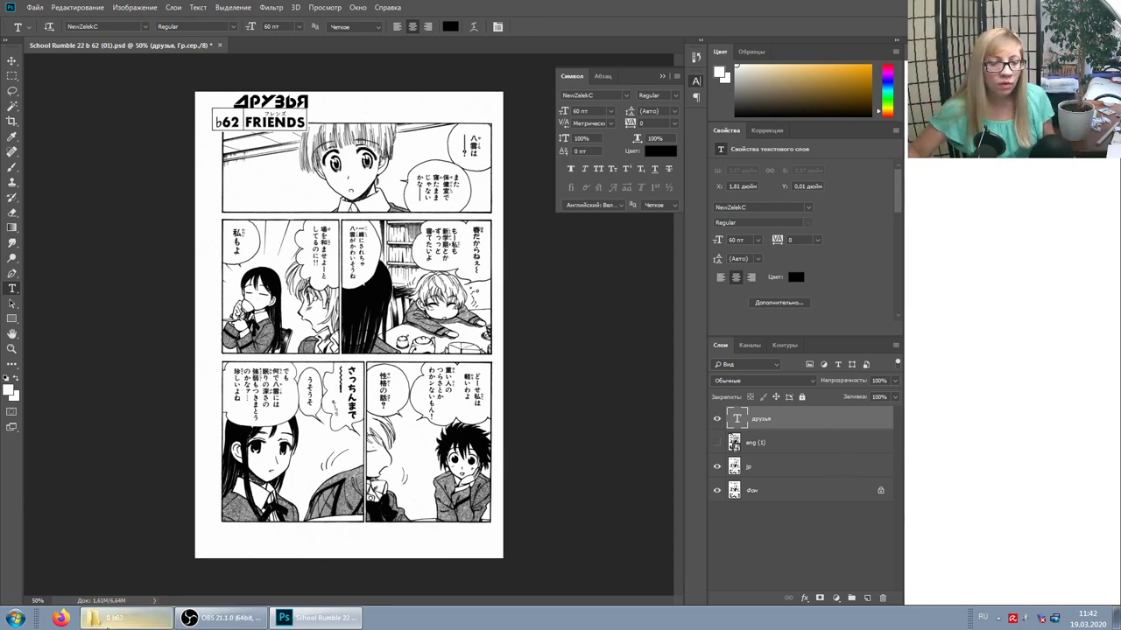
pyautogui.click(140, 618)
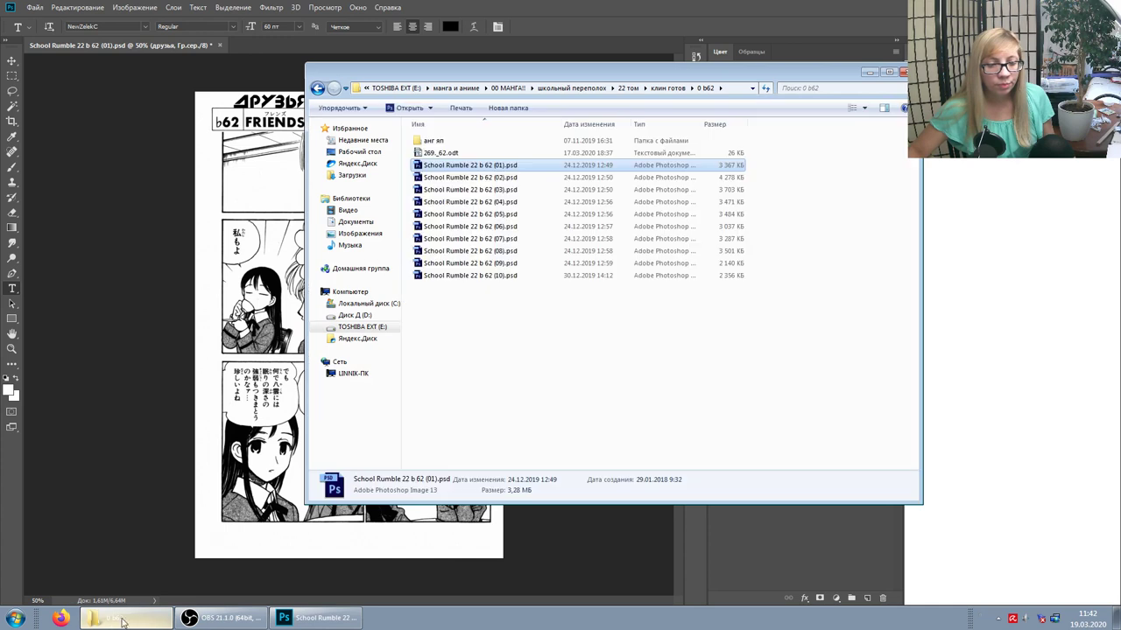
# Navigate from 22 том through клин готов to 269 and open School Rumble 22-269 (01).psd.
pyautogui.click(628, 88)
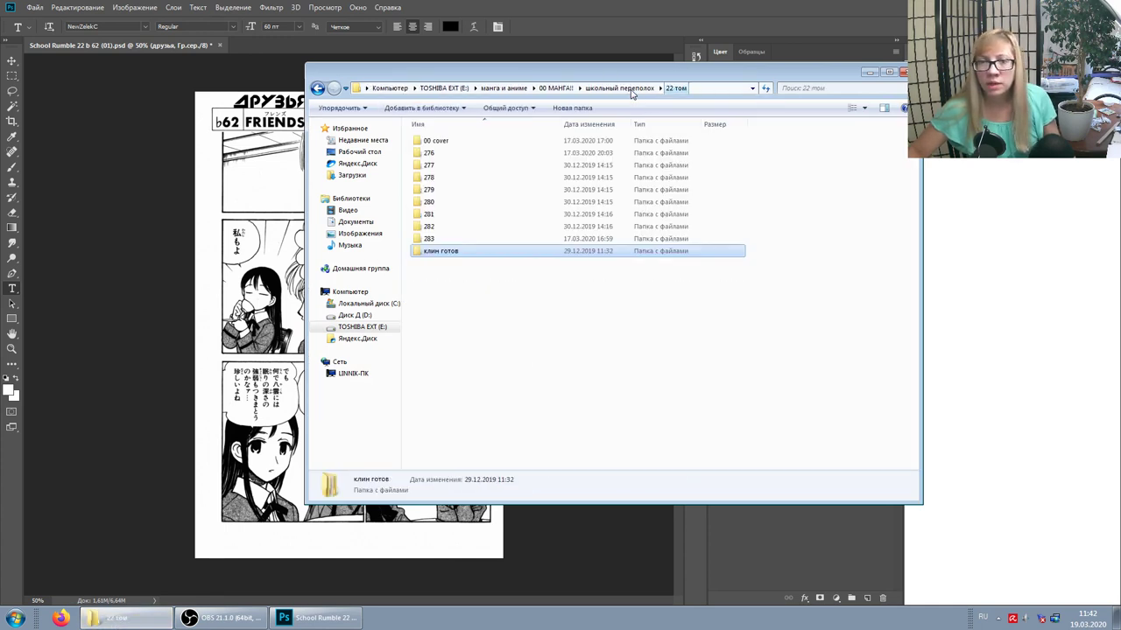
pyautogui.doubleClick(454, 252)
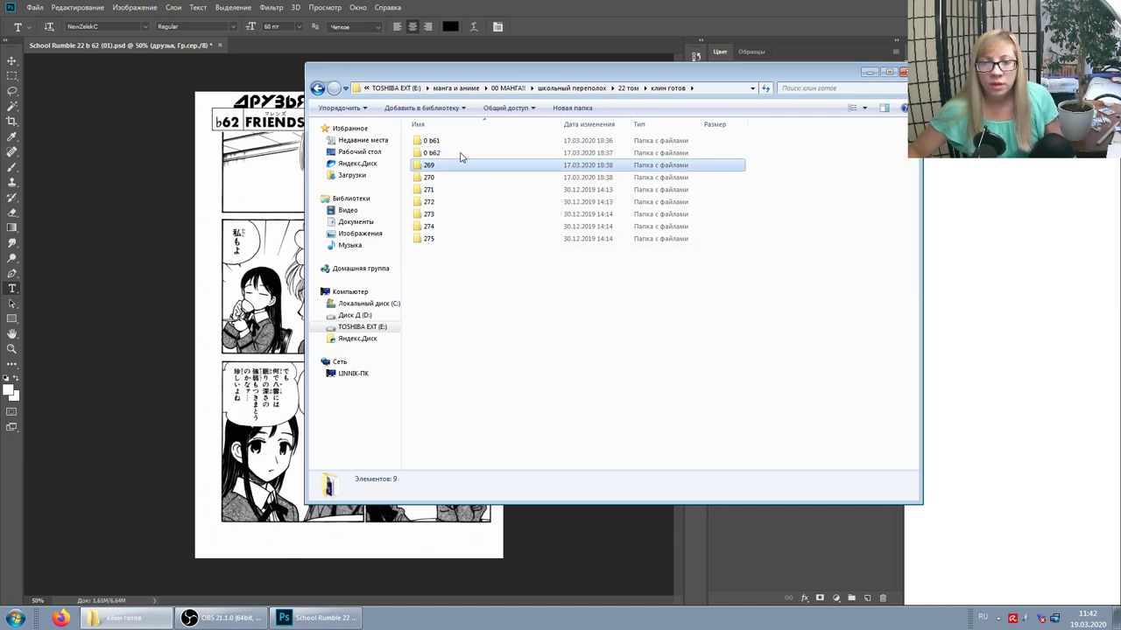
pyautogui.doubleClick(454, 166)
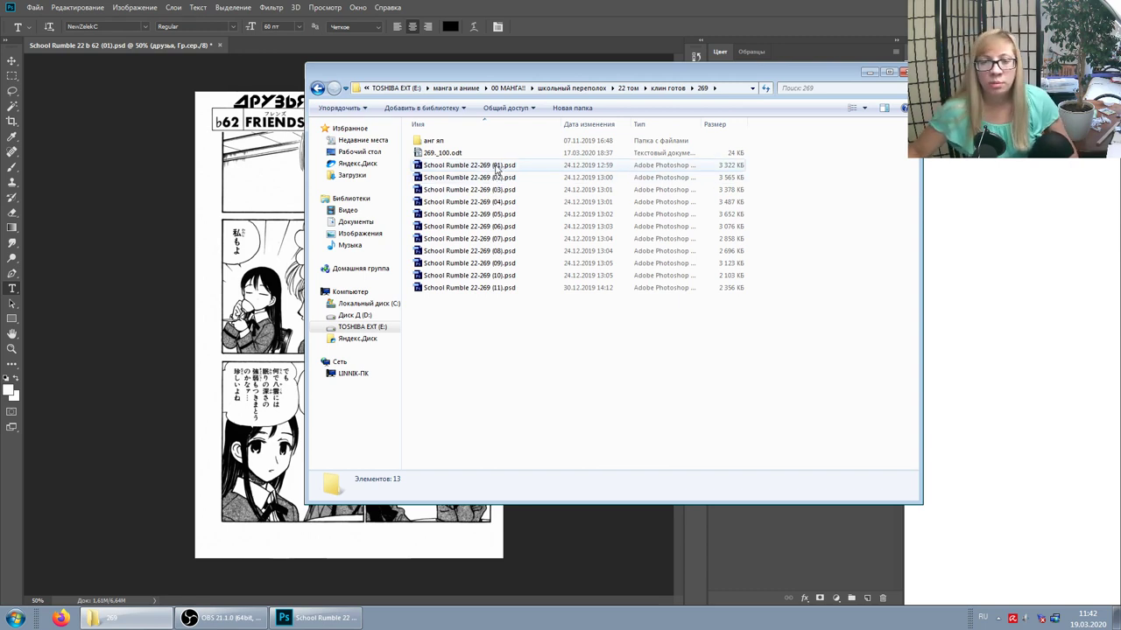
pyautogui.doubleClick(478, 167)
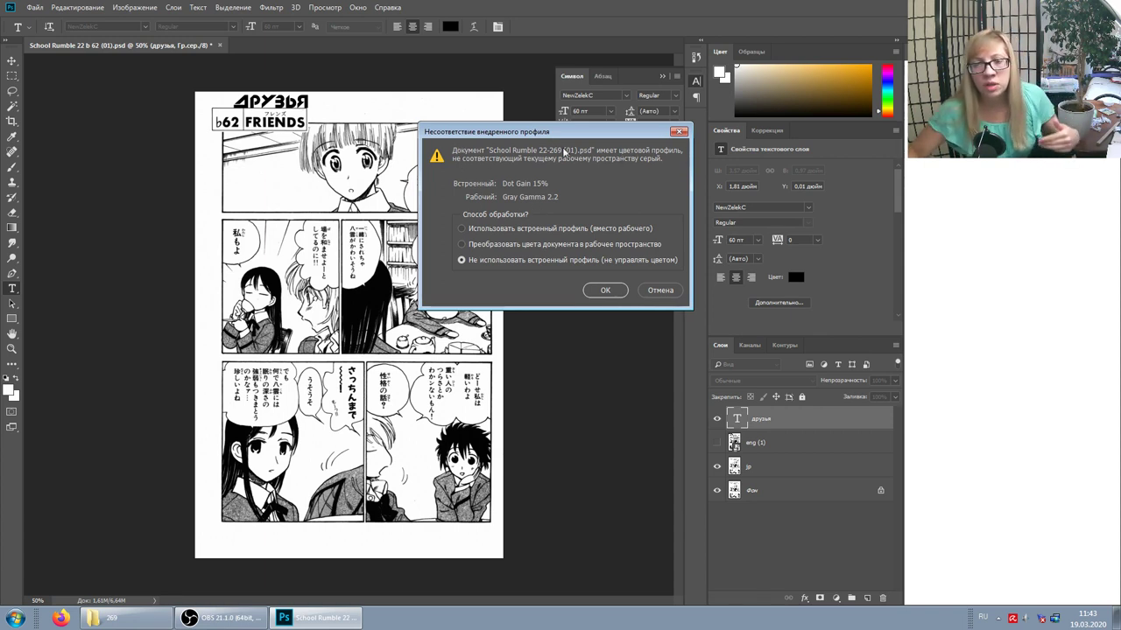
# Open the 269 page without its profile, copy the друзья layer into it, then undo.
pyautogui.click(602, 290)
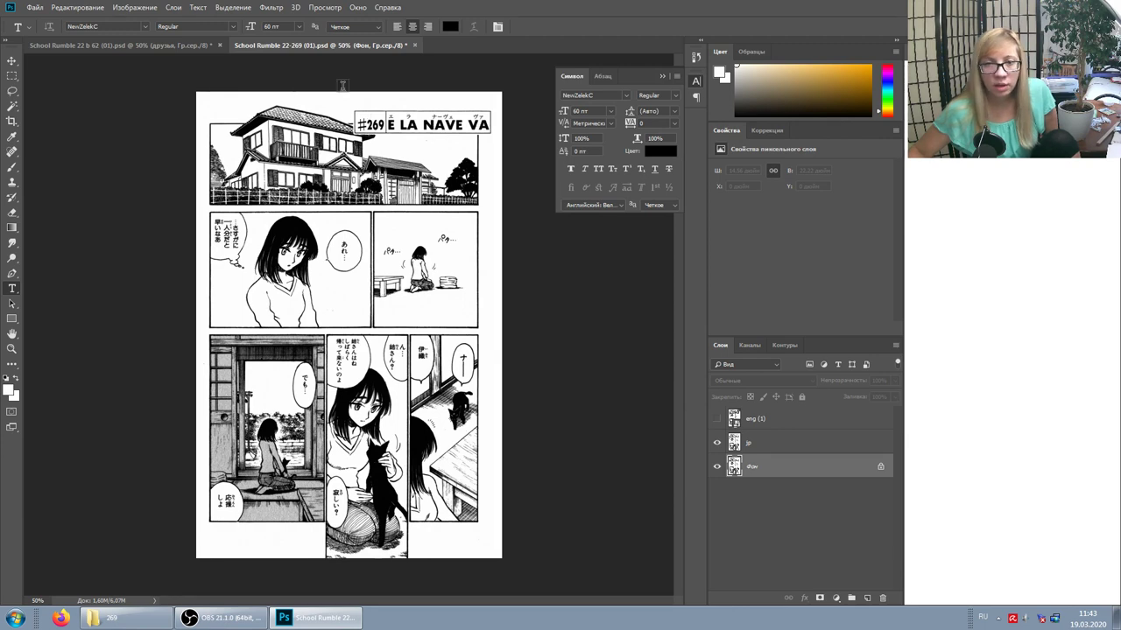
pyautogui.click(179, 45)
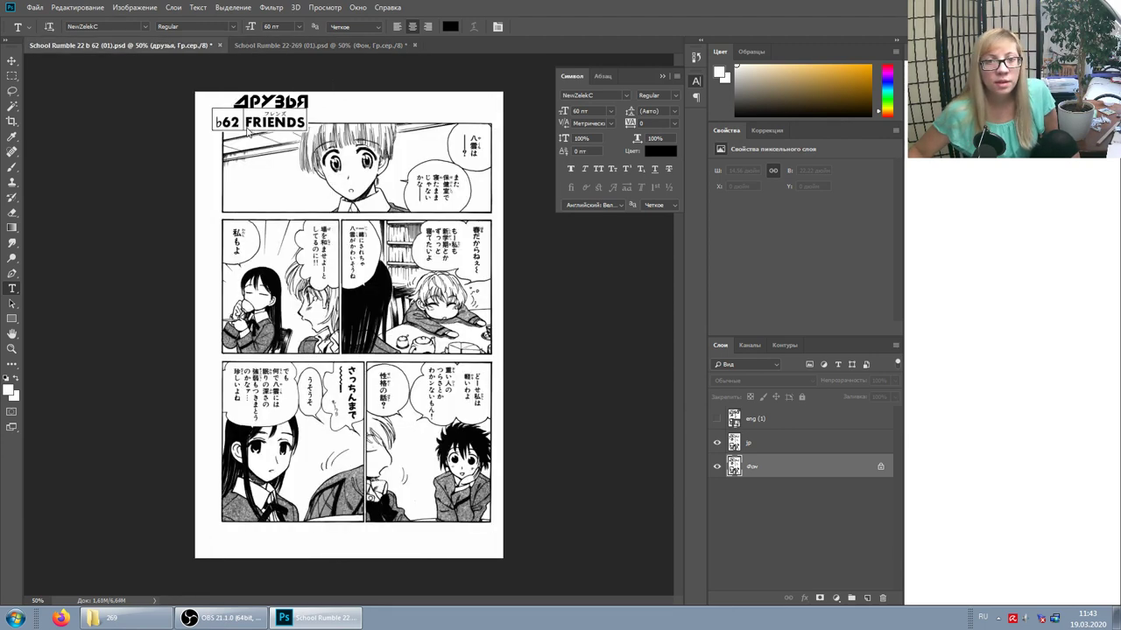
pyautogui.moveTo(246, 132); pyautogui.dragTo(329, 42)
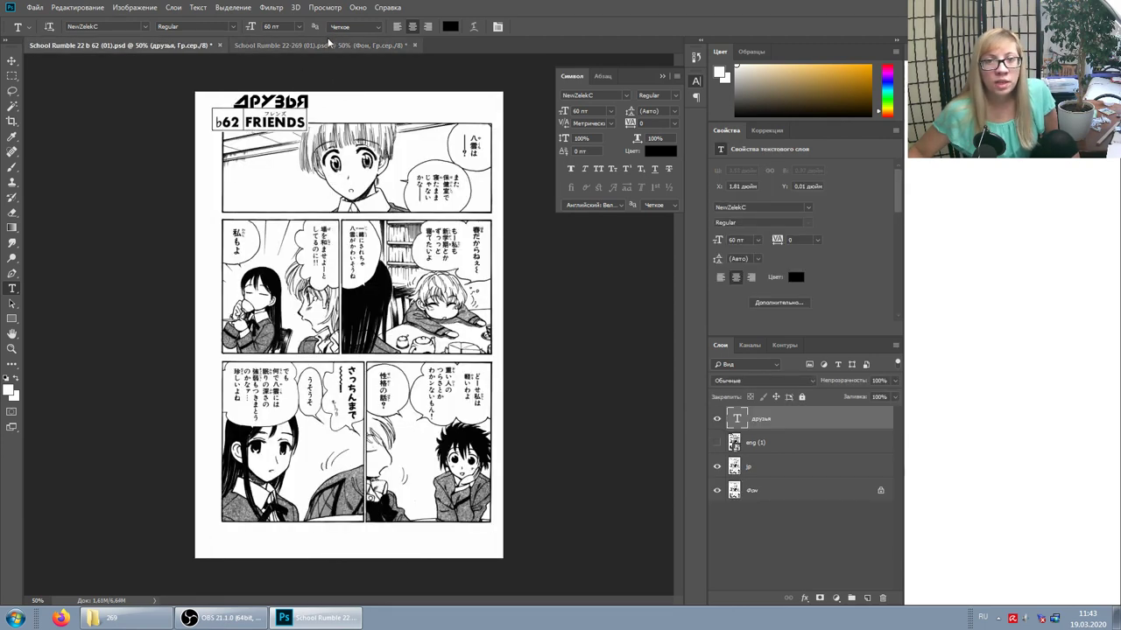
pyautogui.click(329, 42)
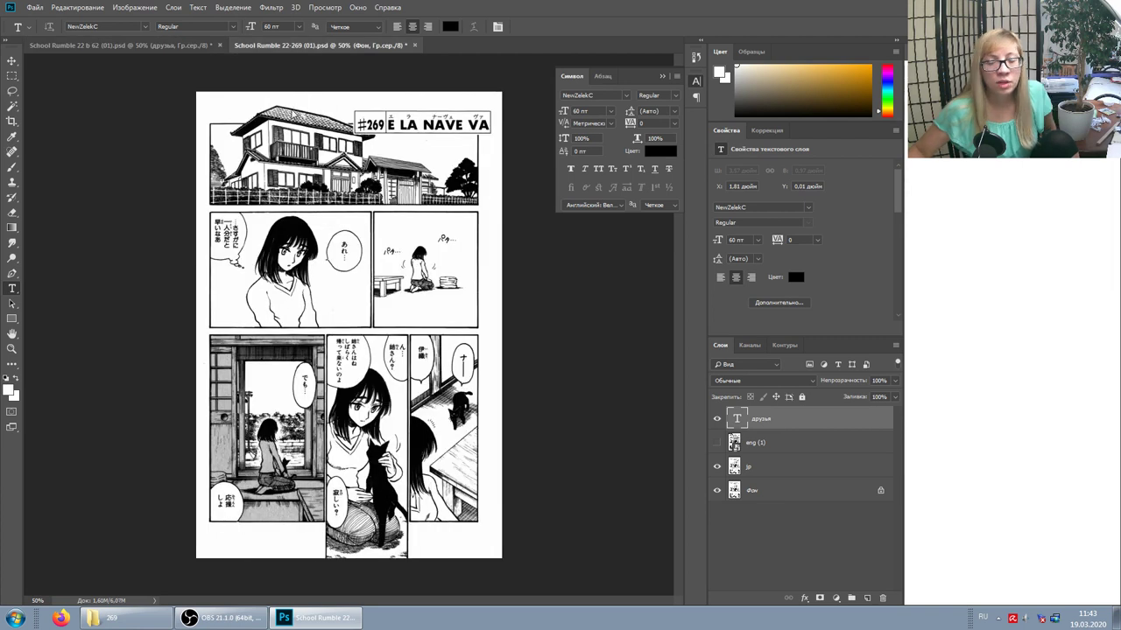
pyautogui.hotkey('ctrl', 'z')
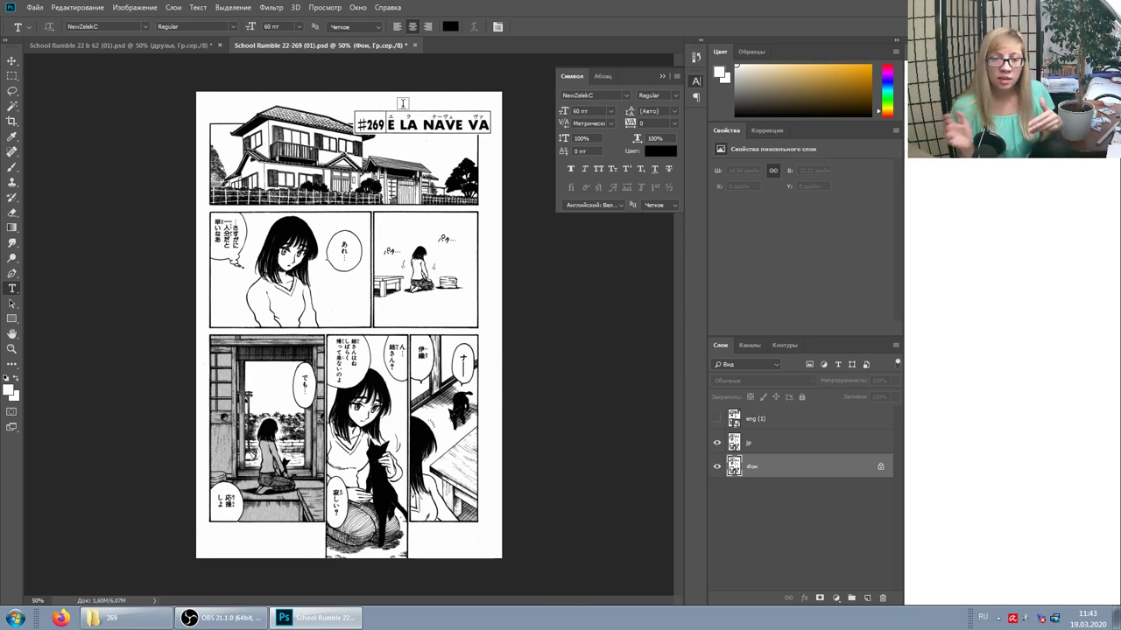
pyautogui.click(175, 44)
pyautogui.click(278, 96)
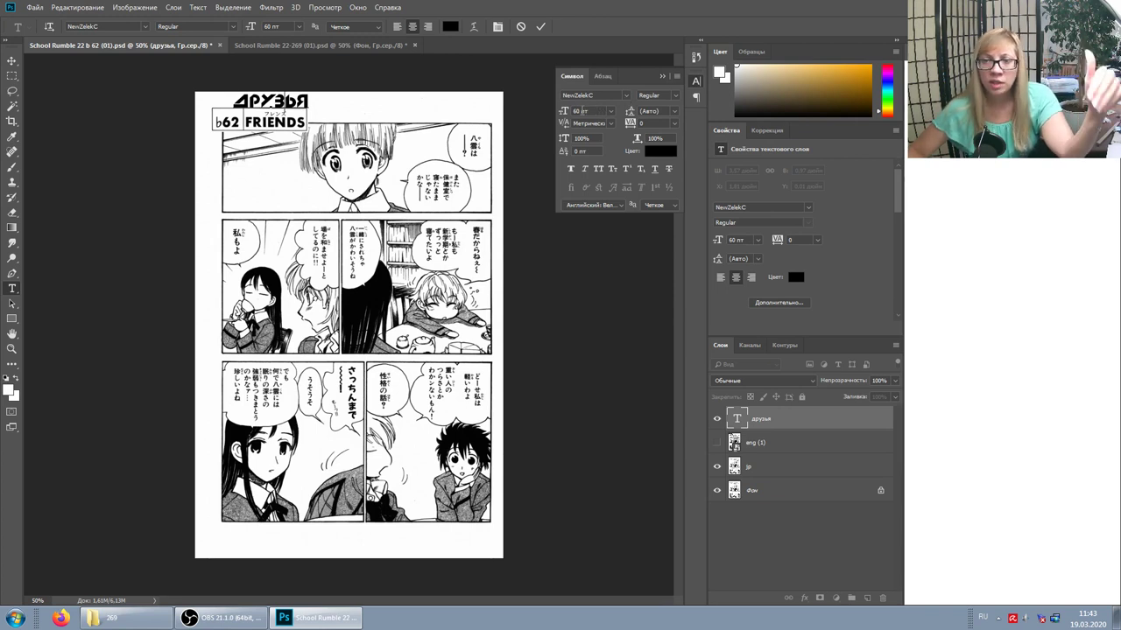
pyautogui.click(338, 44)
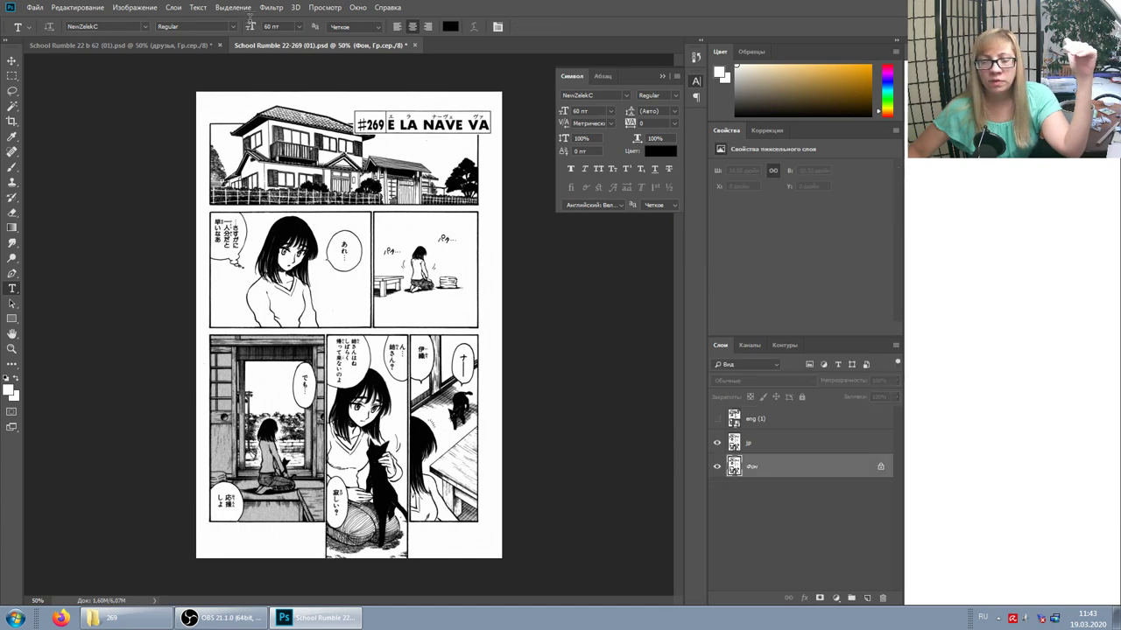
pyautogui.click(626, 96)
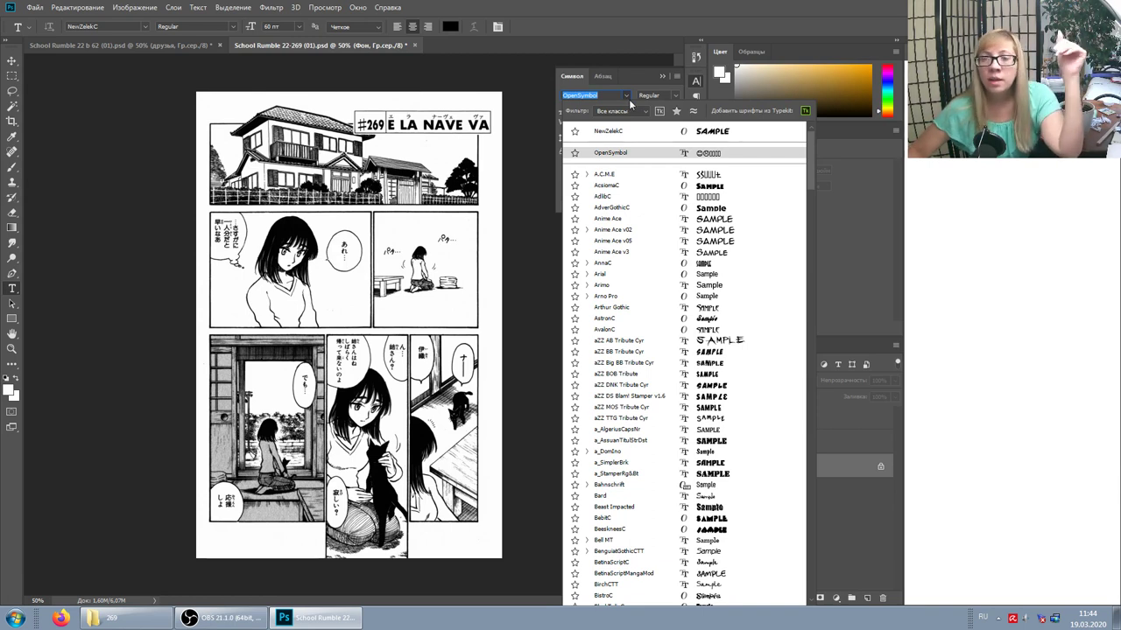
pyautogui.click(629, 96)
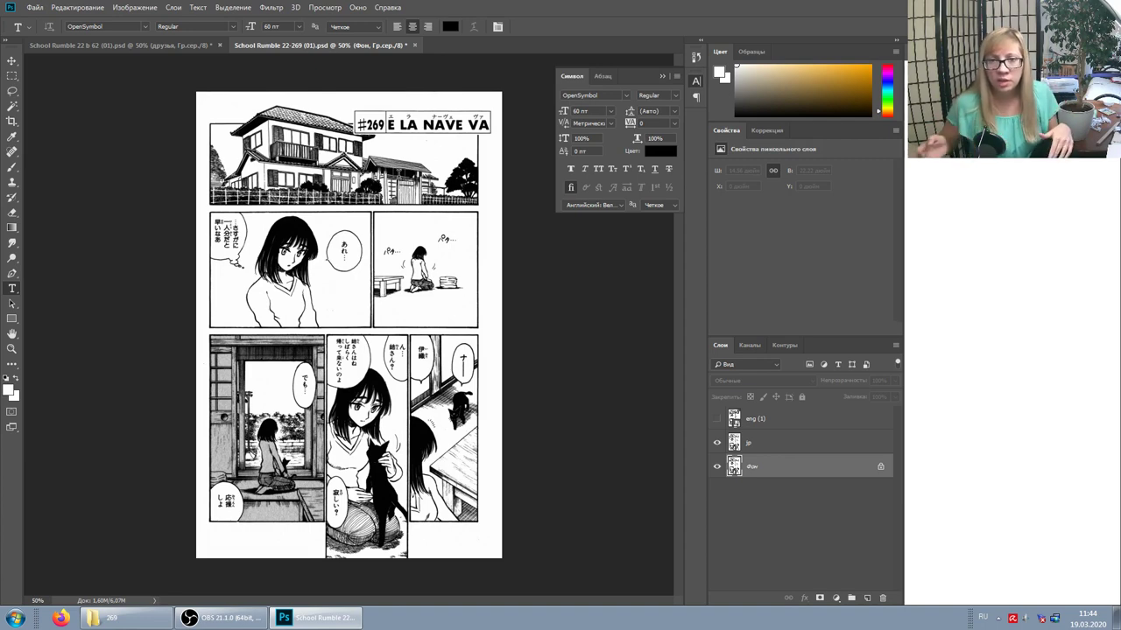
pyautogui.click(117, 48)
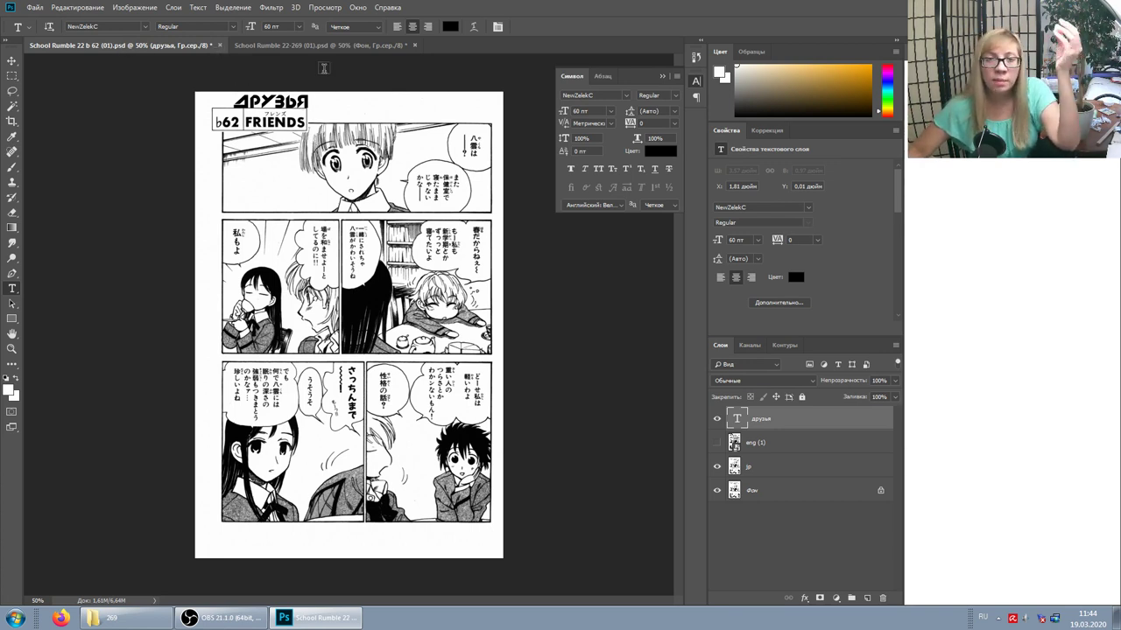
# Return to the 22 b 62 page and view the Type tool's empty preset list.
pyautogui.click(254, 49)
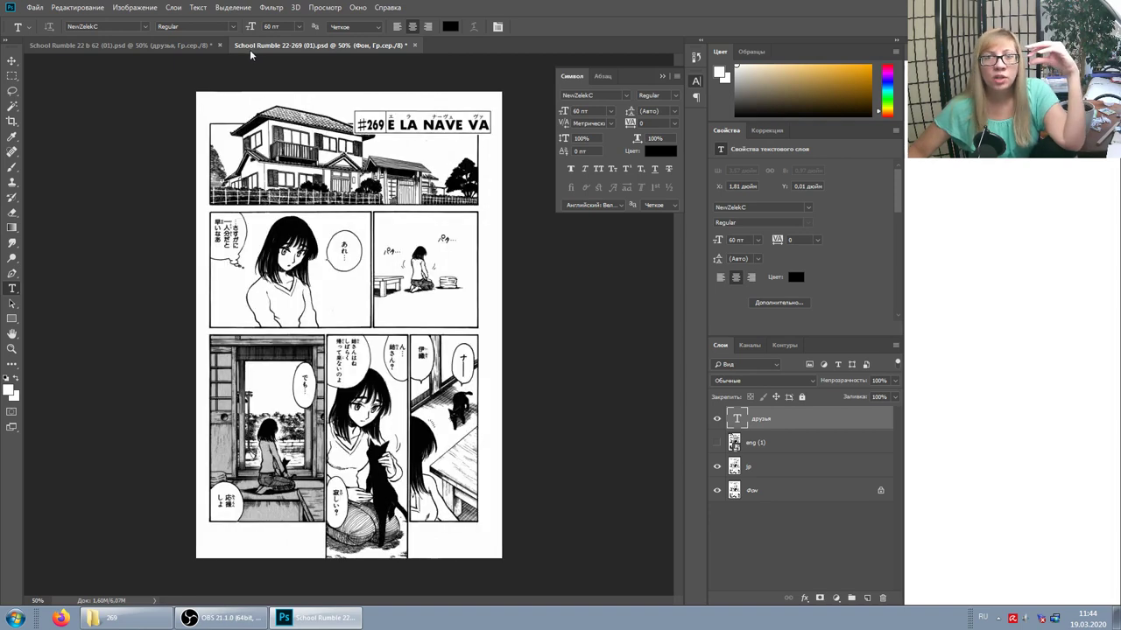
pyautogui.click(190, 44)
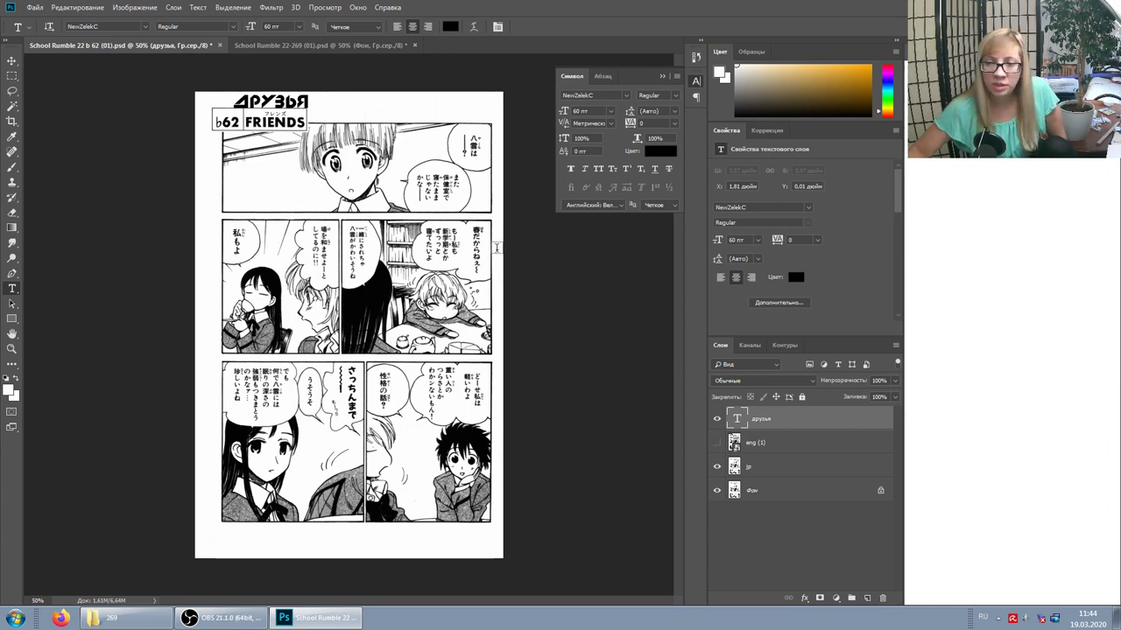
pyautogui.click(29, 28)
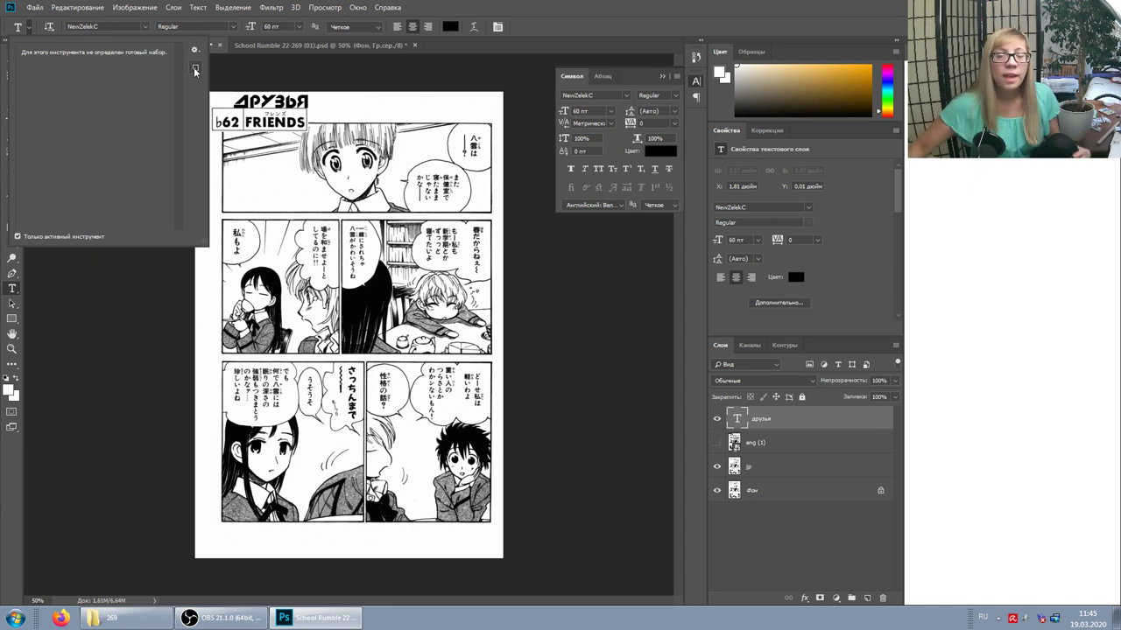
# Save the current NewZelekC 60 pt type settings as preset 'глава Школьный Переполох'.
pyautogui.click(195, 69)
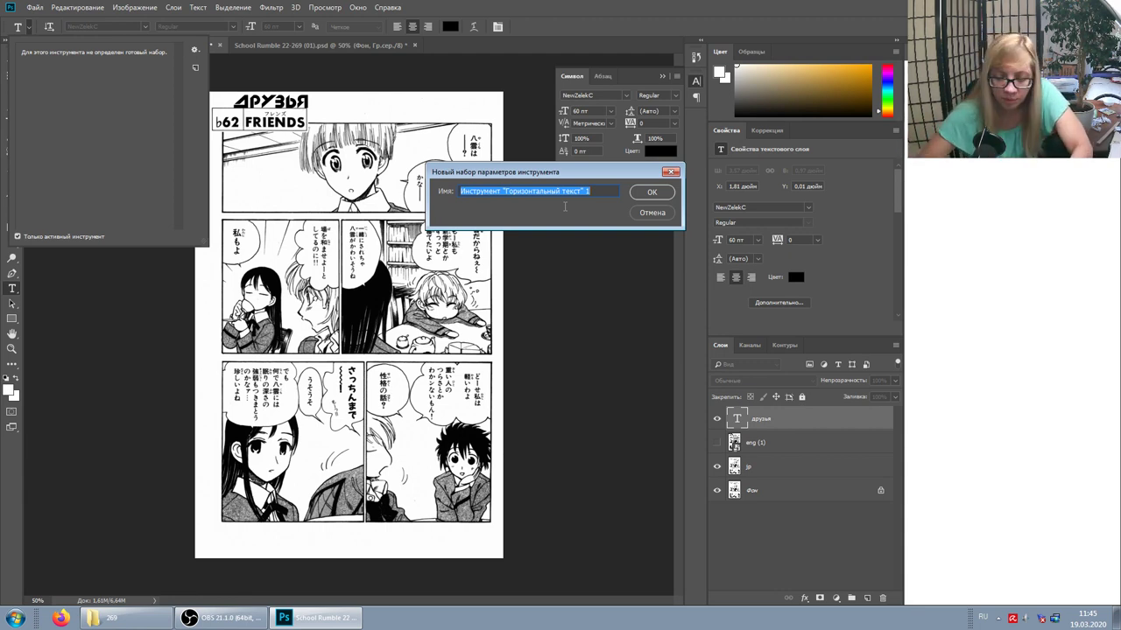
pyautogui.write('глава Школьный')
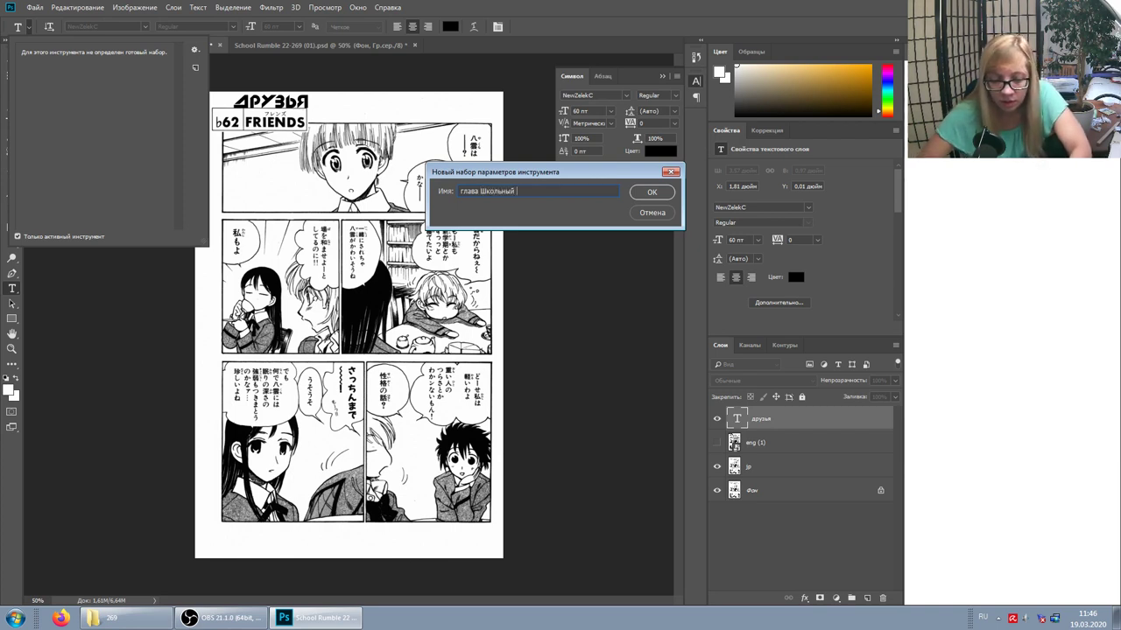
pyautogui.write(' по')
pyautogui.write('х')
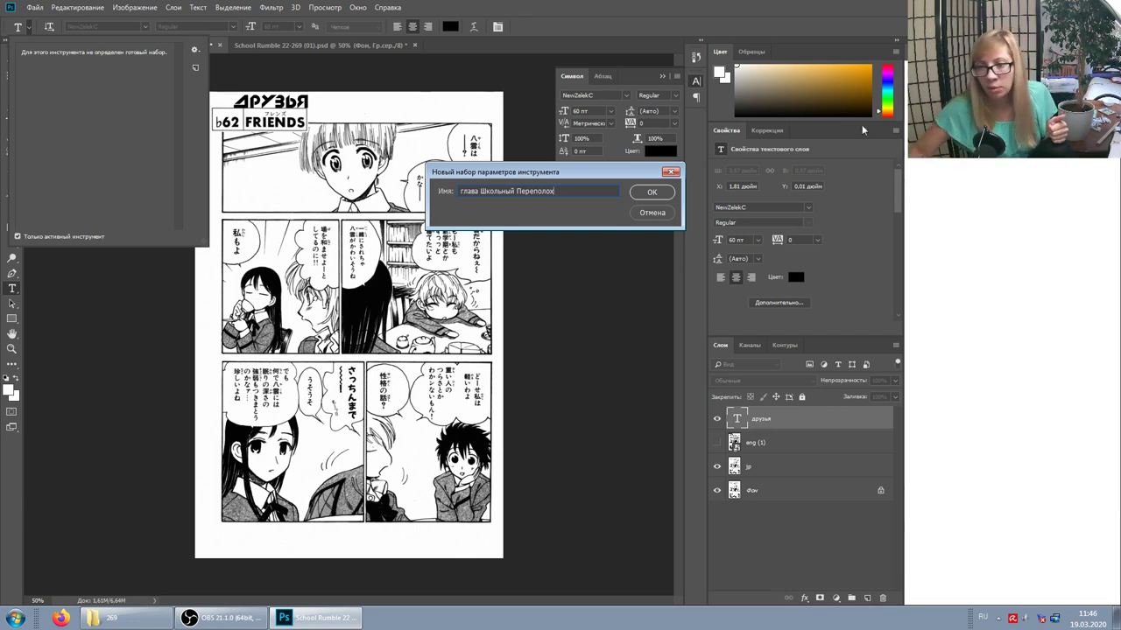
pyautogui.click(667, 193)
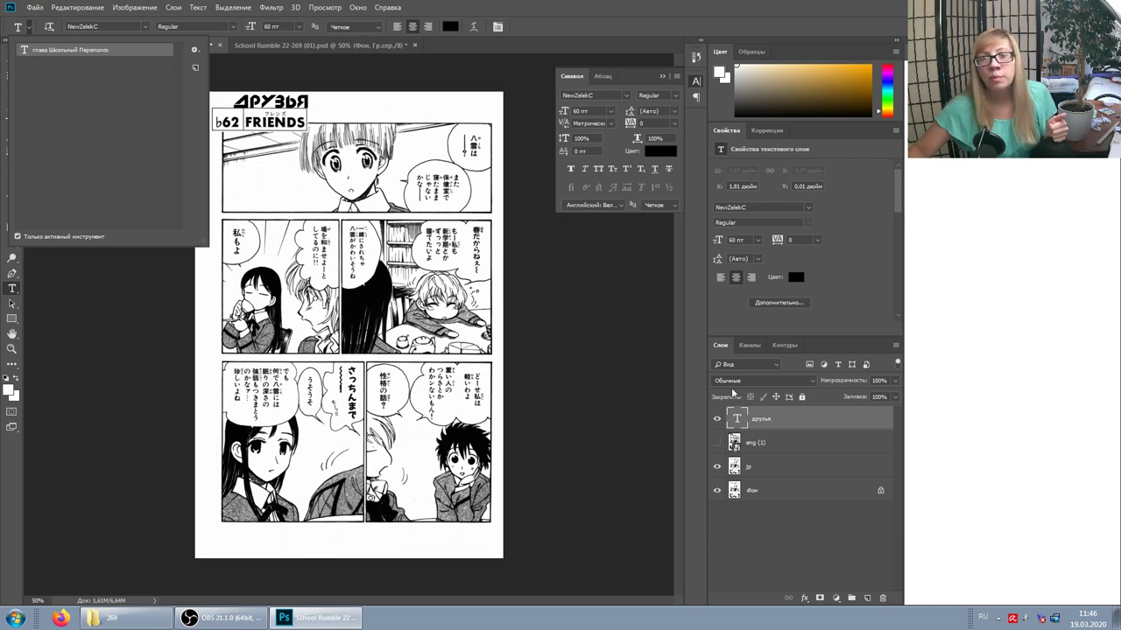
pyautogui.click(532, 215)
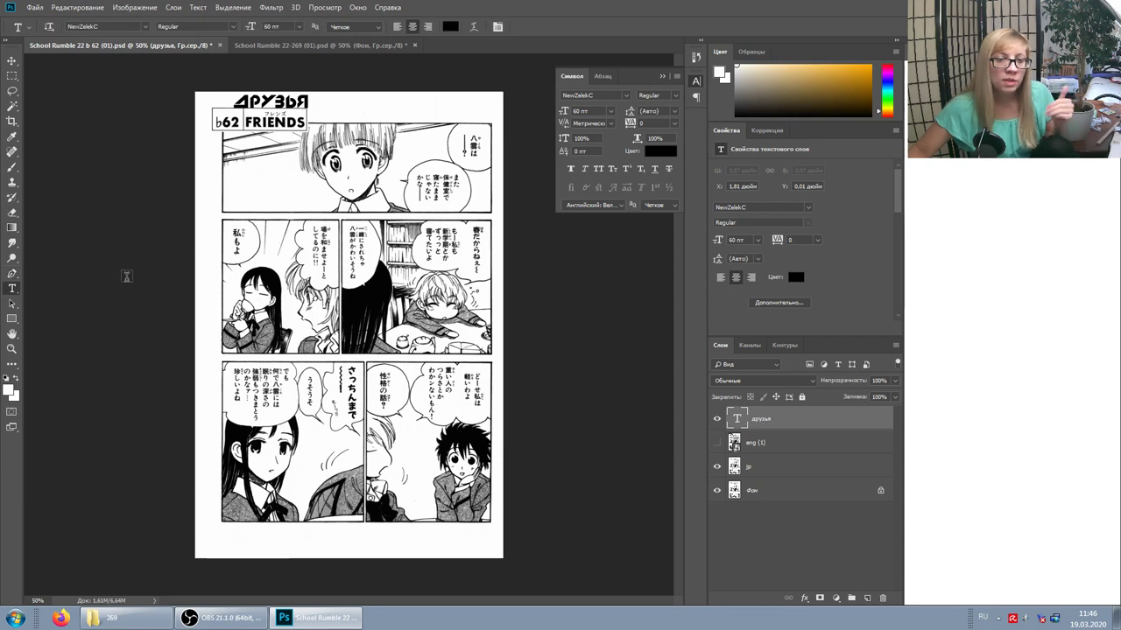
# Add a test text layer 'равлапиыл' in the top panel of the page.
pyautogui.click(455, 145)
pyautogui.write('равлапиы')
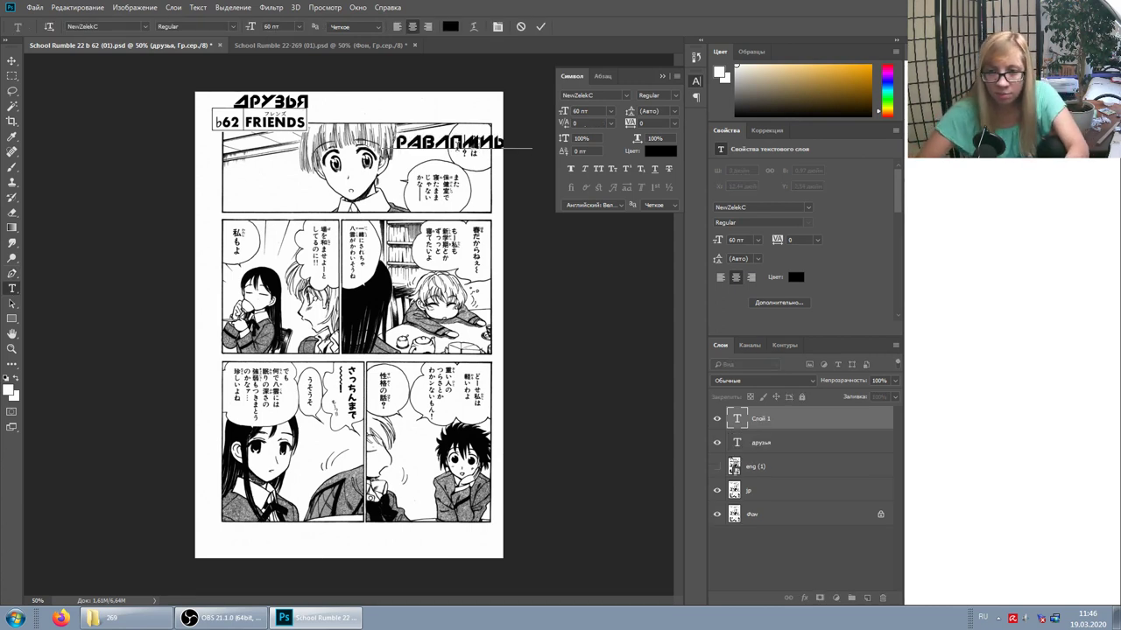
pyautogui.write('лоп')
pyautogui.click(814, 419)
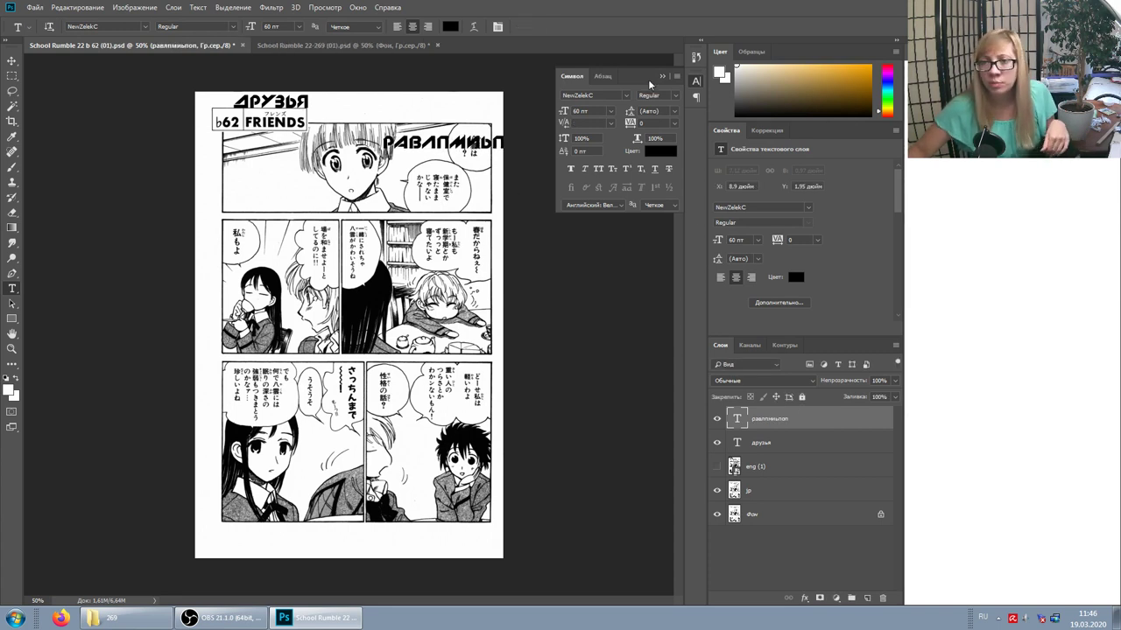
# Set the test text to Anime Ace v02 at 12 pt.
pyautogui.click(627, 94)
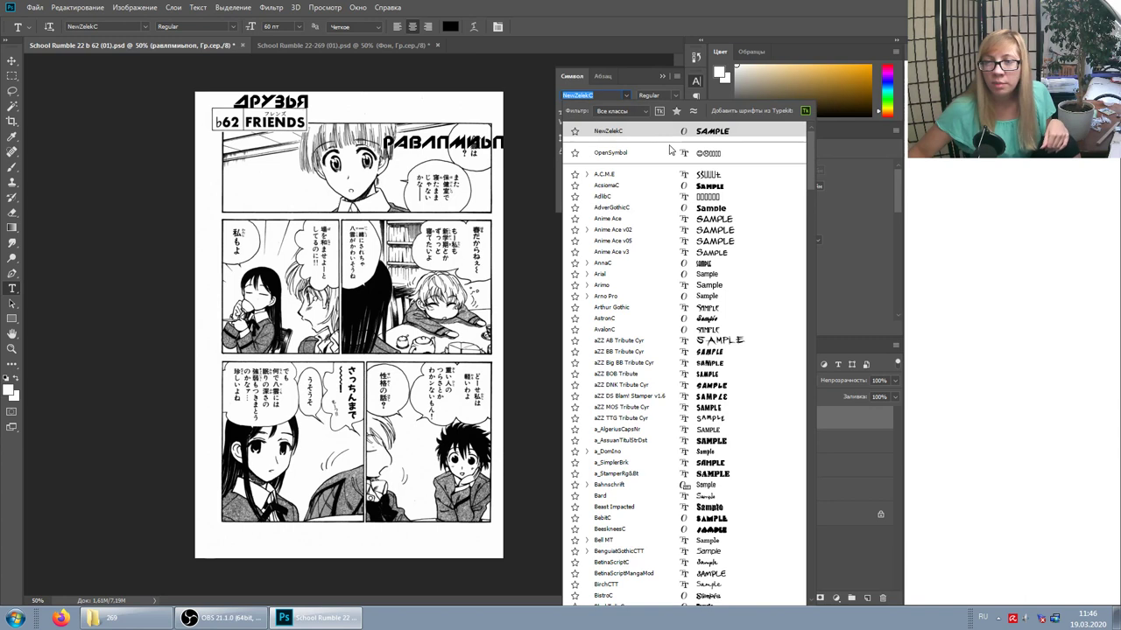
pyautogui.press('Down')
pyautogui.press('Down')
pyautogui.press('Down')
pyautogui.press('Down')
pyautogui.click(604, 229)
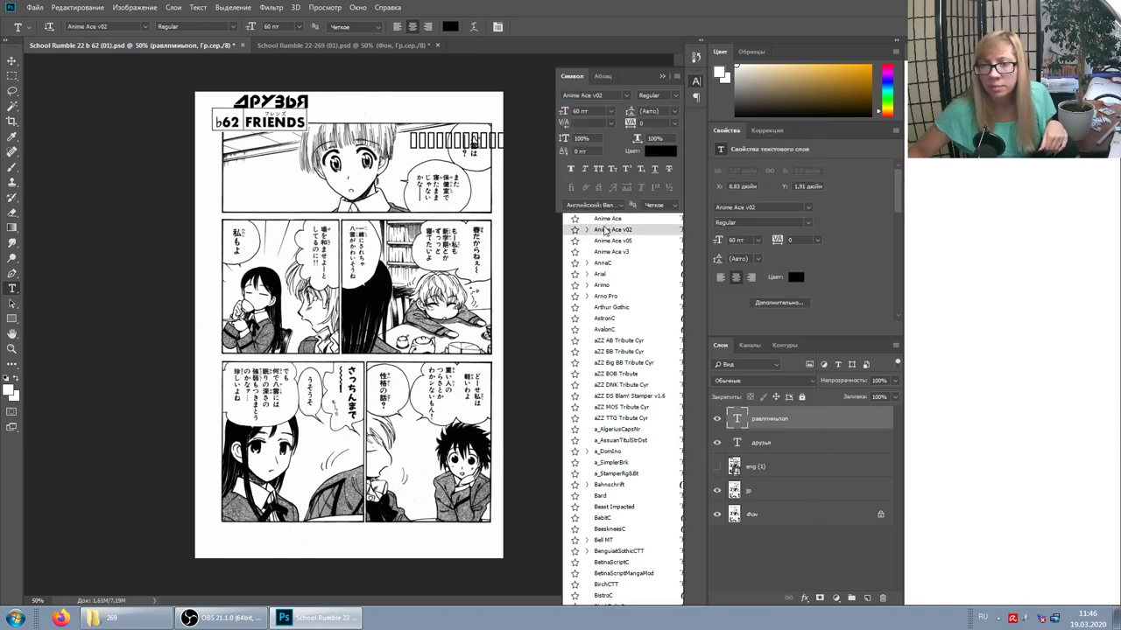
pyautogui.moveTo(600, 110); pyautogui.dragTo(566, 112)
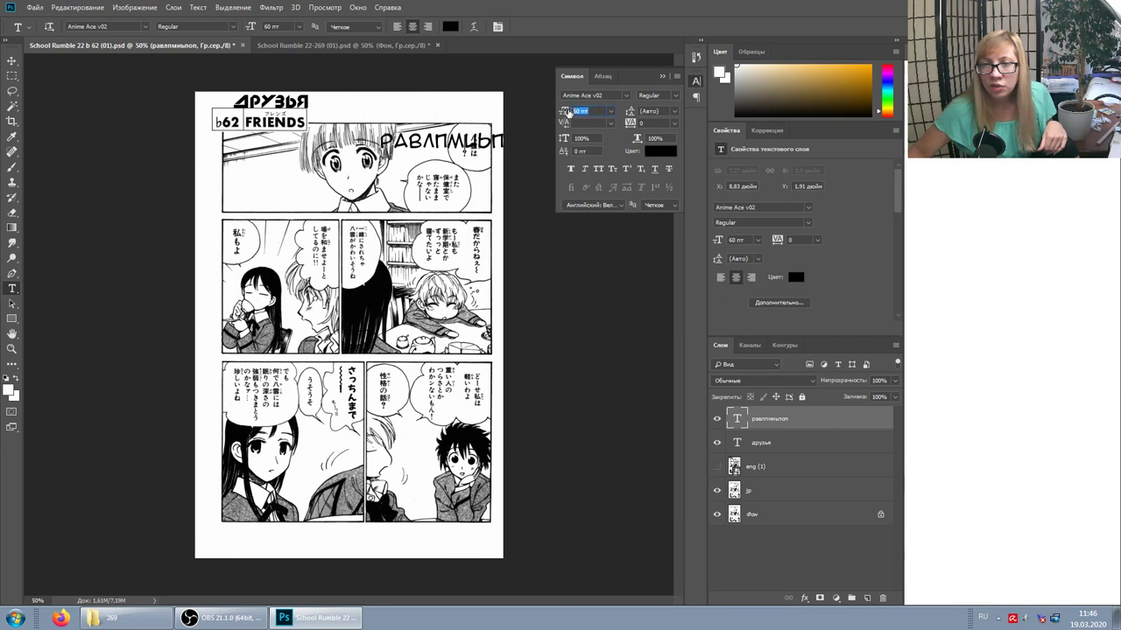
pyautogui.write('12')
pyautogui.press('Return')
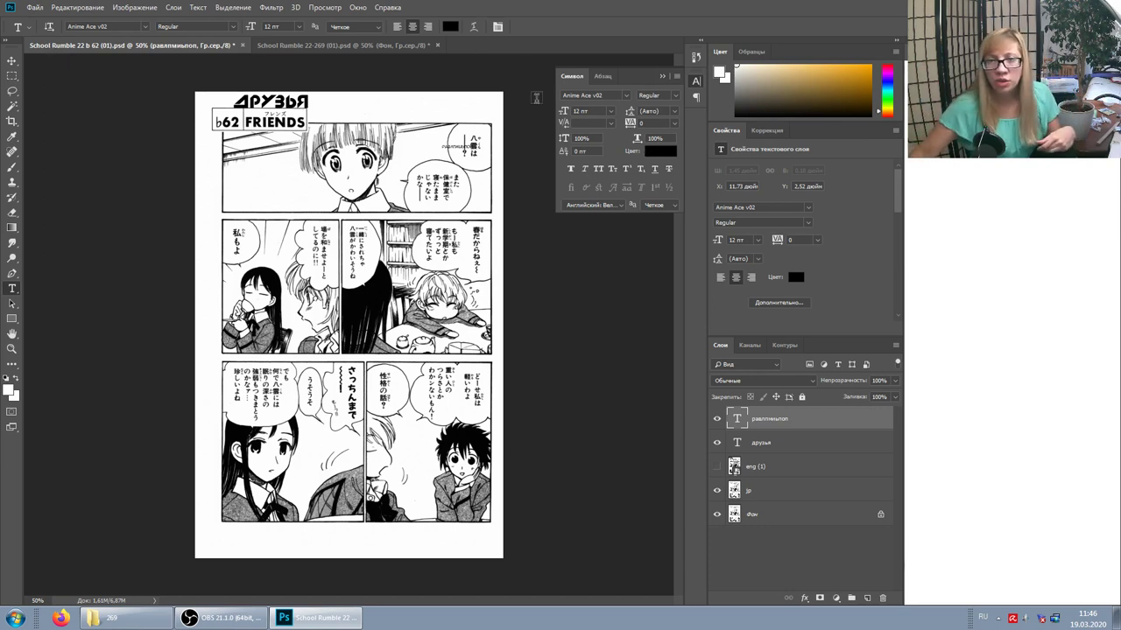
pyautogui.click(29, 29)
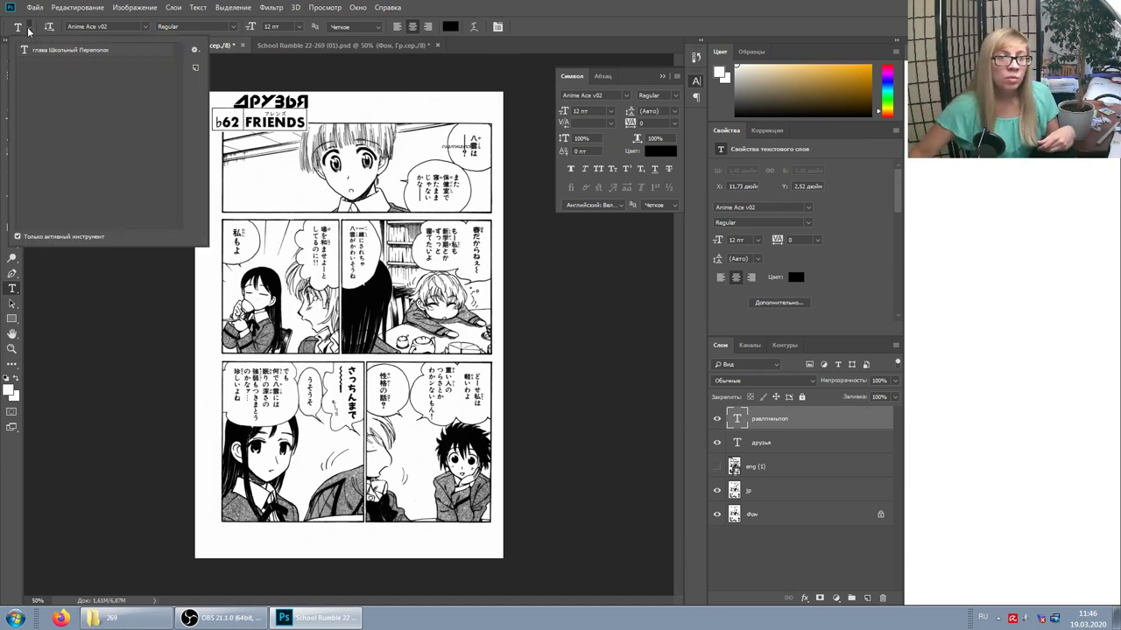
# Save a second type preset named 'Обычный 12' with the series names in brackets.
pyautogui.click(194, 69)
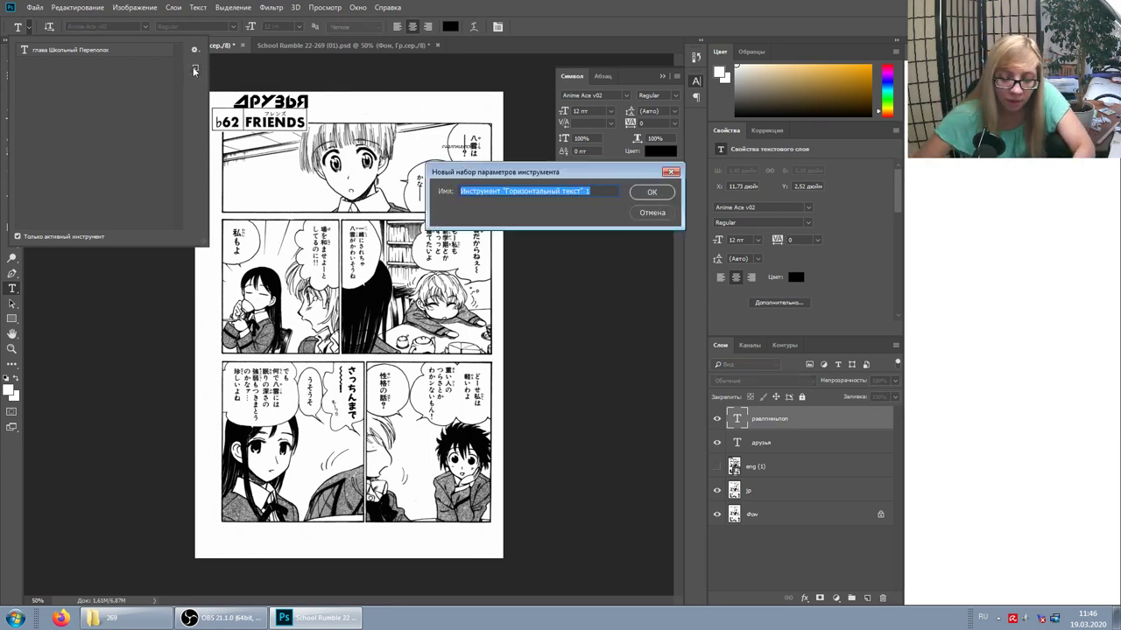
pyautogui.write('Обычный 12 (Школь Пер')
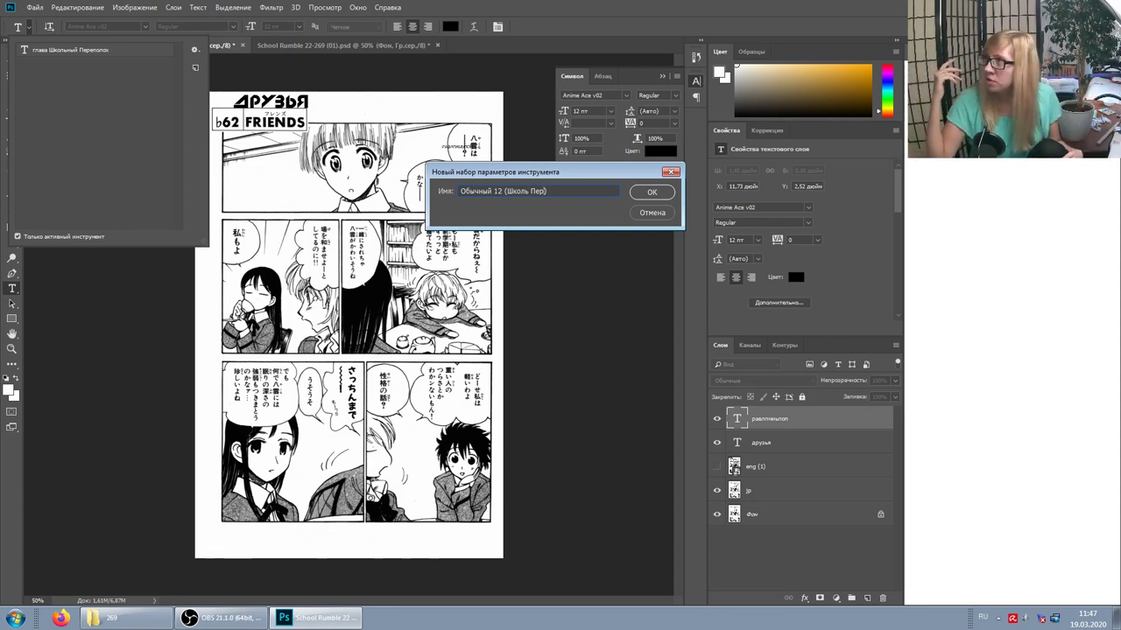
pyautogui.write('еп')
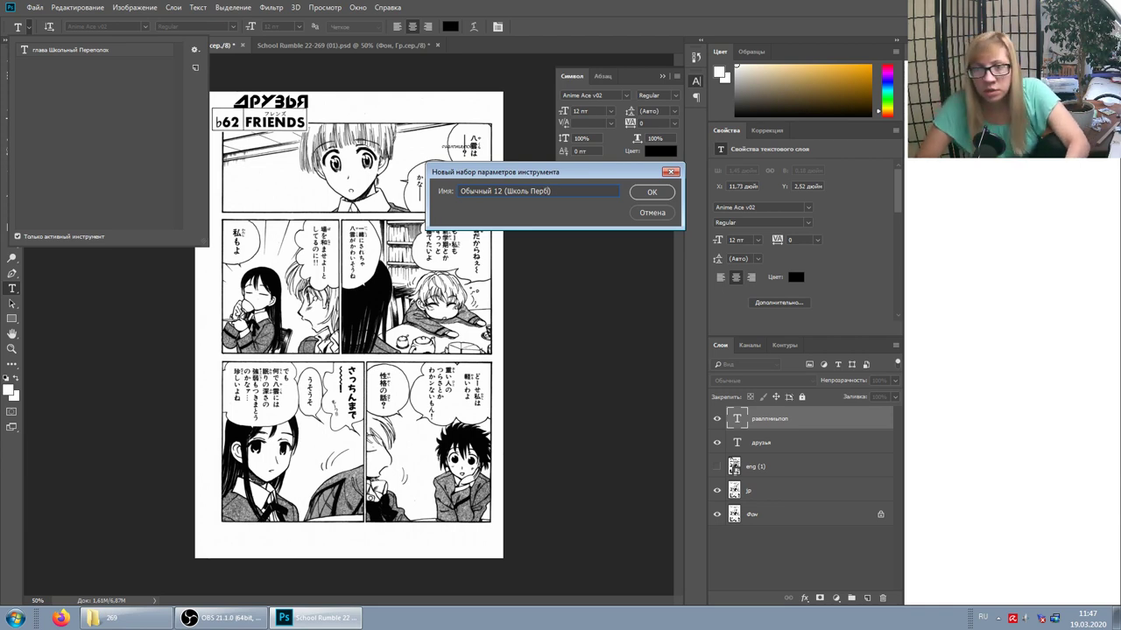
pyautogui.press('BackSpace')
pyautogui.write(', Накамура')
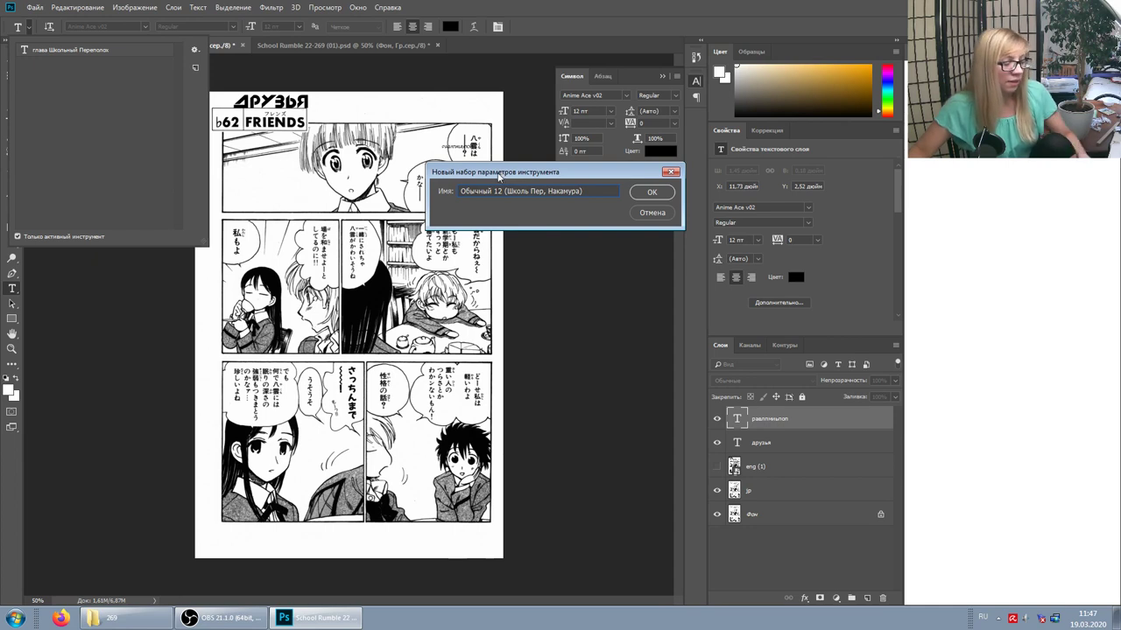
pyautogui.click(661, 199)
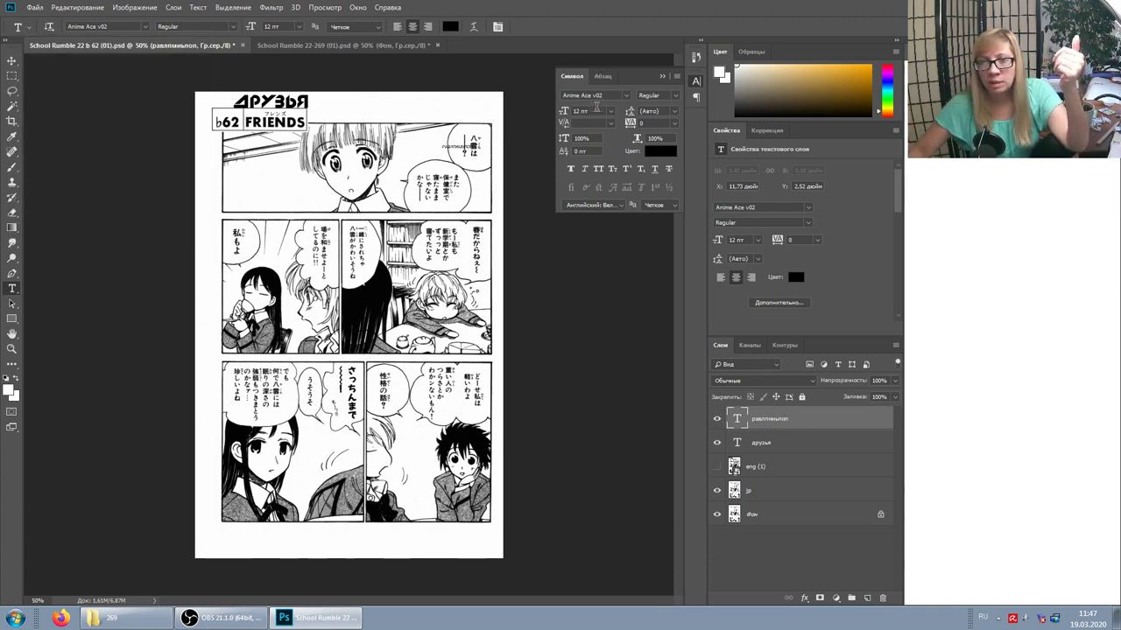
pyautogui.click(610, 113)
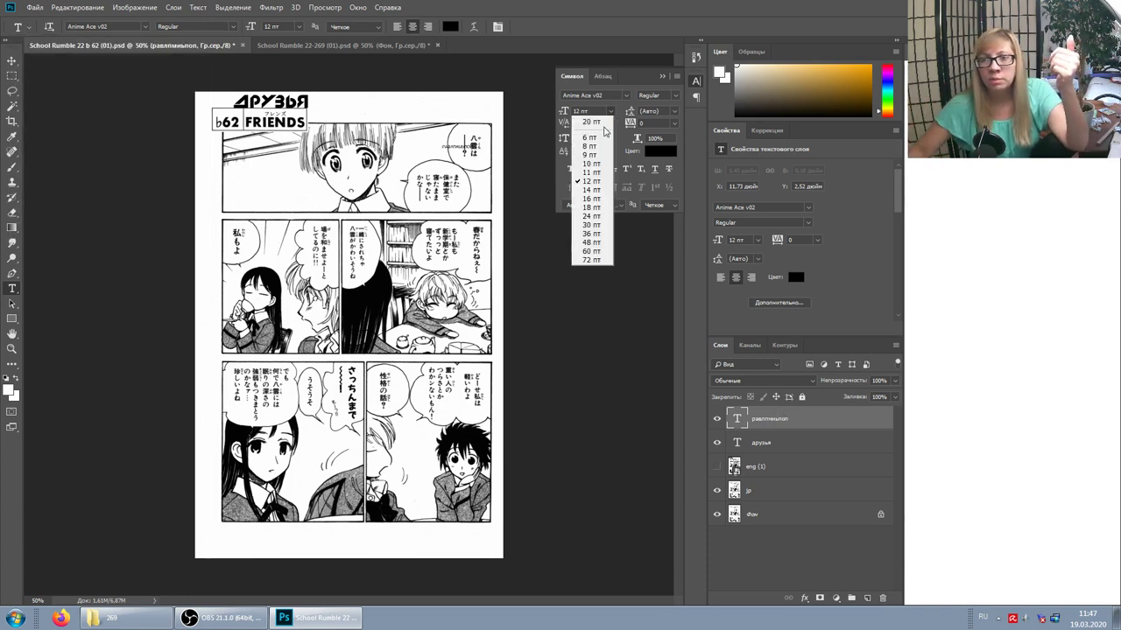
# Set the test text to 18 pt and save it as a third preset, 'Обычный 18 (Новое)'.
pyautogui.click(599, 207)
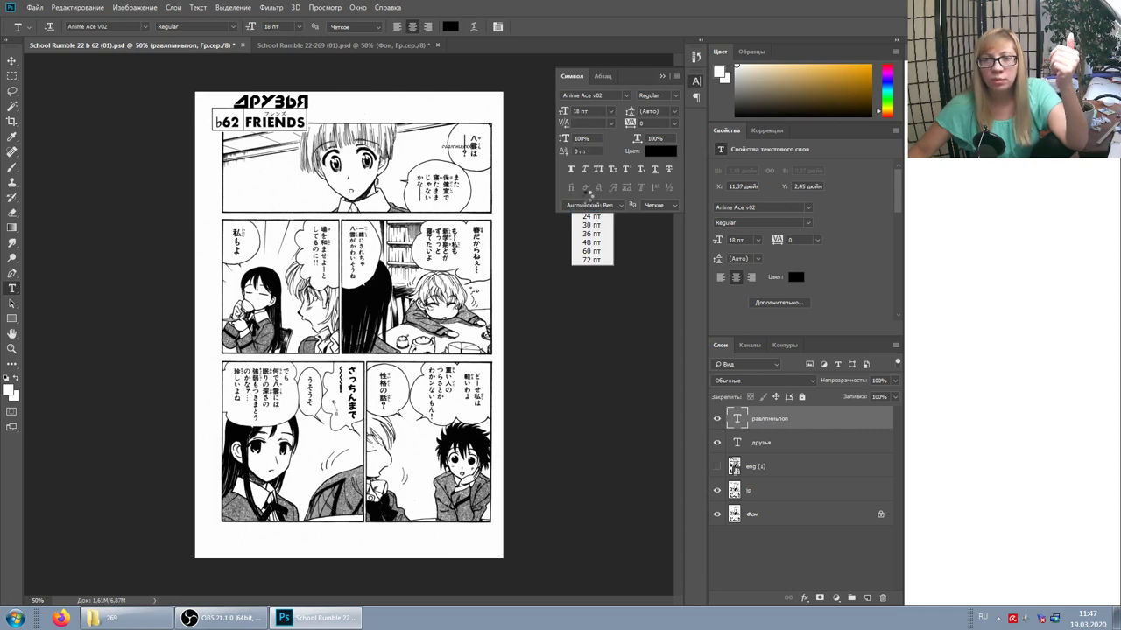
pyautogui.click(26, 28)
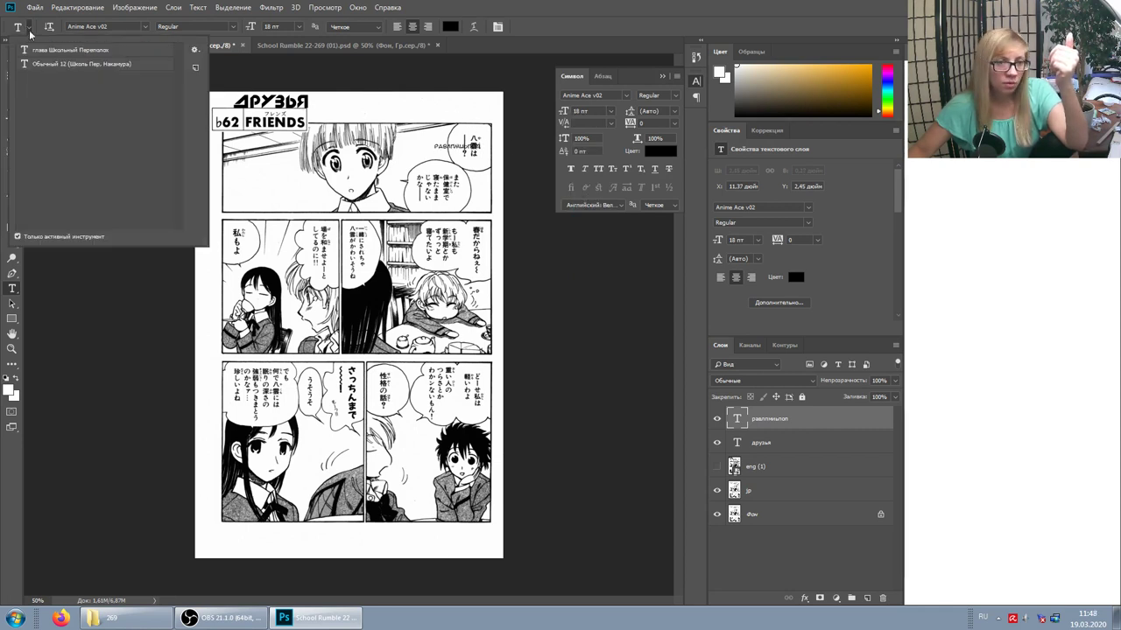
pyautogui.click(196, 67)
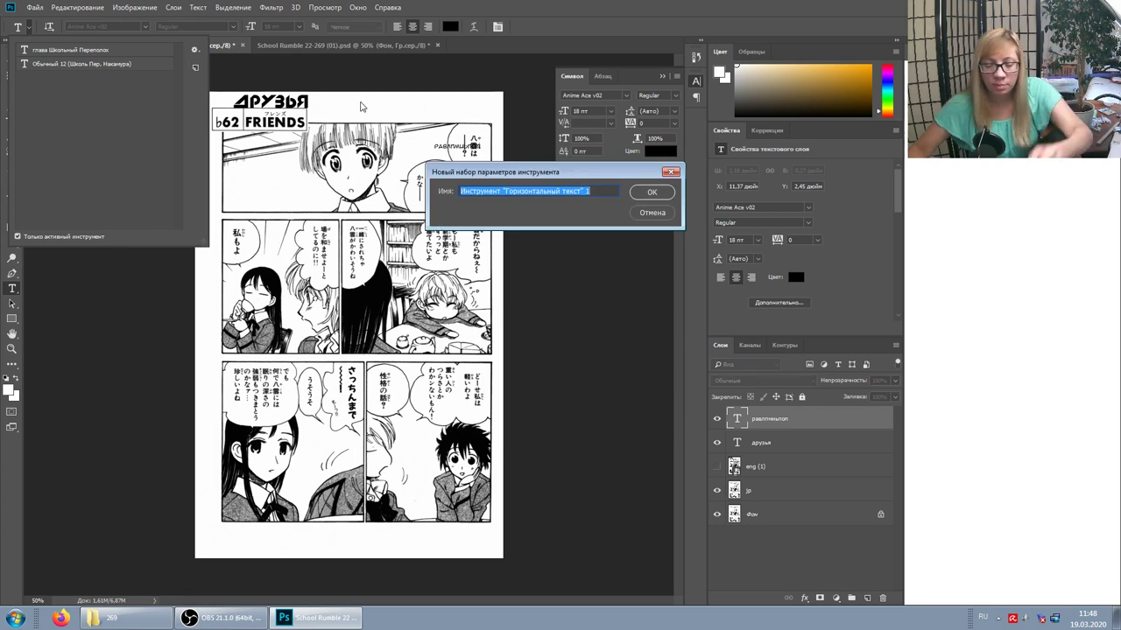
pyautogui.write('Обычный 18')
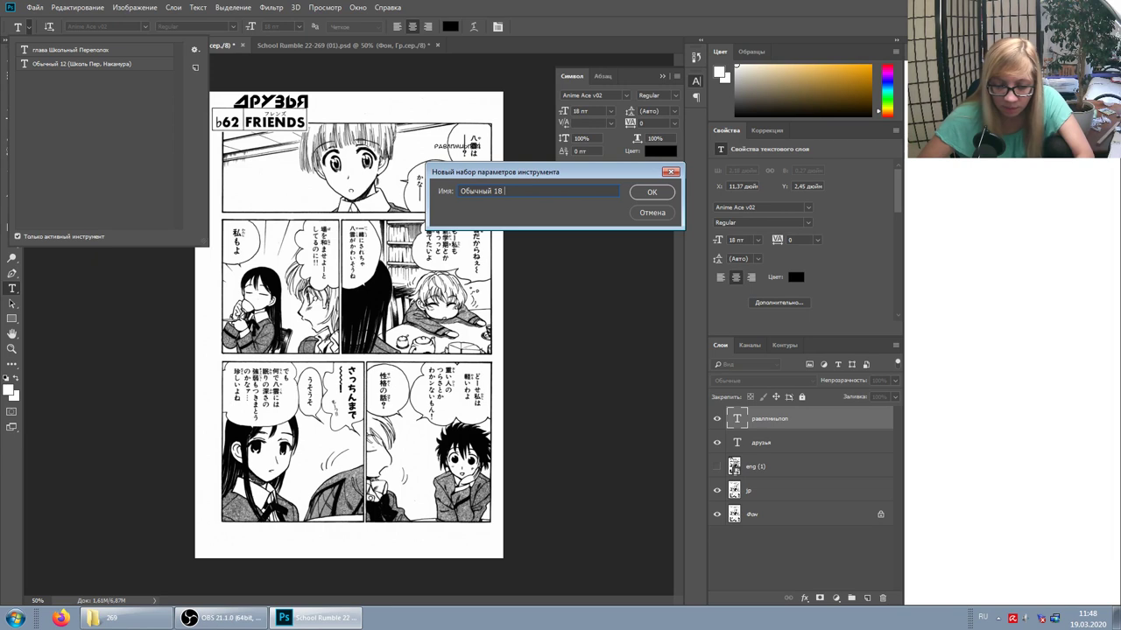
pyautogui.write('в')
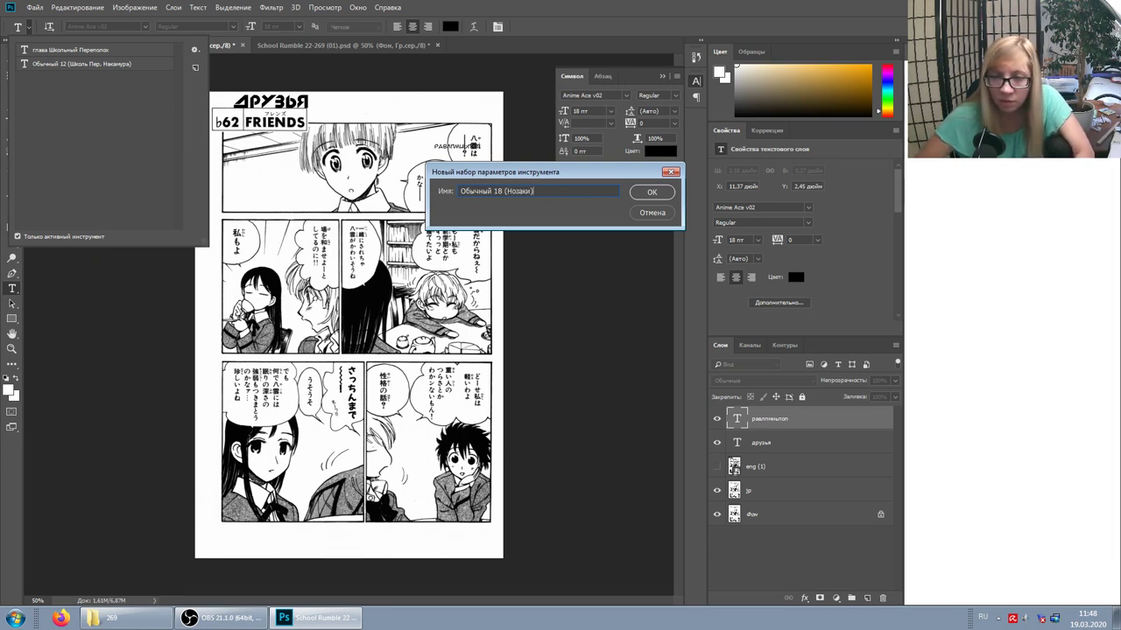
pyautogui.press('Return')
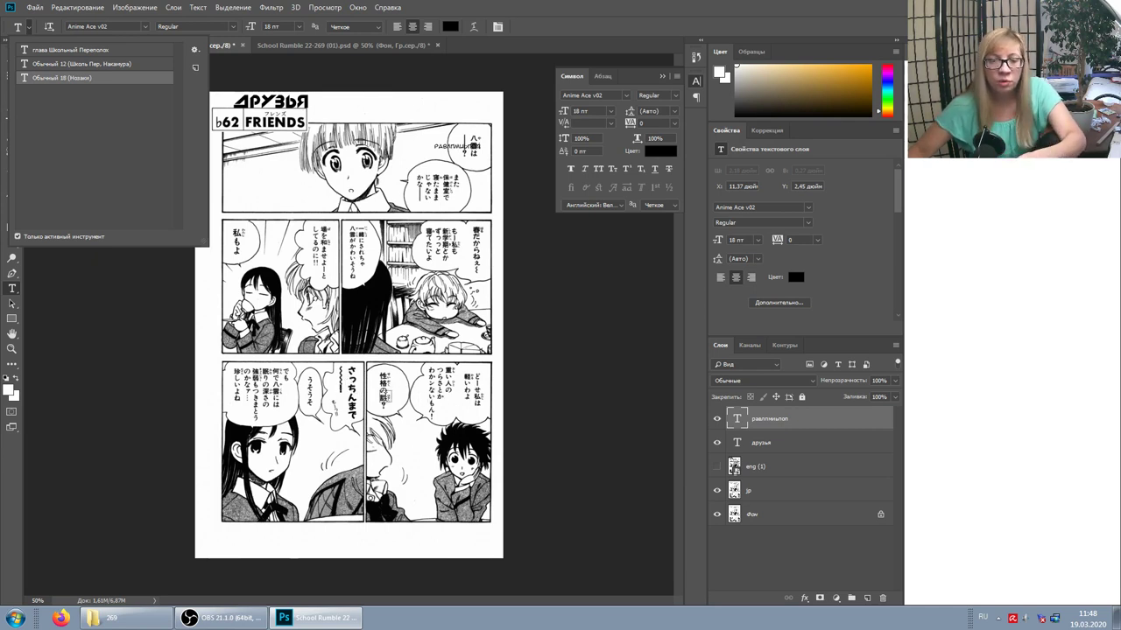
pyautogui.click(789, 424)
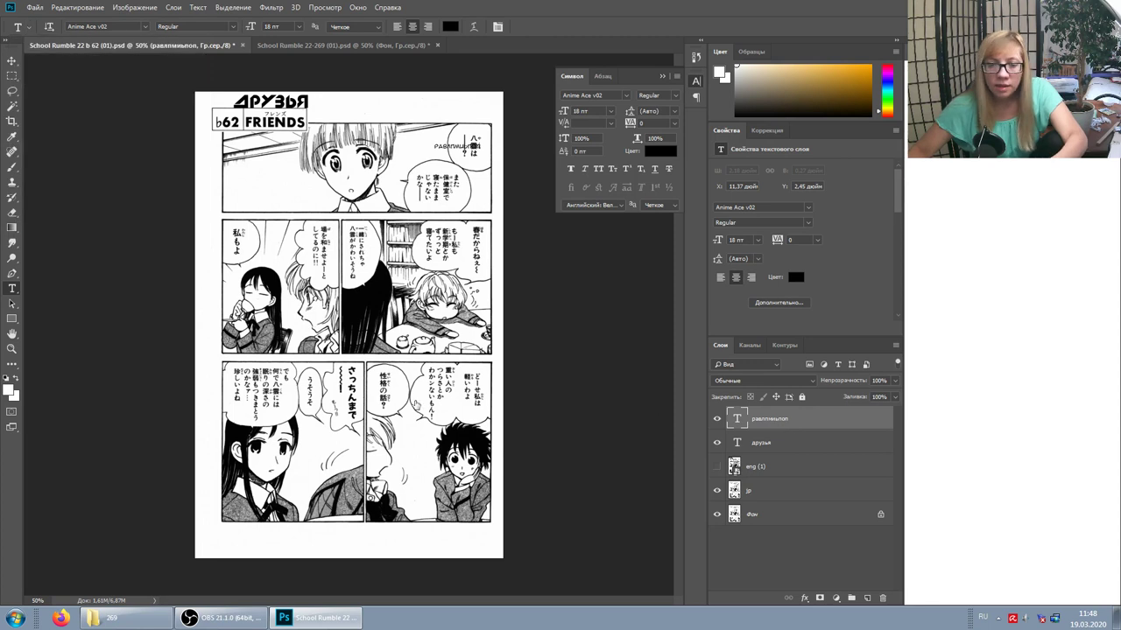
# Add a new sample text layer 'равлпывлпа' on the page.
pyautogui.click(351, 387)
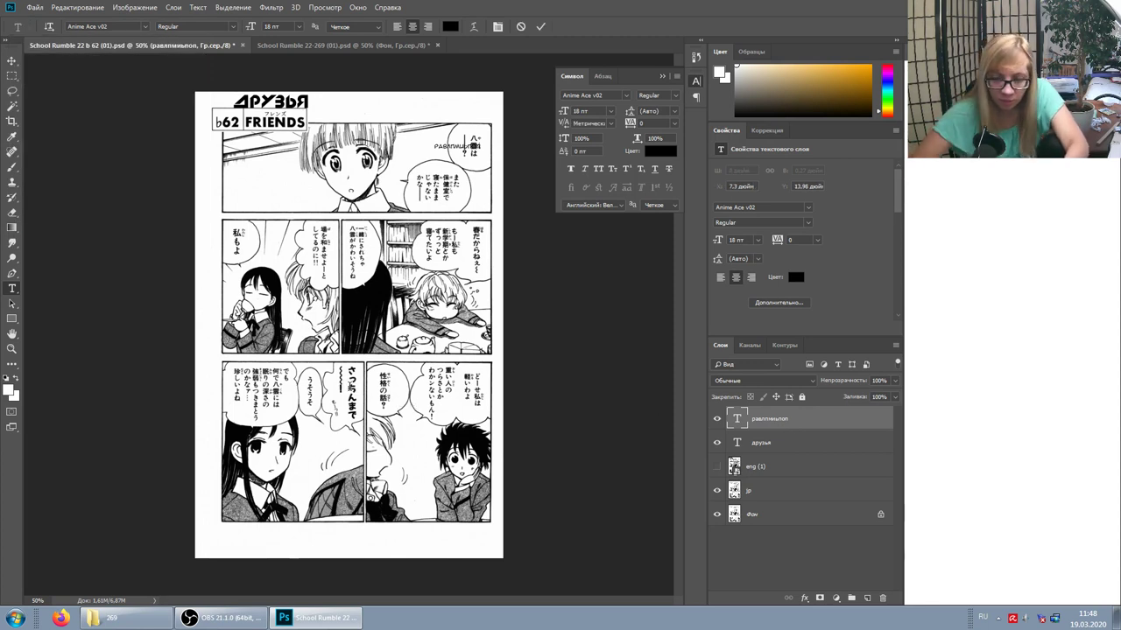
pyautogui.write('равлпывлпа')
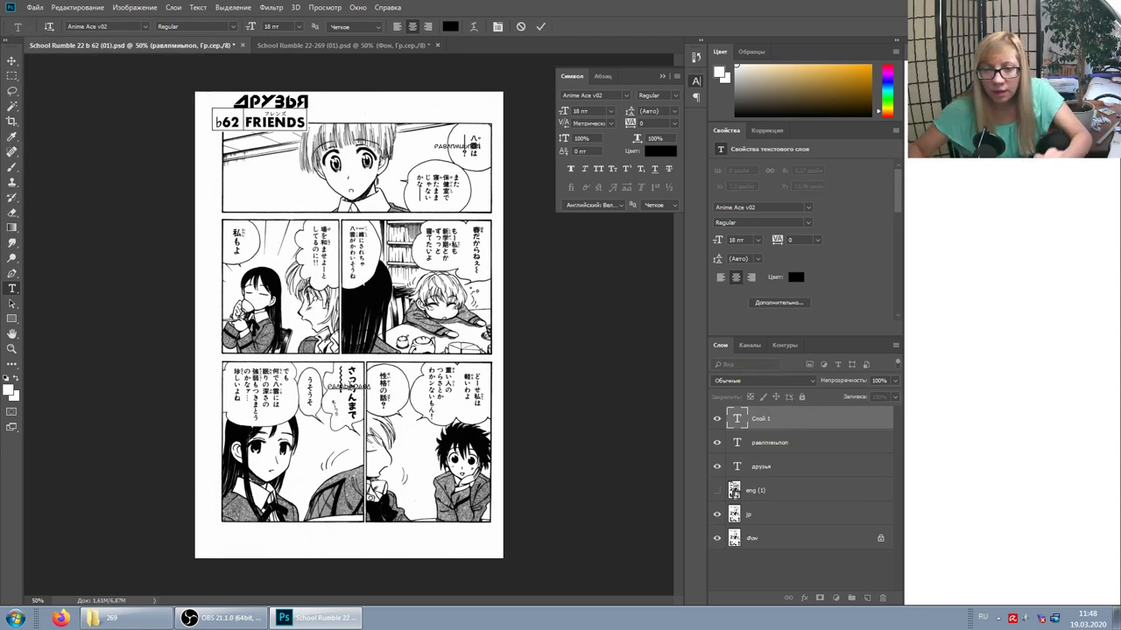
pyautogui.hotkey('ctrl', 'Return')
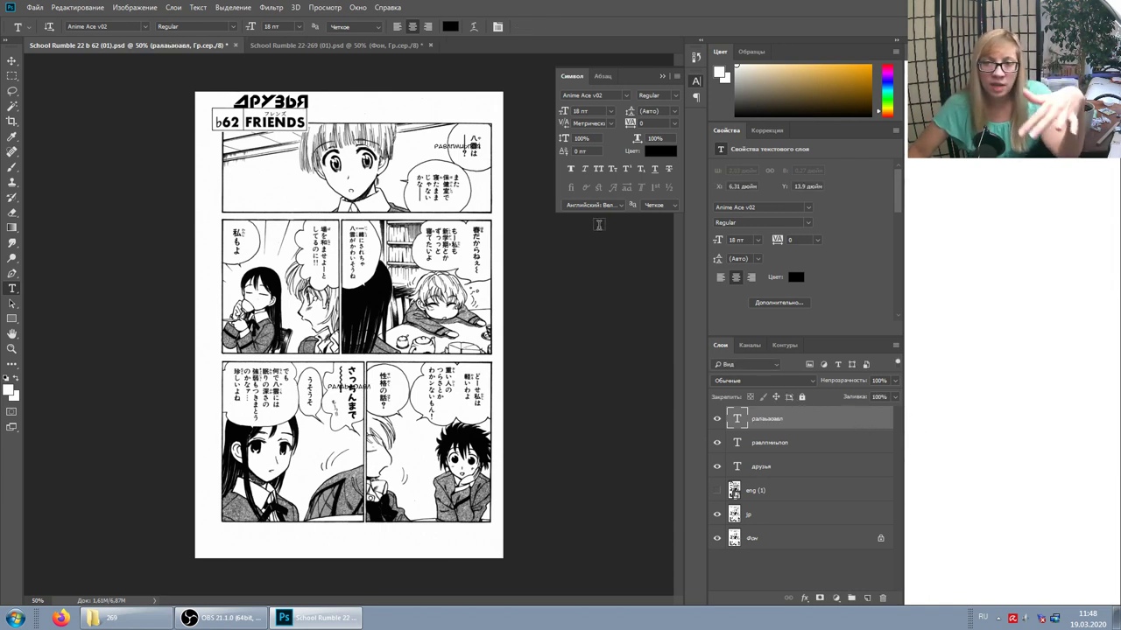
# Set the sample text to Anime Ace v02 Bold, 16 pt, with faux bold.
pyautogui.click(583, 111)
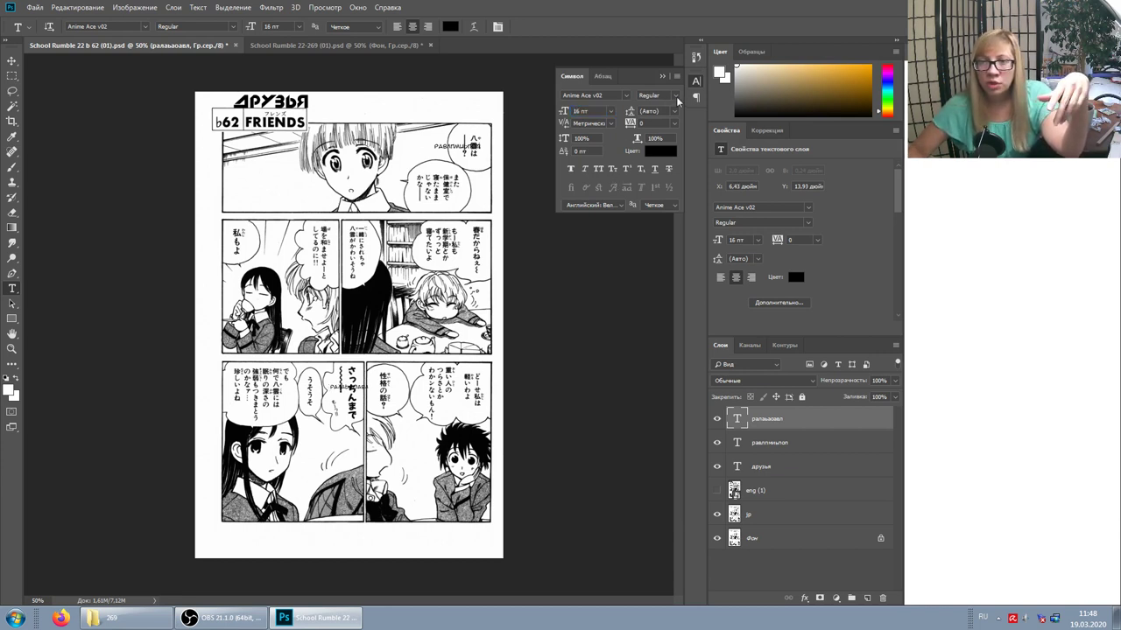
pyautogui.click(674, 96)
pyautogui.click(667, 123)
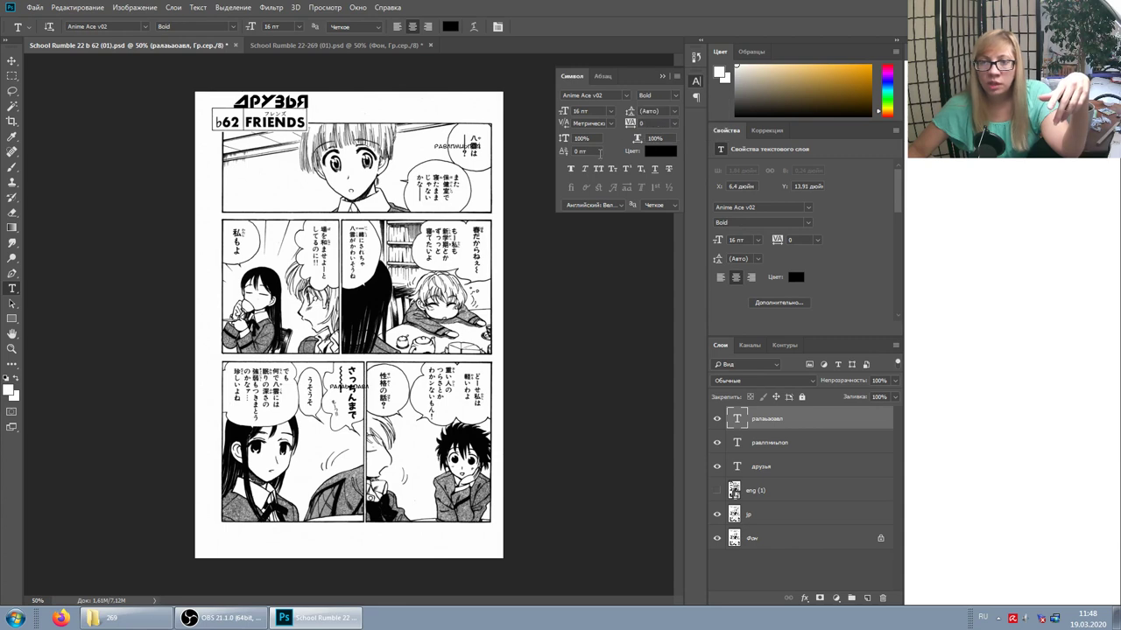
pyautogui.click(571, 168)
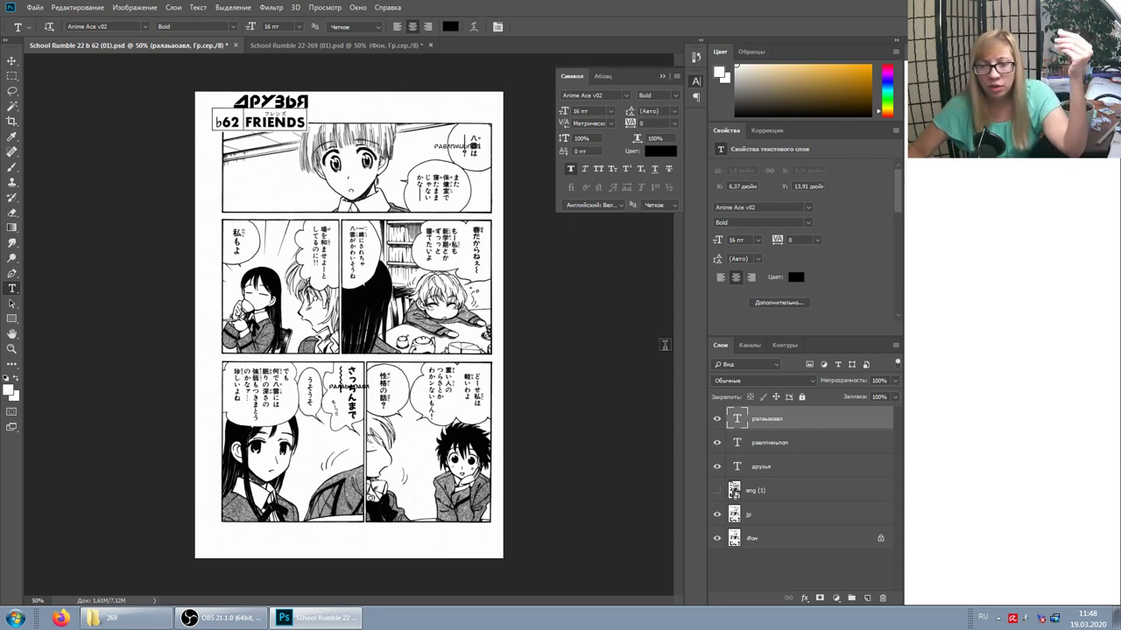
pyautogui.click(27, 28)
pyautogui.click(197, 67)
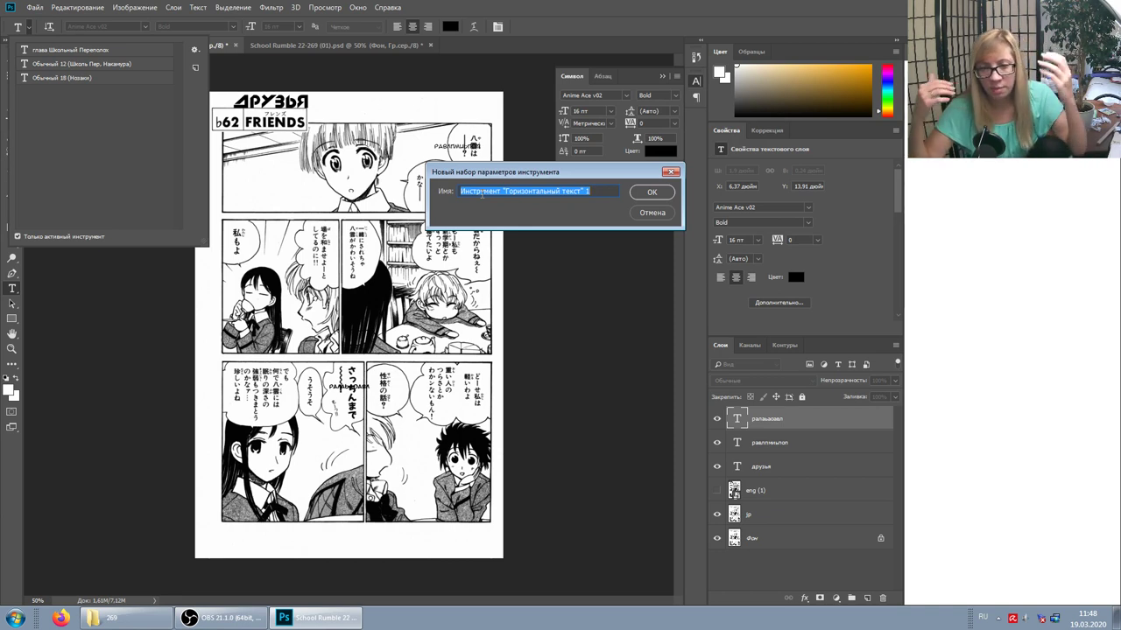
# Save the fourth preset as 'обычный толстый 16' and add another sample text layer.
pyautogui.write('о')
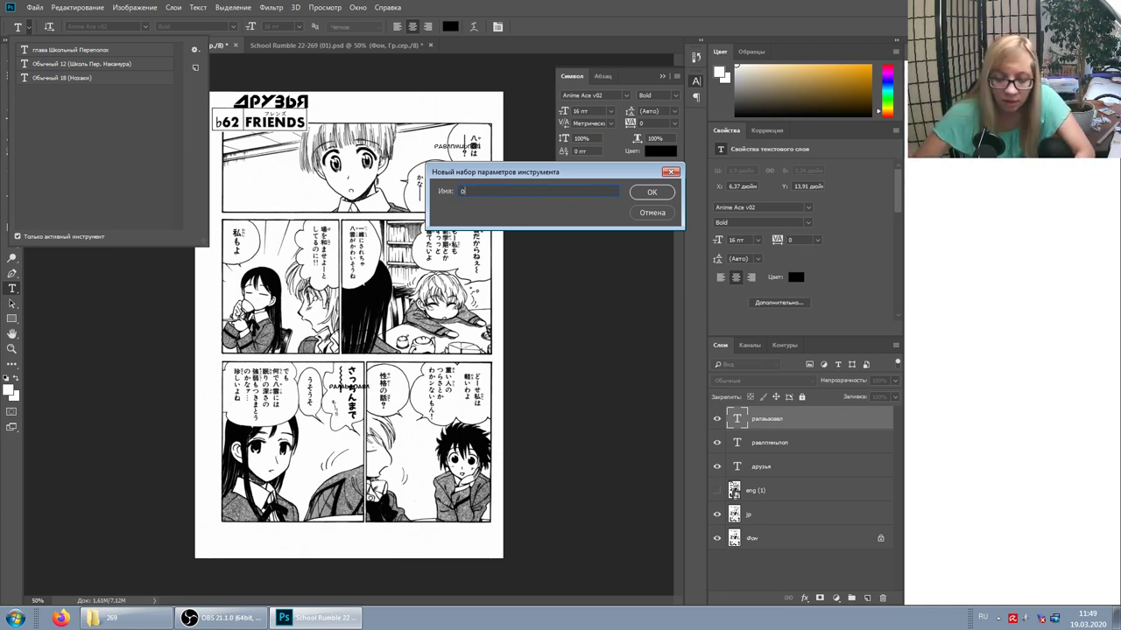
pyautogui.write('бычный тол')
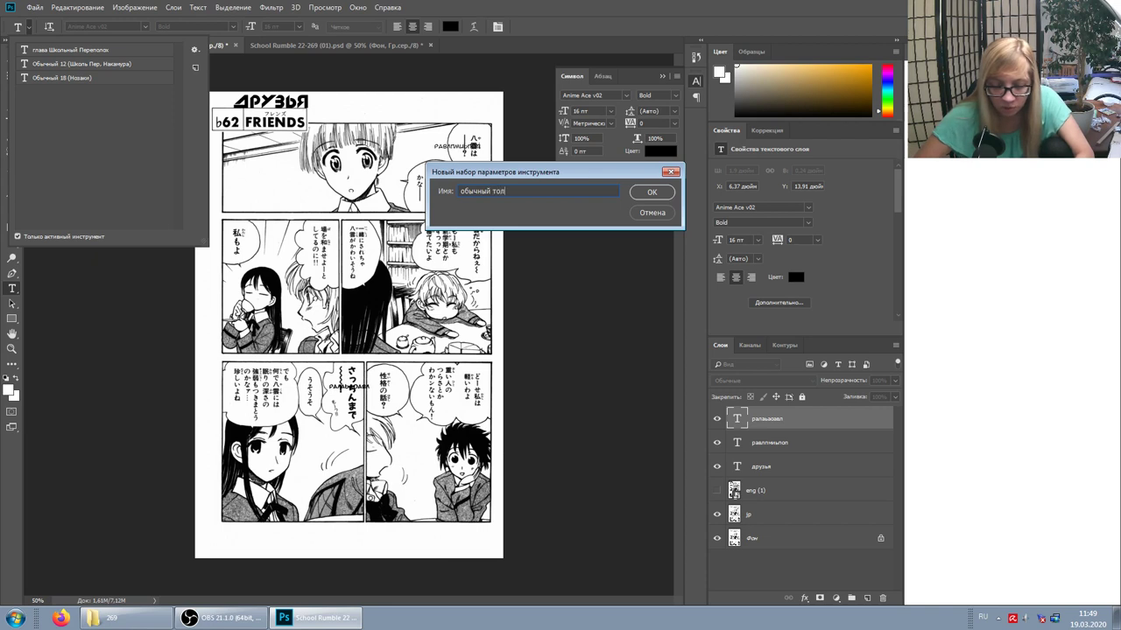
pyautogui.write('стый 16')
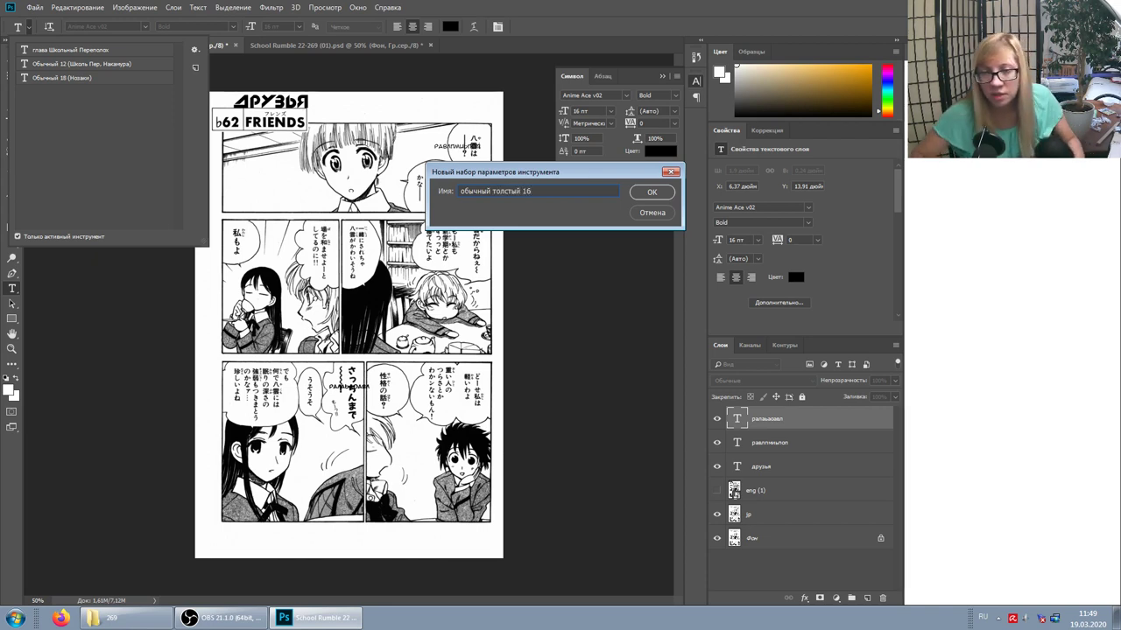
pyautogui.press('Return')
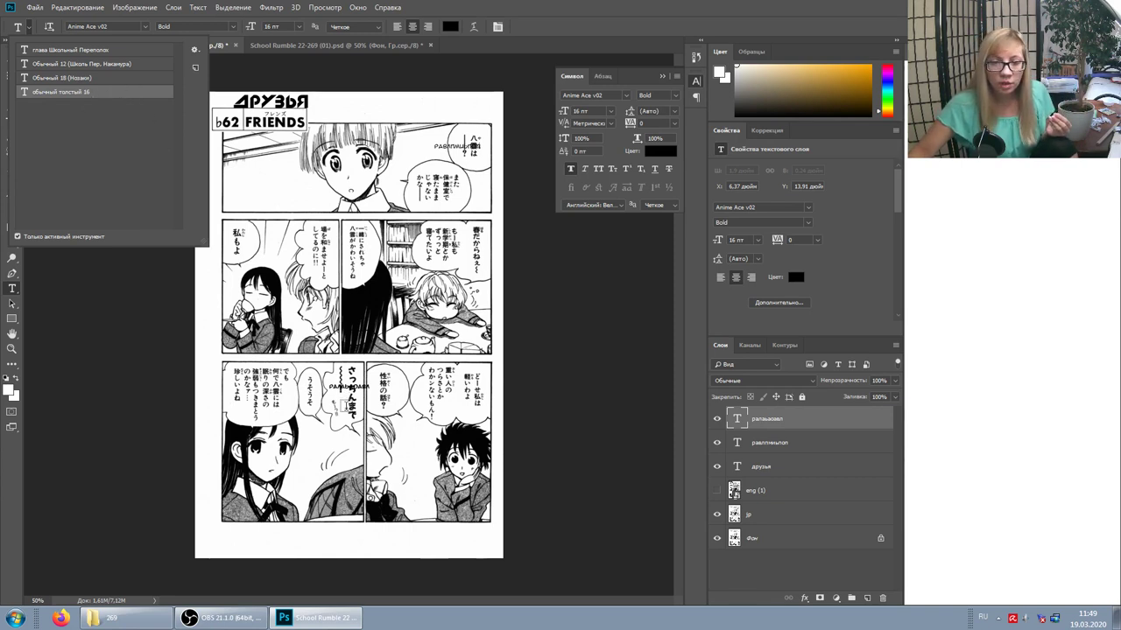
pyautogui.click(637, 402)
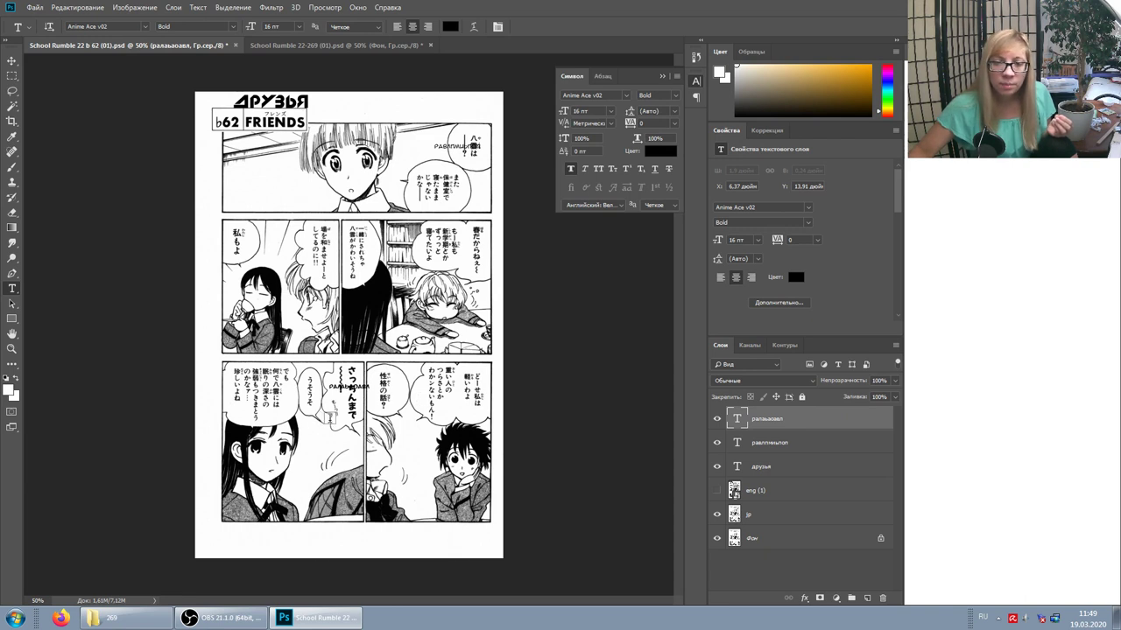
pyautogui.click(329, 417)
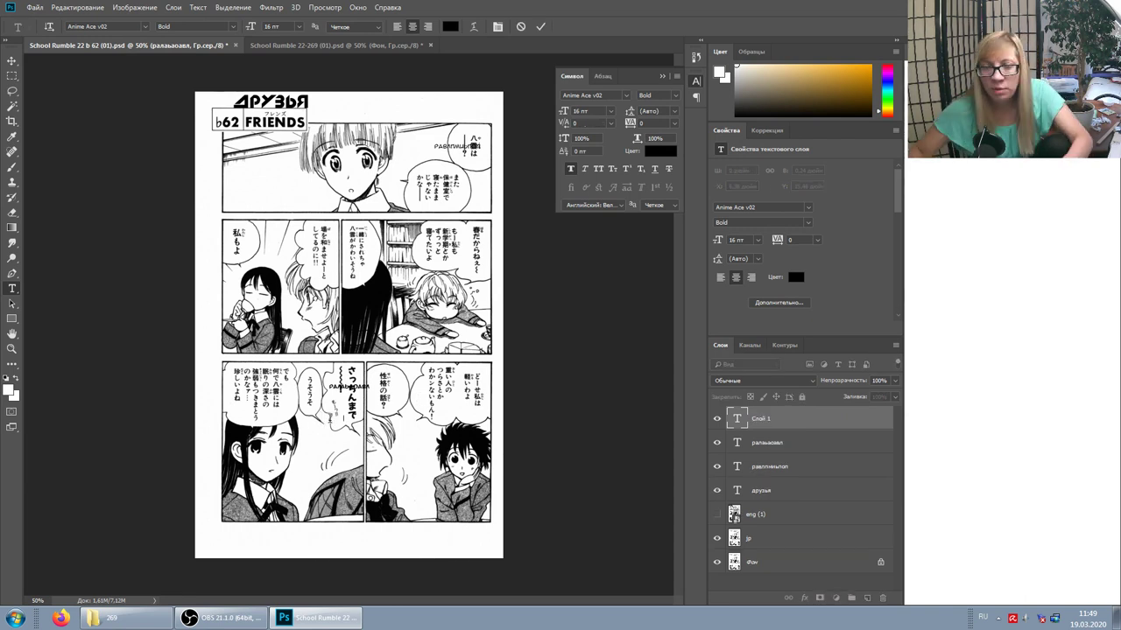
pyautogui.hotkey('ctrl', 'Return')
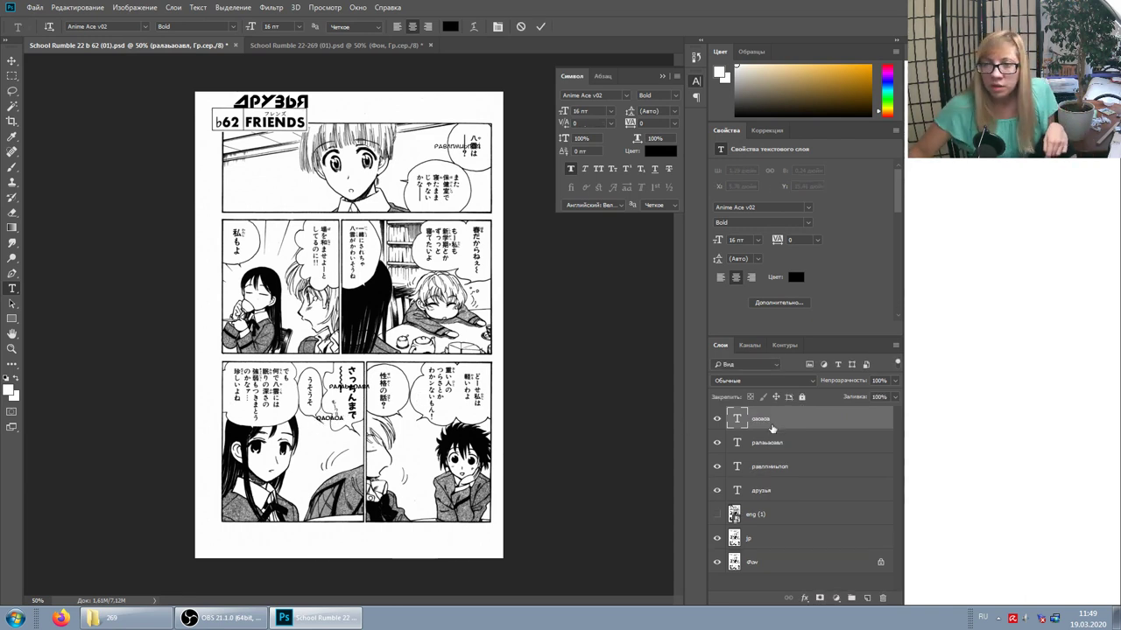
# Change the newest sample text's font to BetinaScriptMangaMod Normal.
pyautogui.click(626, 93)
pyautogui.press('Down')
pyautogui.press('Down')
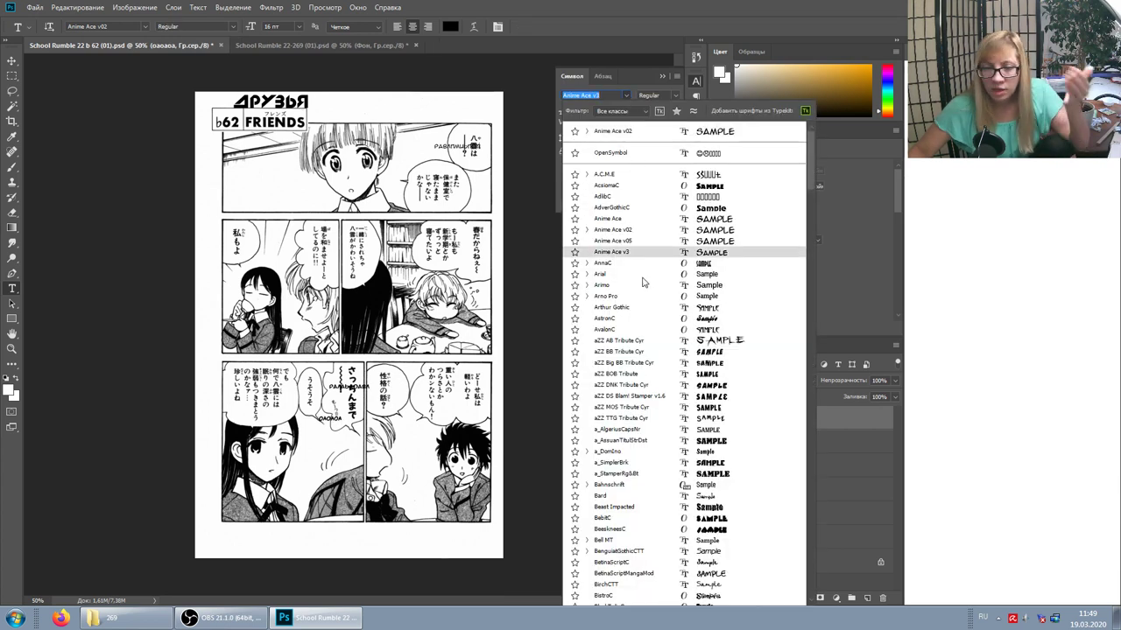
pyautogui.press('Down')
pyautogui.press('Down')
pyautogui.press('Down')
pyautogui.press('Down')
pyautogui.press('Down')
pyautogui.press('Down')
pyautogui.press('Down')
pyautogui.press('Down')
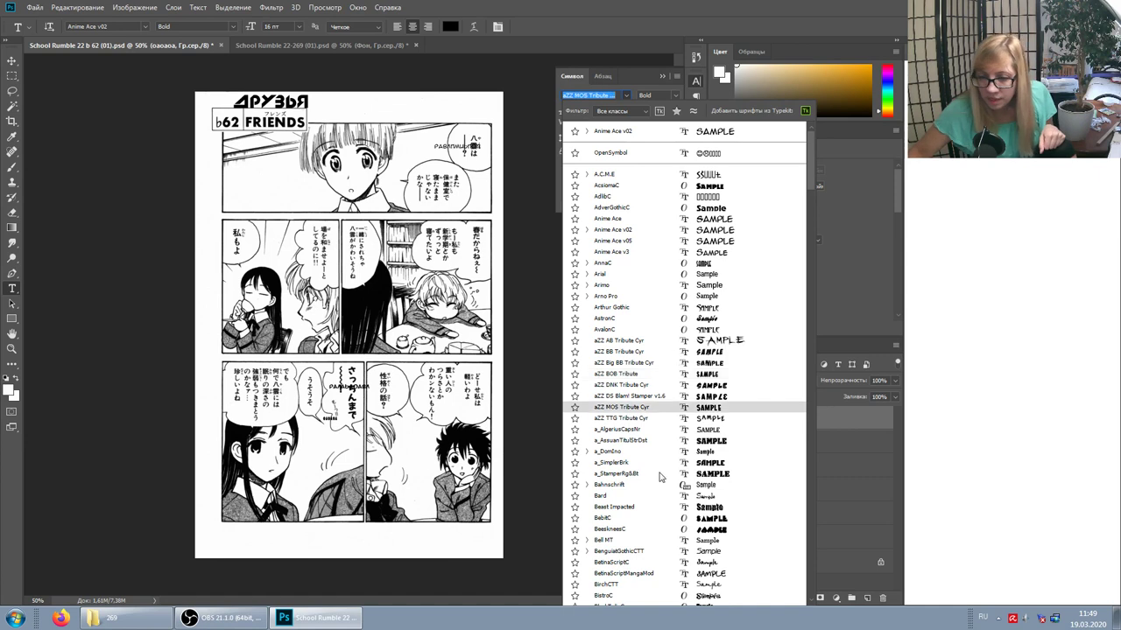
pyautogui.click(636, 574)
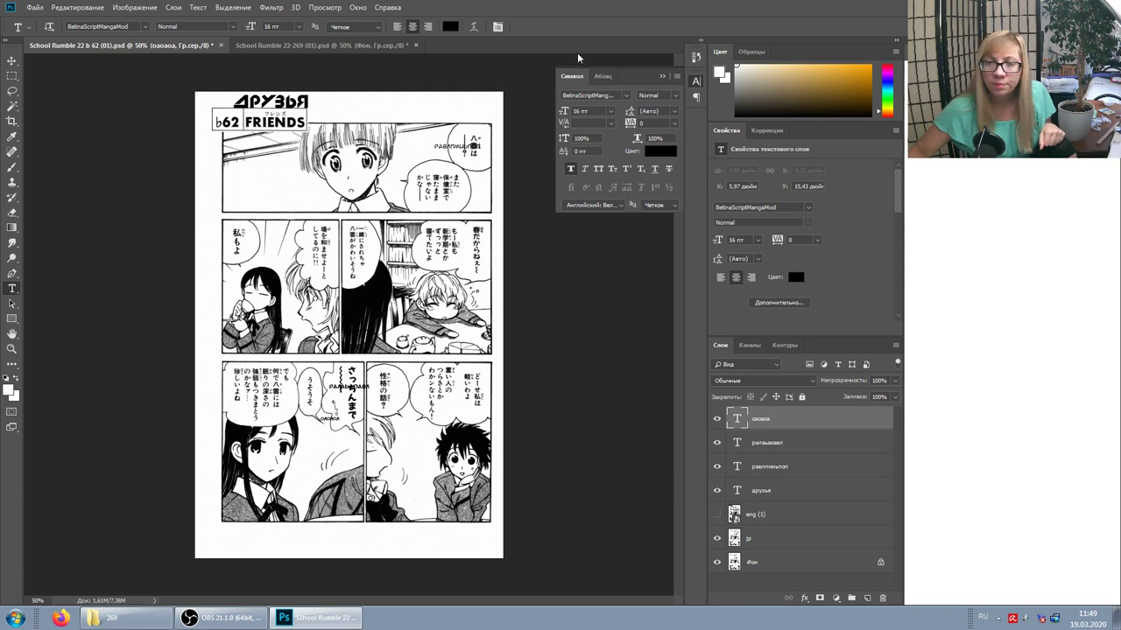
# Set the sample text's font size to 12 pt.
pyautogui.click(593, 110)
pyautogui.write('22')
pyautogui.press('Escape')
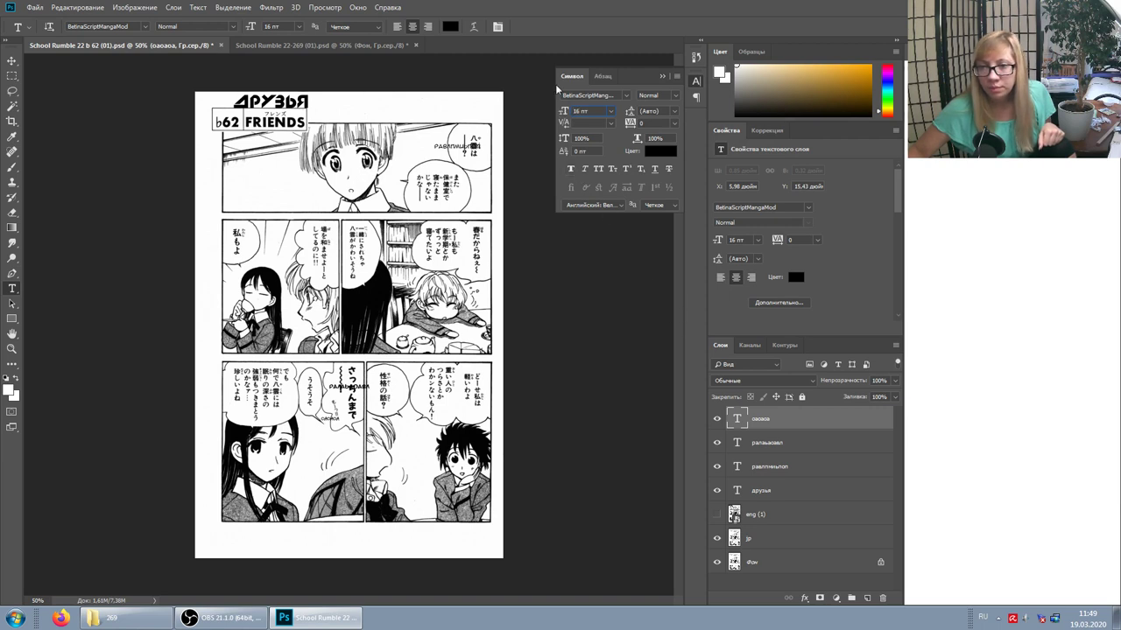
pyautogui.click(594, 110)
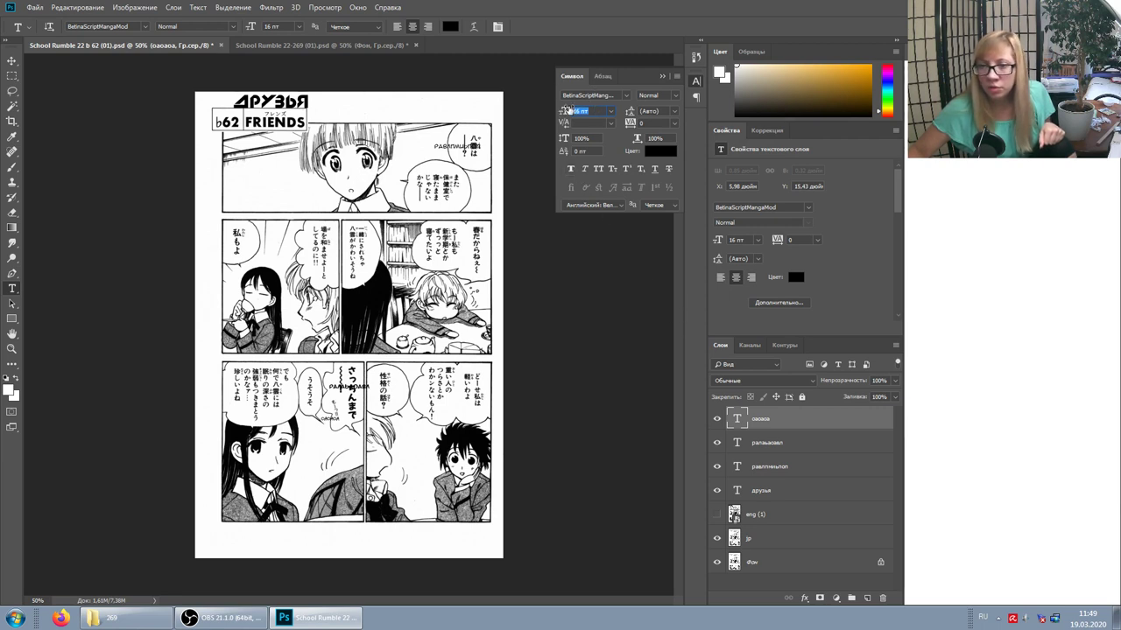
pyautogui.write('12')
pyautogui.press('Return')
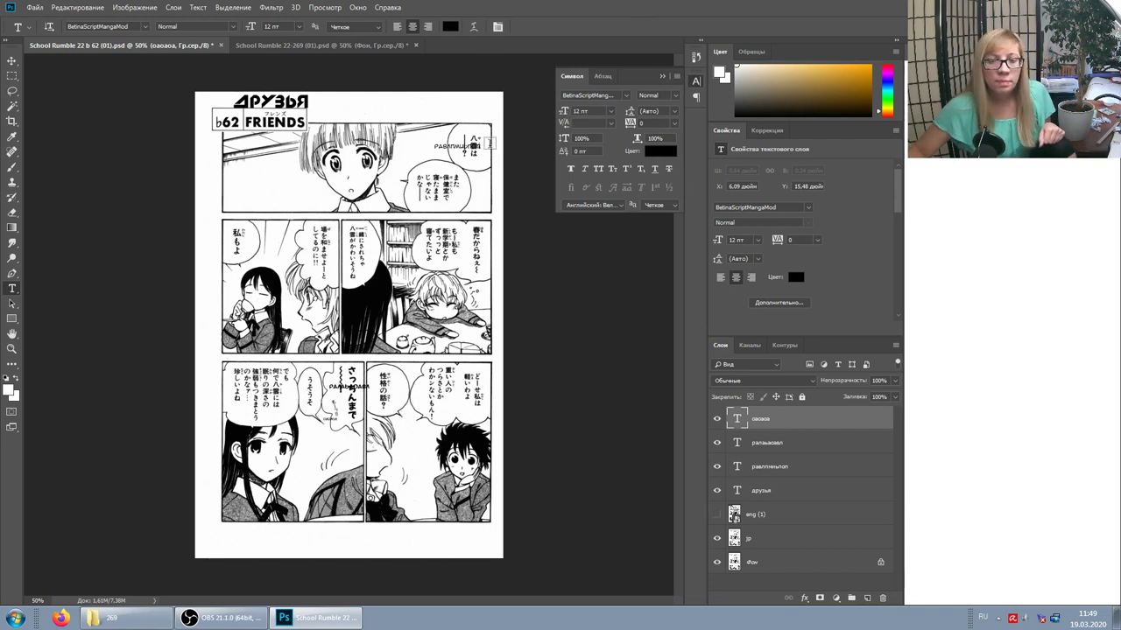
pyautogui.click(28, 28)
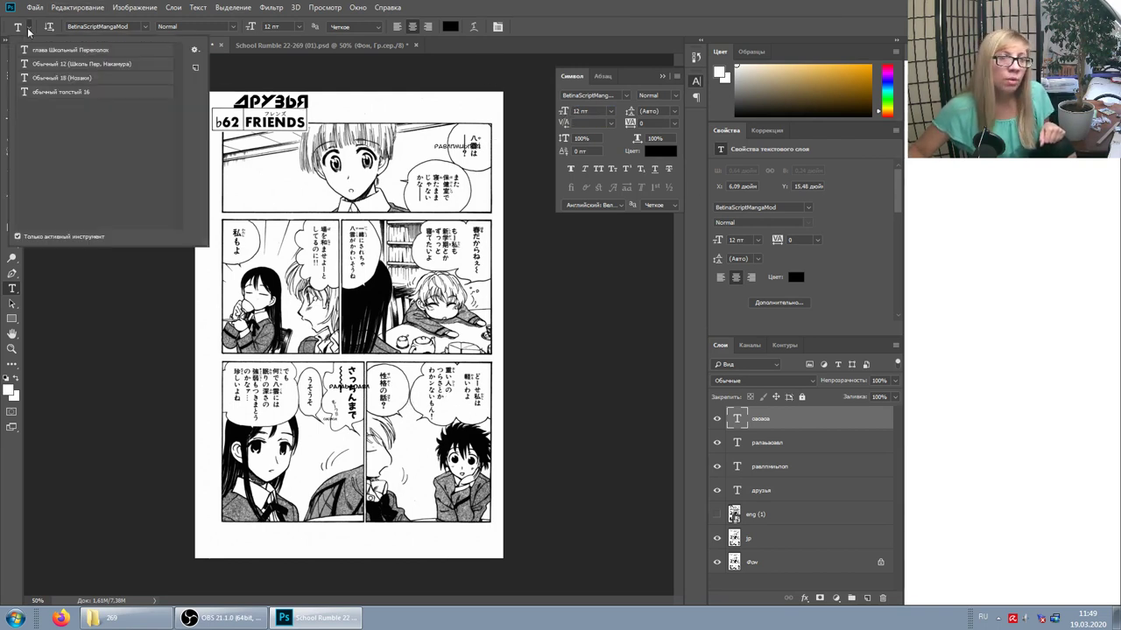
# Save the BetinaScriptMangaMod 12 pt settings as a fifth preset, 'Текст невзначай 12'.
pyautogui.click(194, 68)
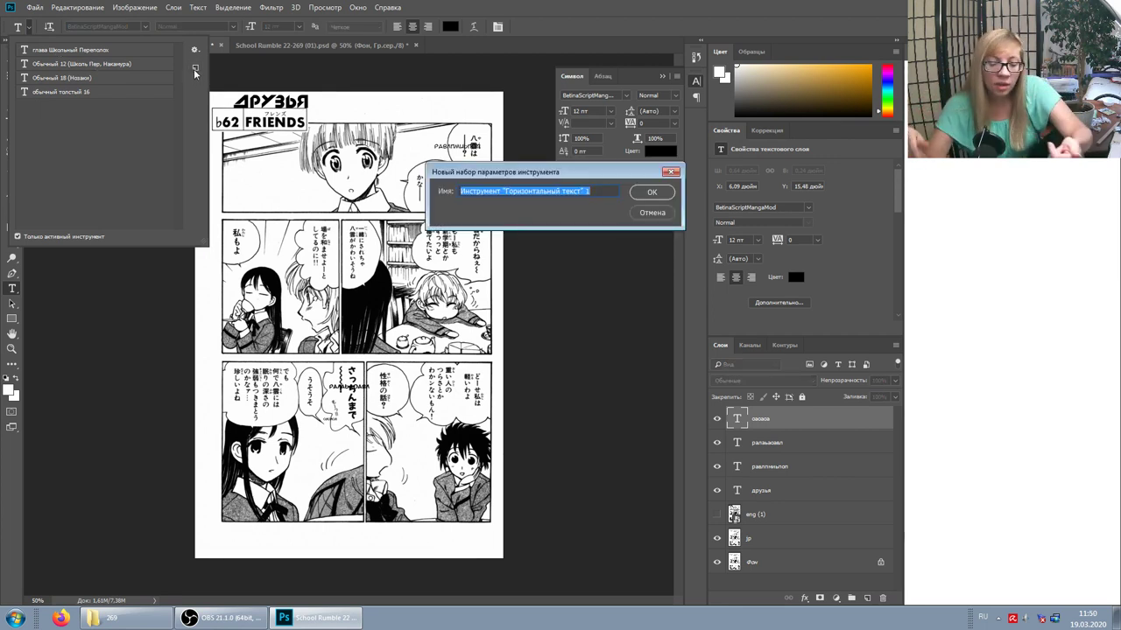
pyautogui.write('Т')
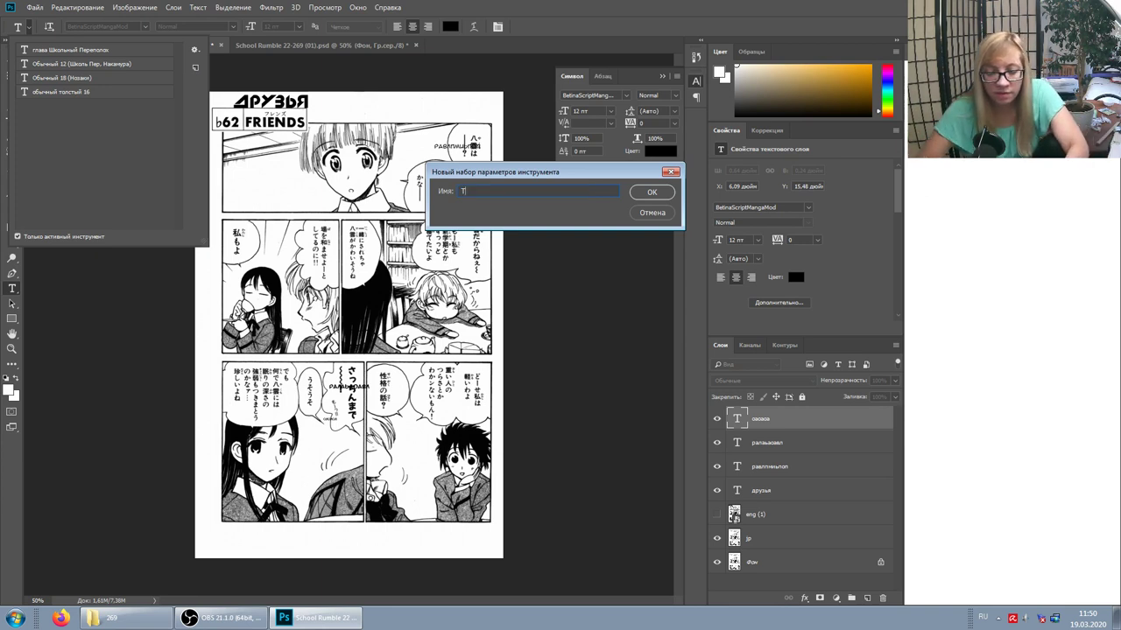
pyautogui.write('екст невзн')
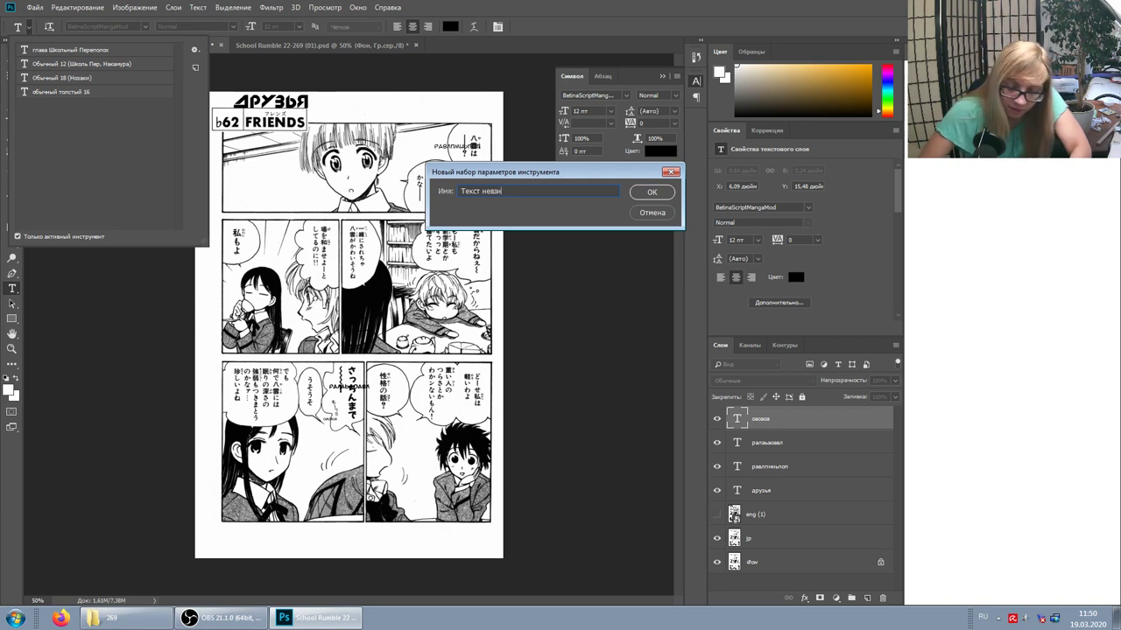
pyautogui.write('ачай')
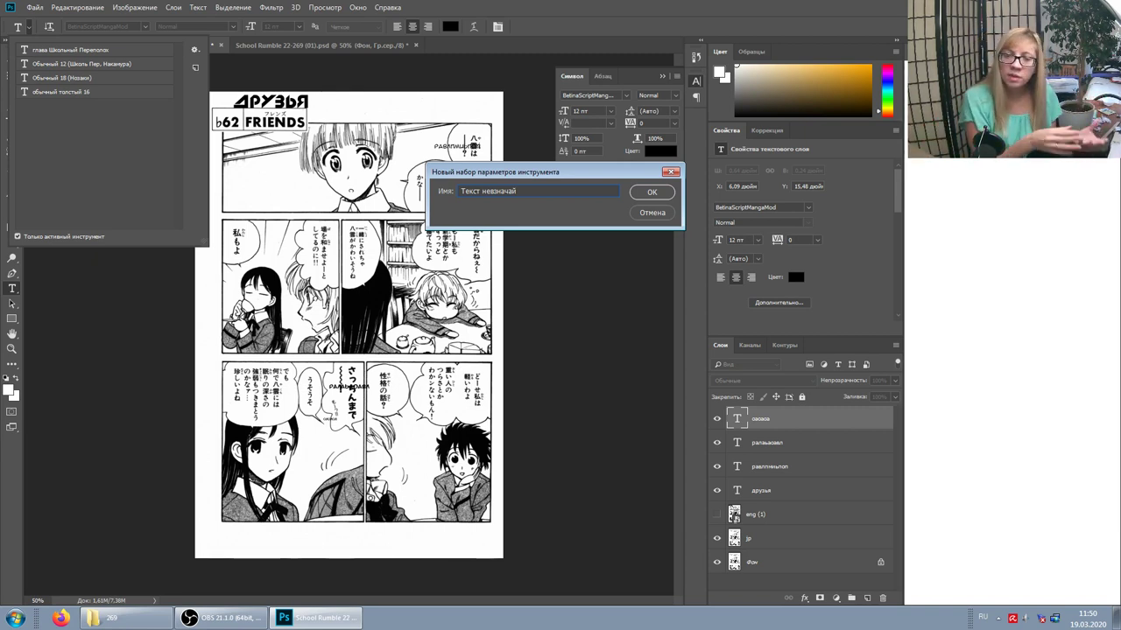
pyautogui.write(' 12')
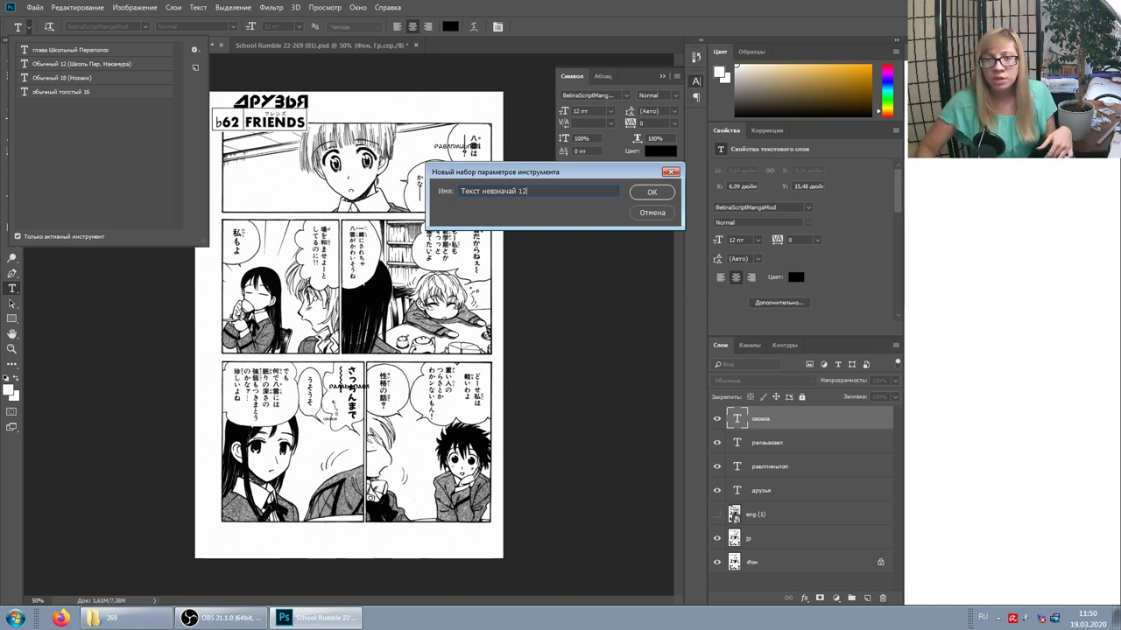
pyautogui.press('Return')
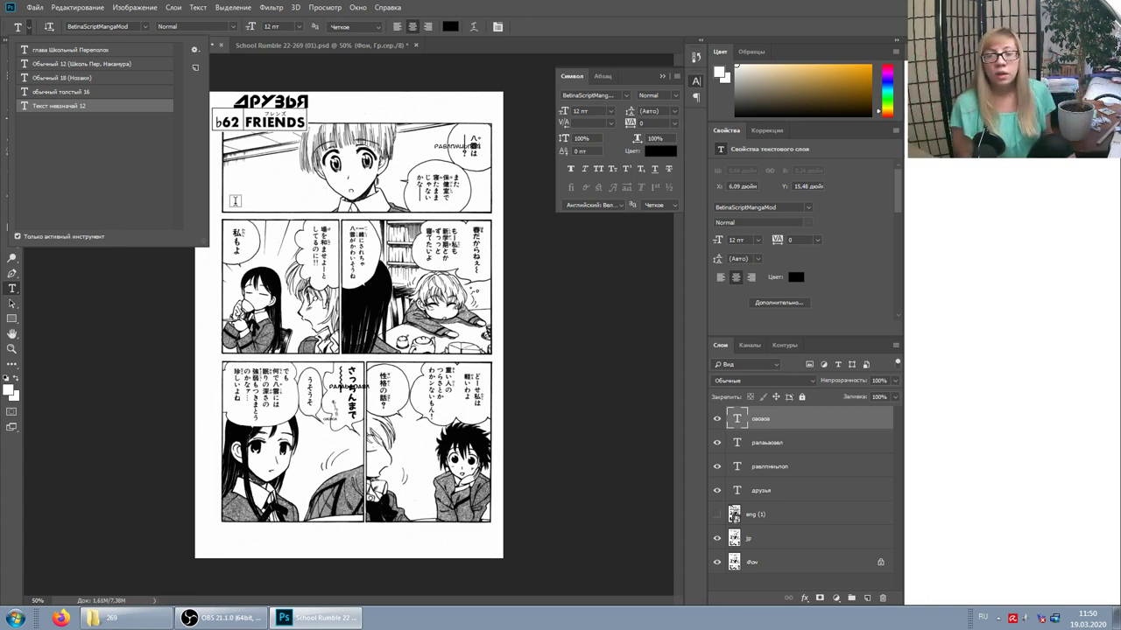
pyautogui.click(623, 33)
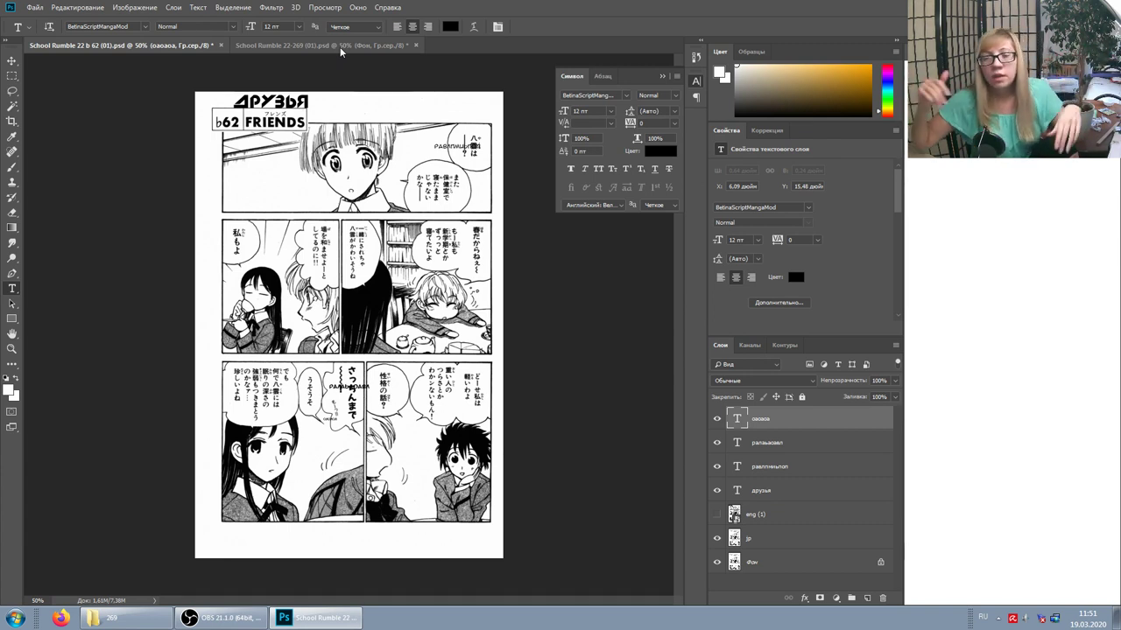
# Review the type tool presets, then bring the School Rumble 22-269 page to the front.
pyautogui.click(29, 29)
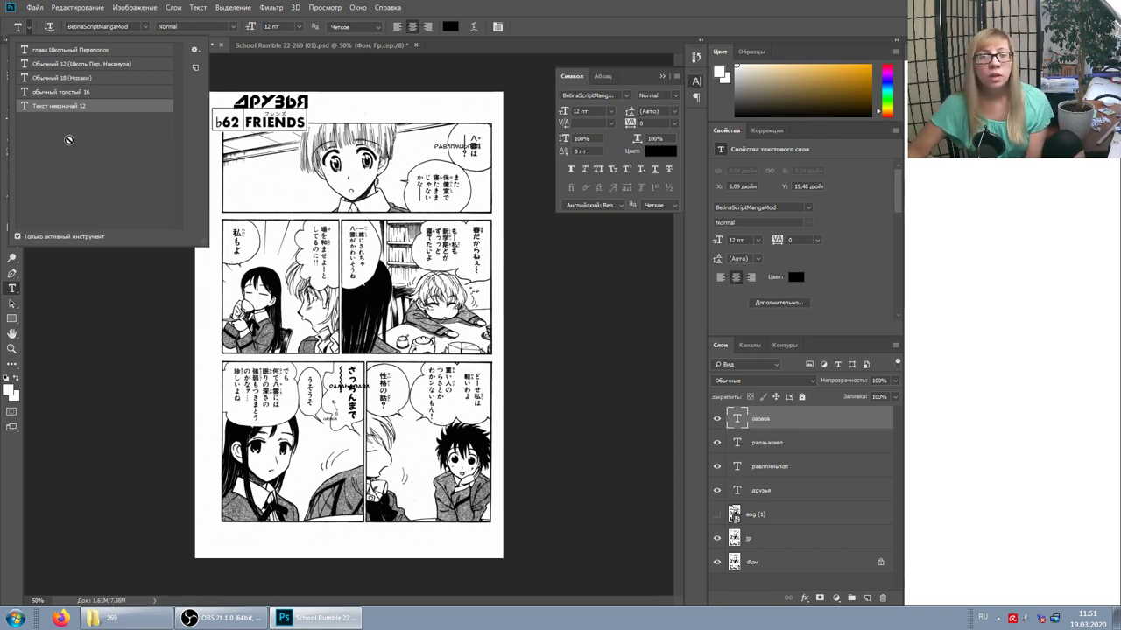
pyautogui.click(307, 44)
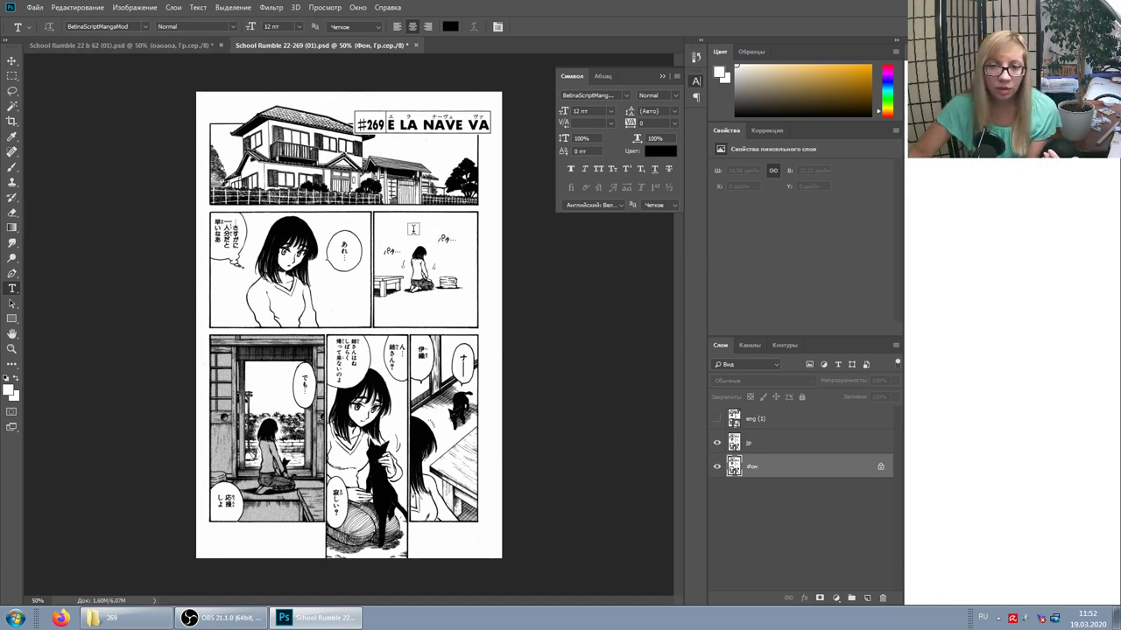
pyautogui.click(412, 226)
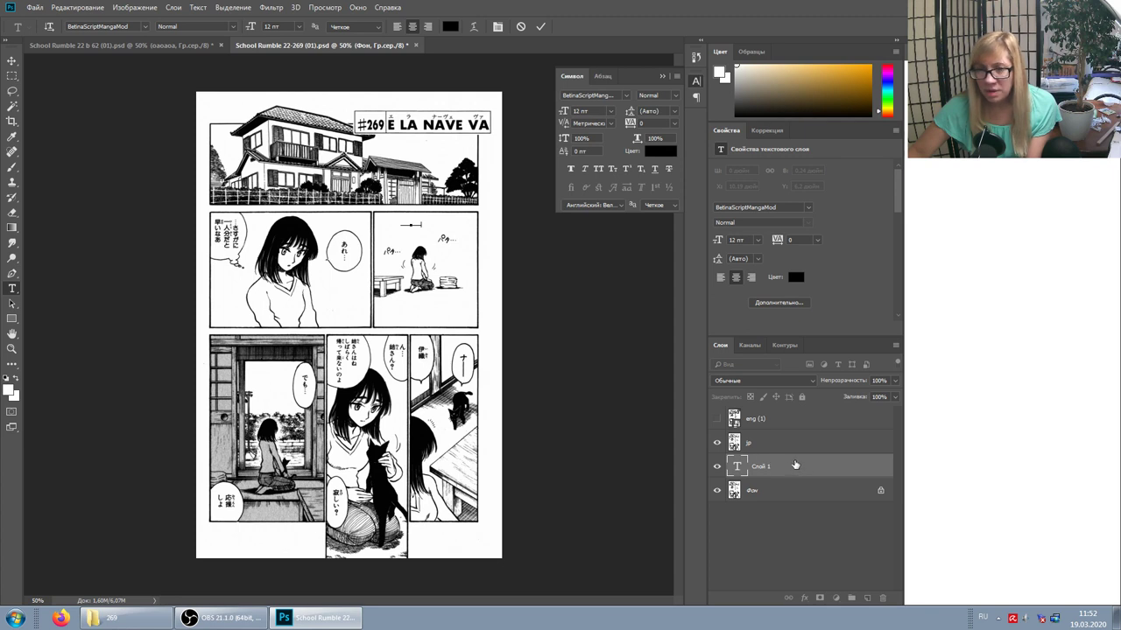
pyautogui.click(795, 465)
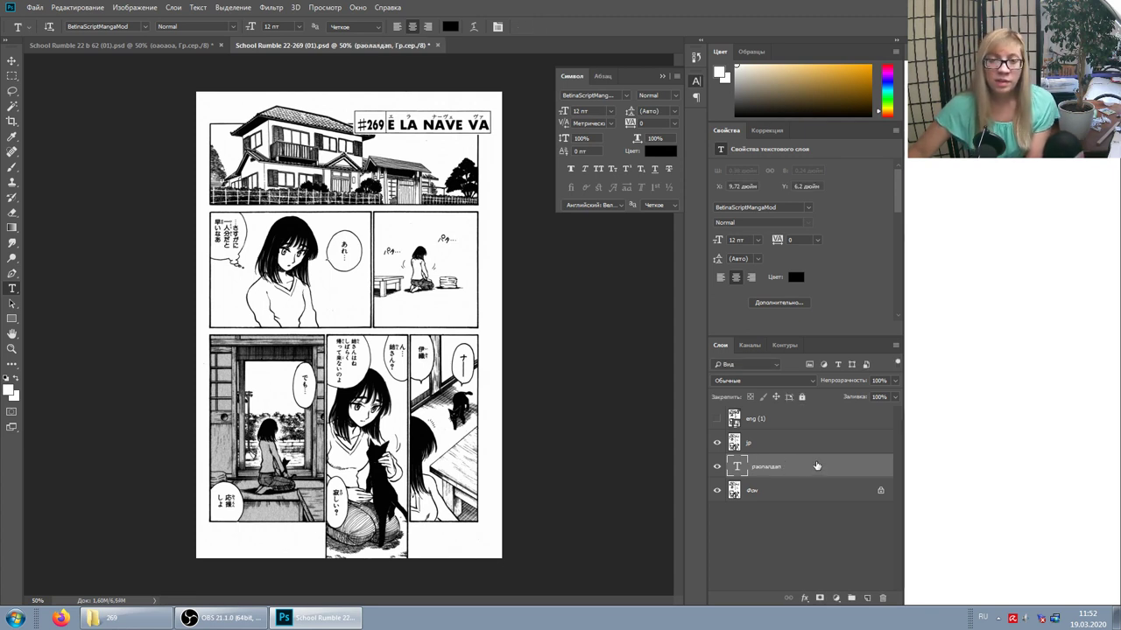
pyautogui.click(179, 48)
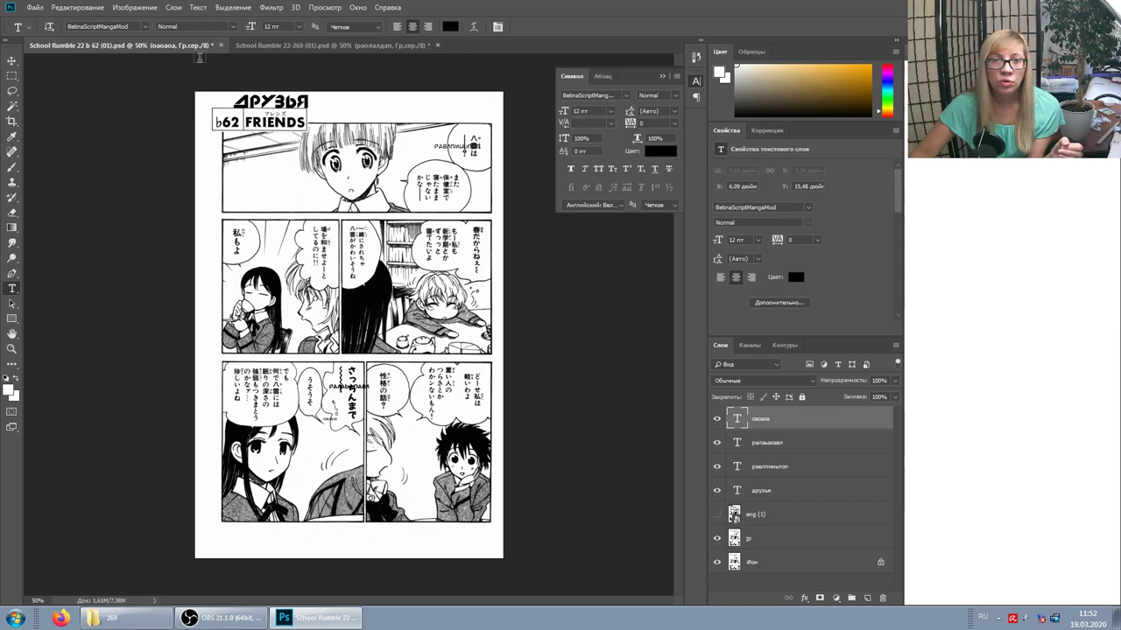
pyautogui.click(333, 45)
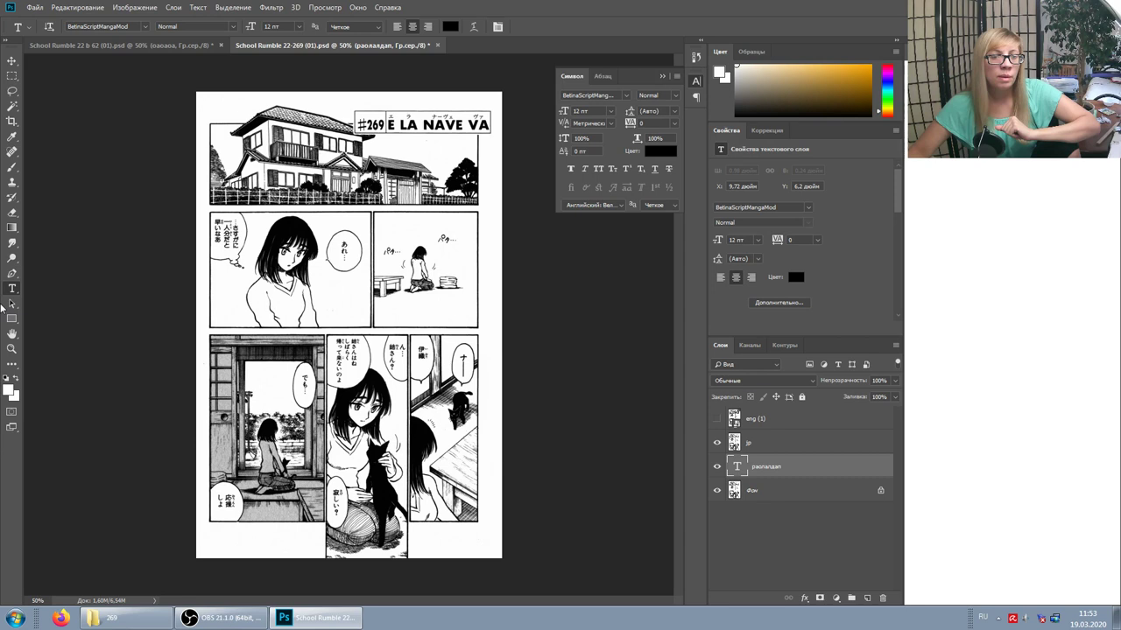
pyautogui.click(28, 29)
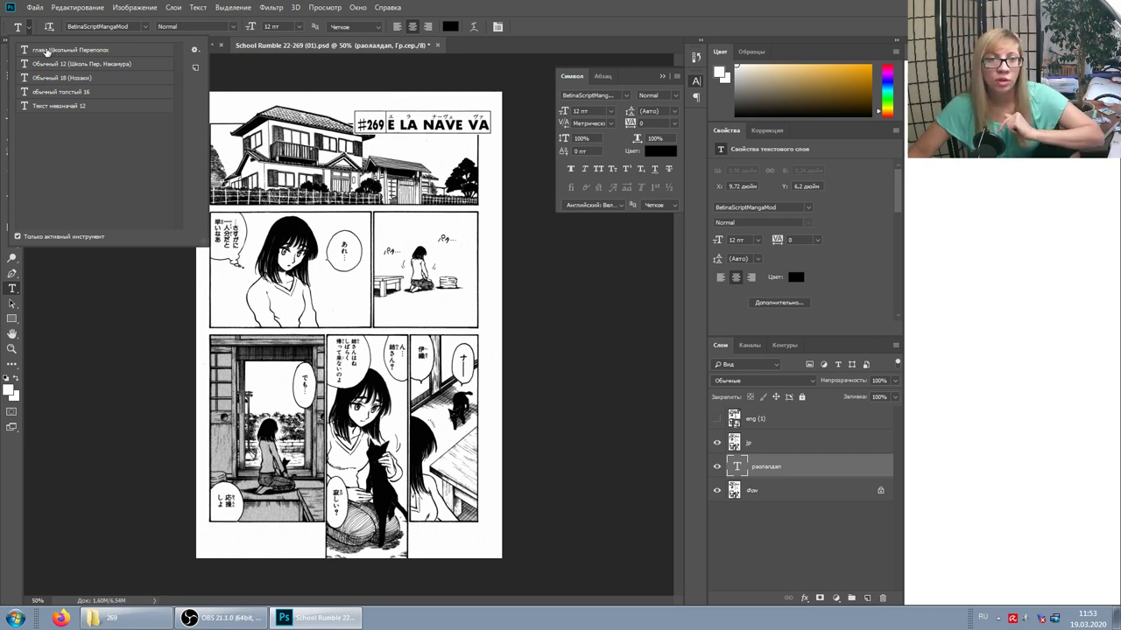
# Add a NewZelekC 60 pt heading above the #269 title using the глава Школьный Переполох preset, layer above JP.
pyautogui.click(46, 50)
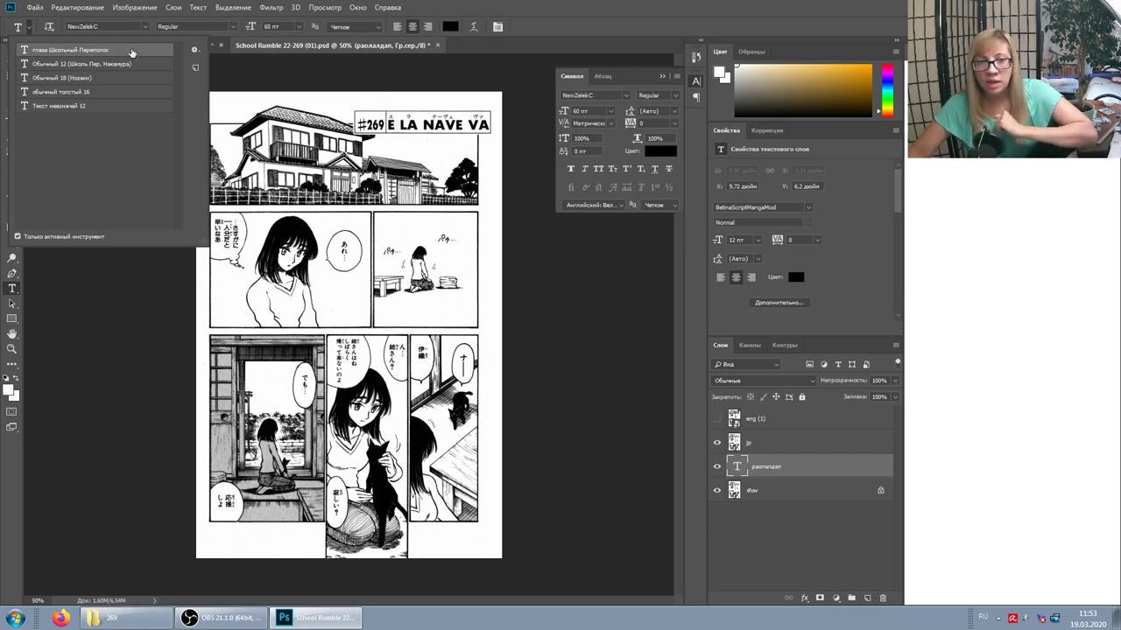
pyautogui.click(389, 111)
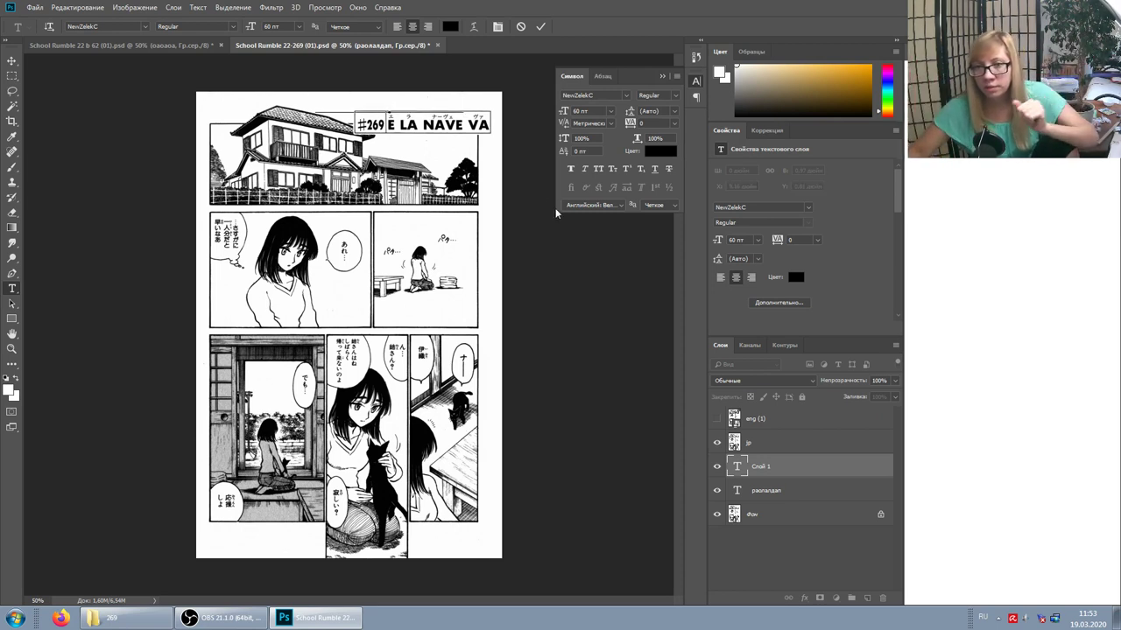
pyautogui.moveTo(784, 469); pyautogui.dragTo(773, 419)
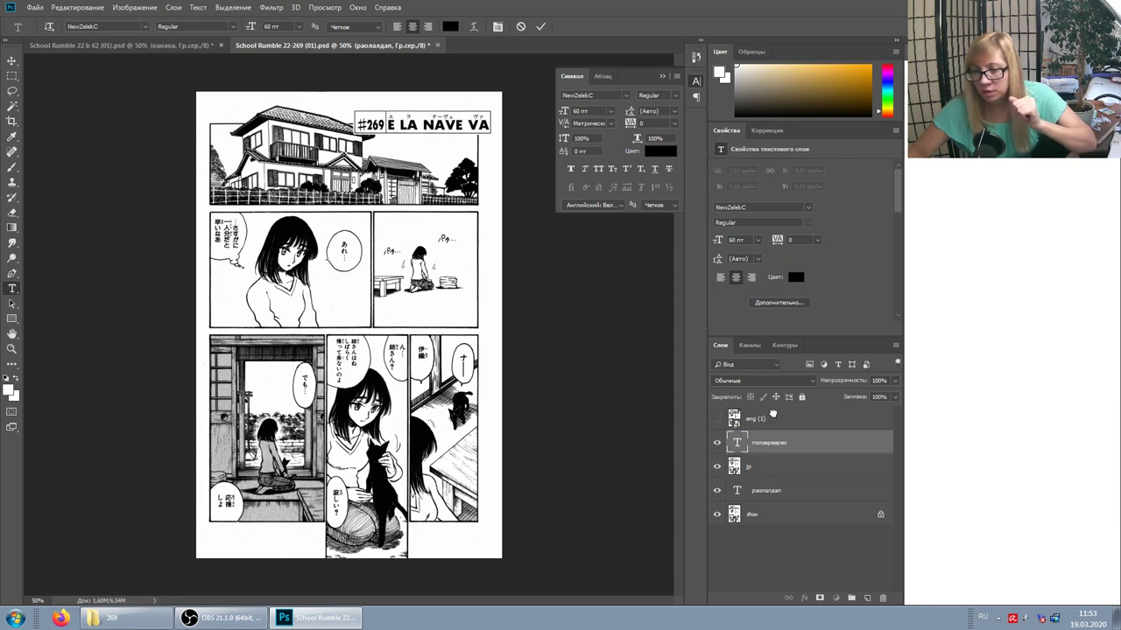
pyautogui.click(767, 421)
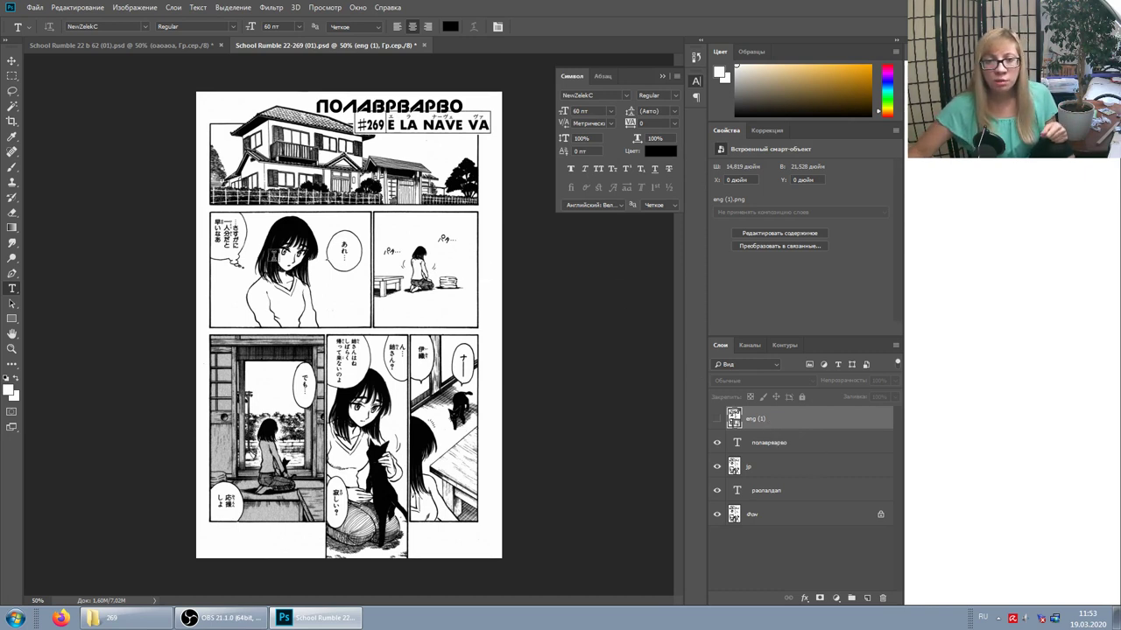
pyautogui.click(27, 29)
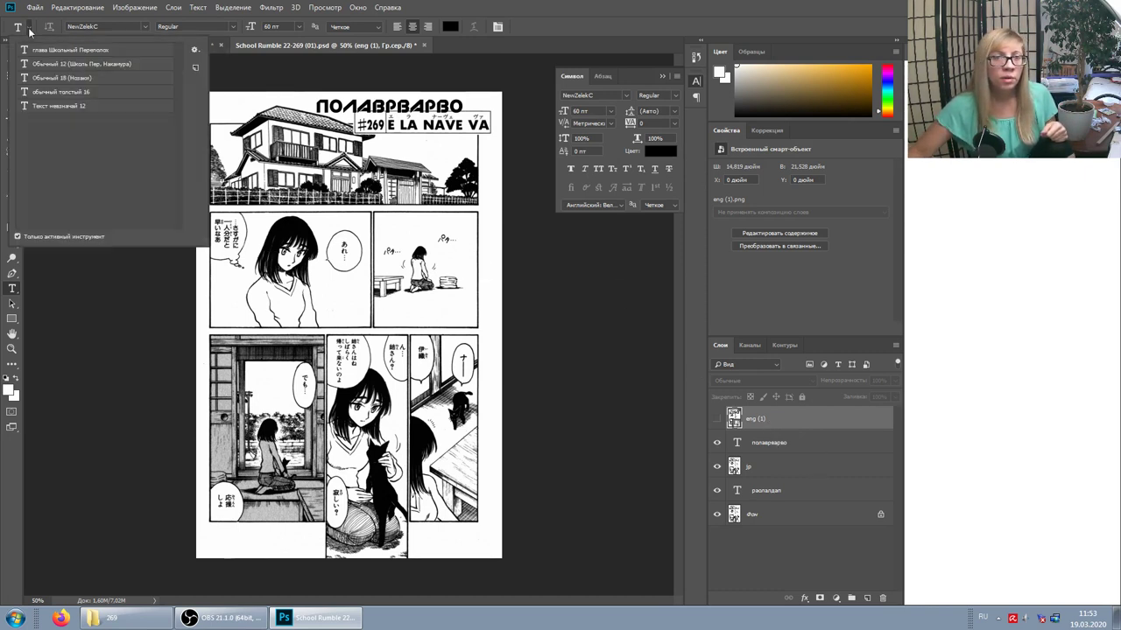
# Using the Обычный 12 preset, add placeholder texts 'галплдпл' and 'лклаоп' beside the woman's speech bubbles.
pyautogui.click(27, 29)
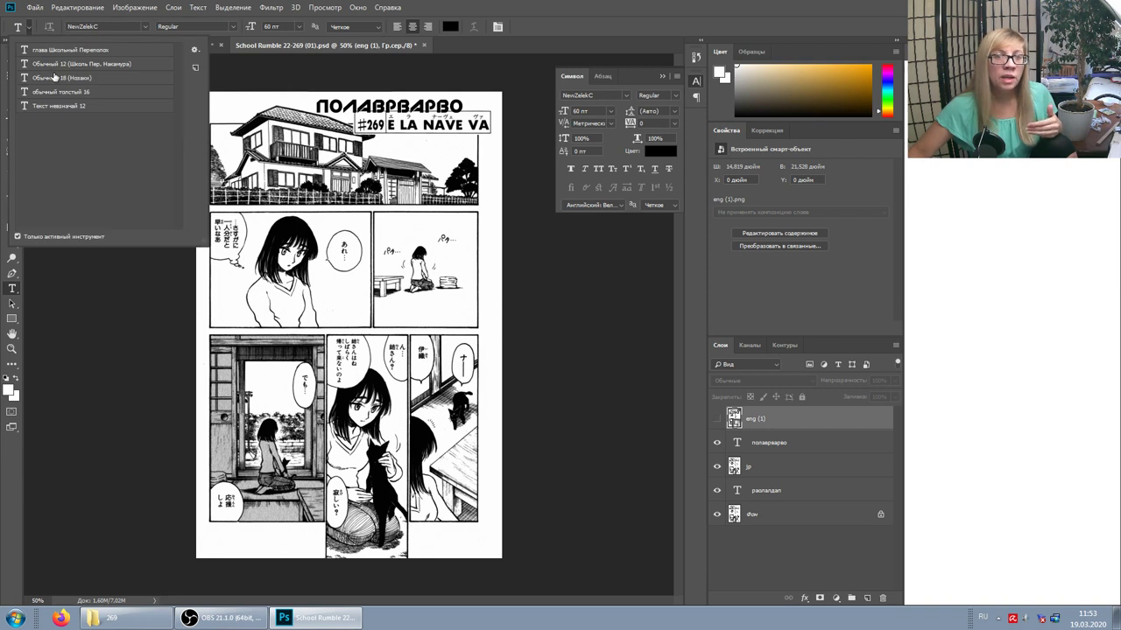
pyautogui.click(85, 66)
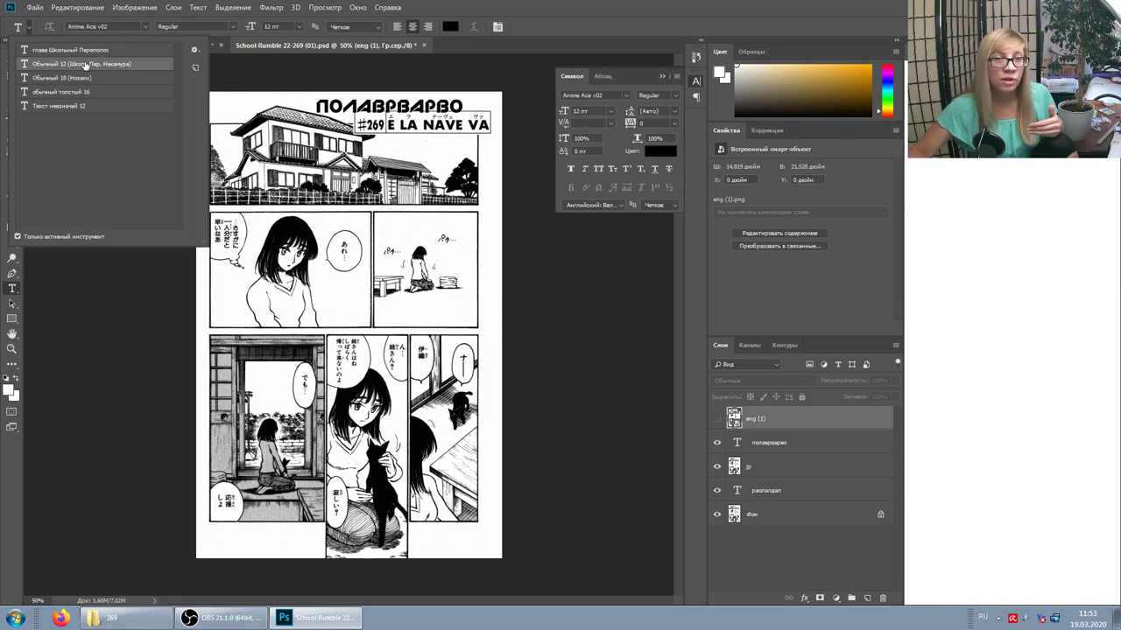
pyautogui.click(346, 249)
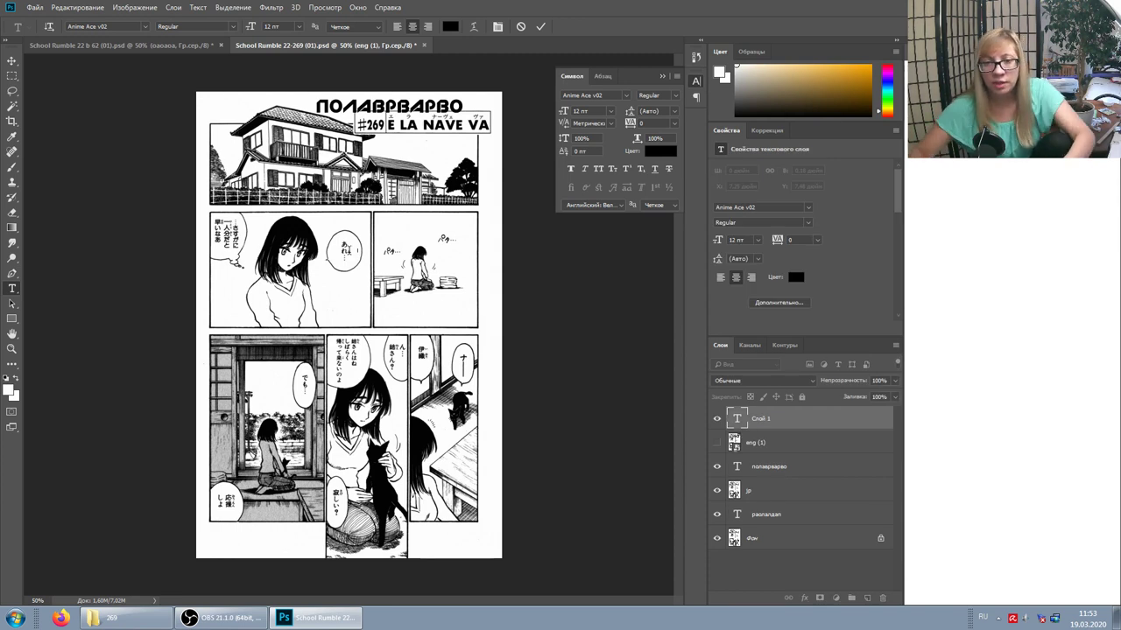
pyautogui.click(541, 304)
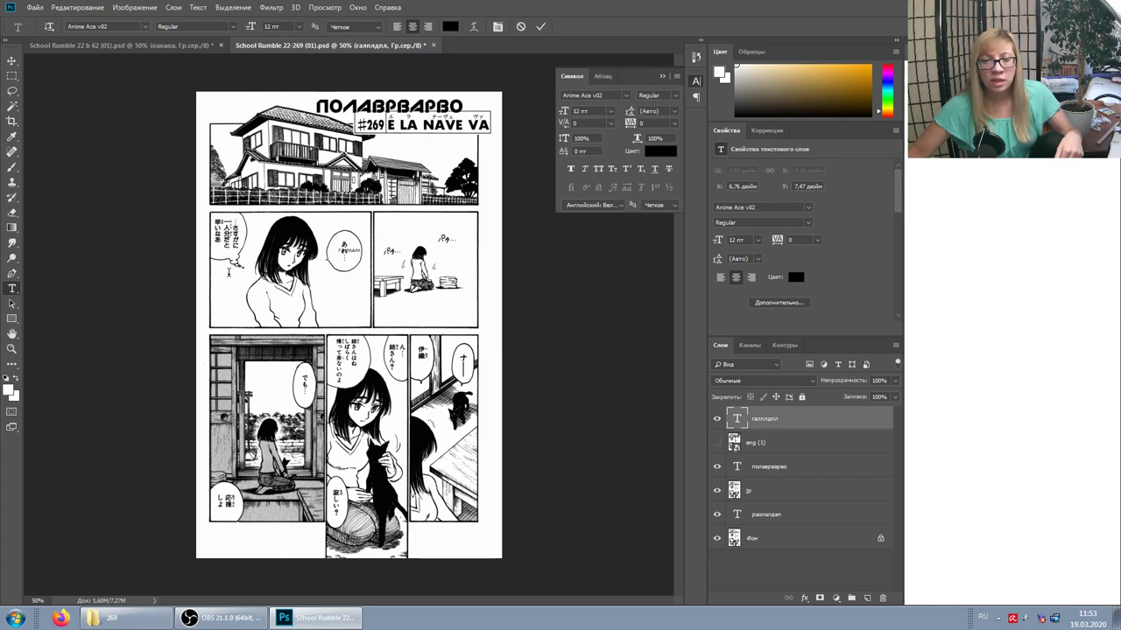
pyautogui.click(229, 272)
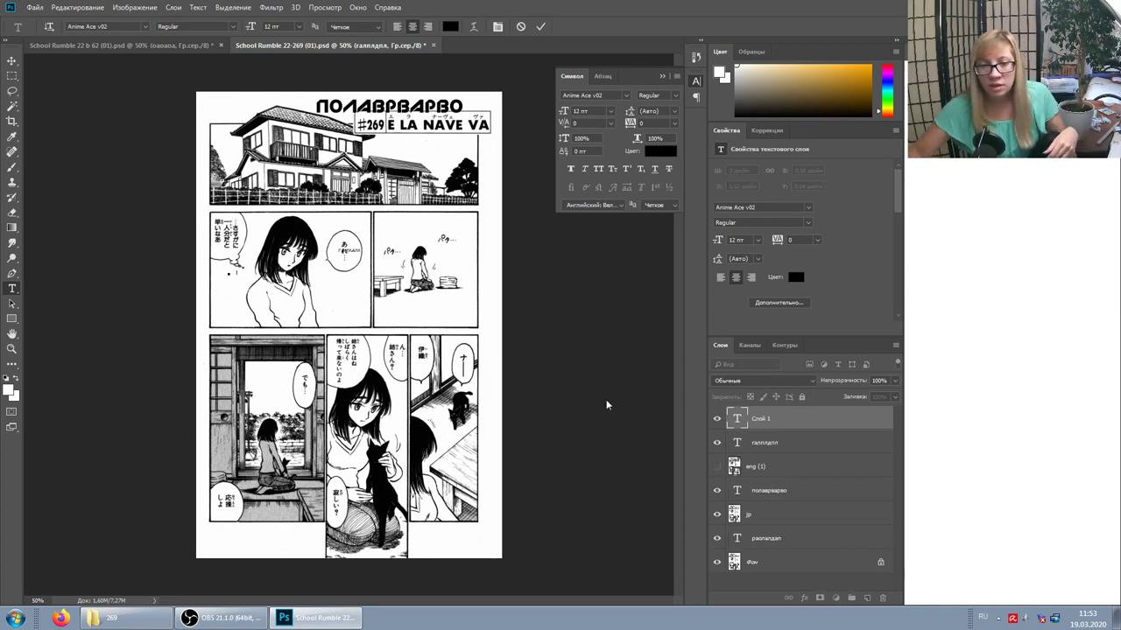
pyautogui.write('лклаоп')
pyautogui.click(837, 419)
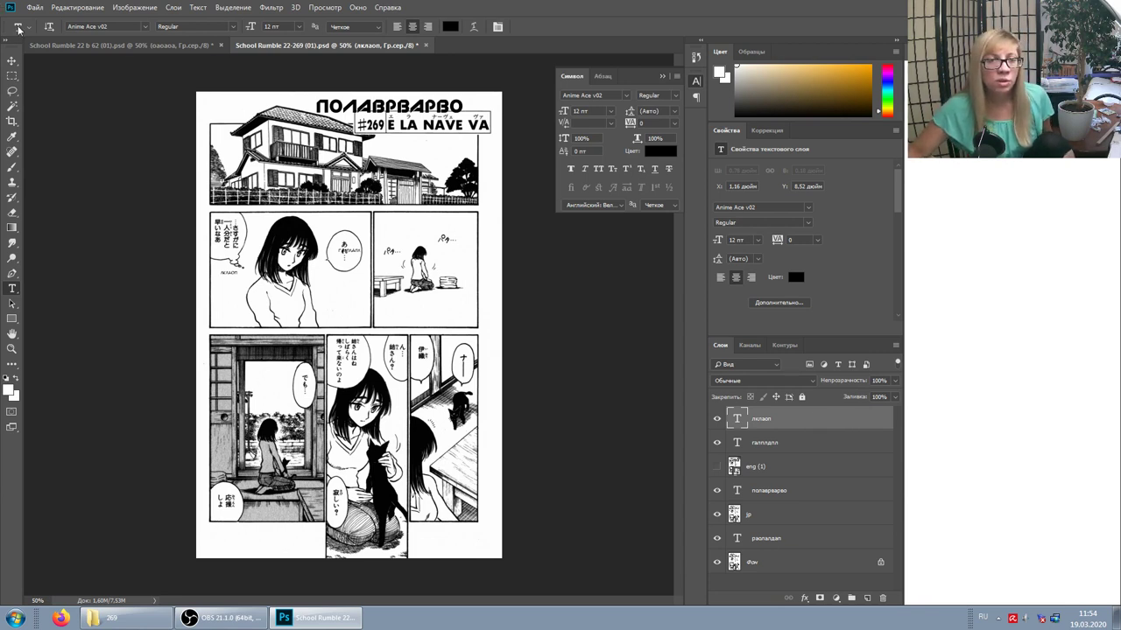
pyautogui.click(25, 29)
pyautogui.click(119, 53)
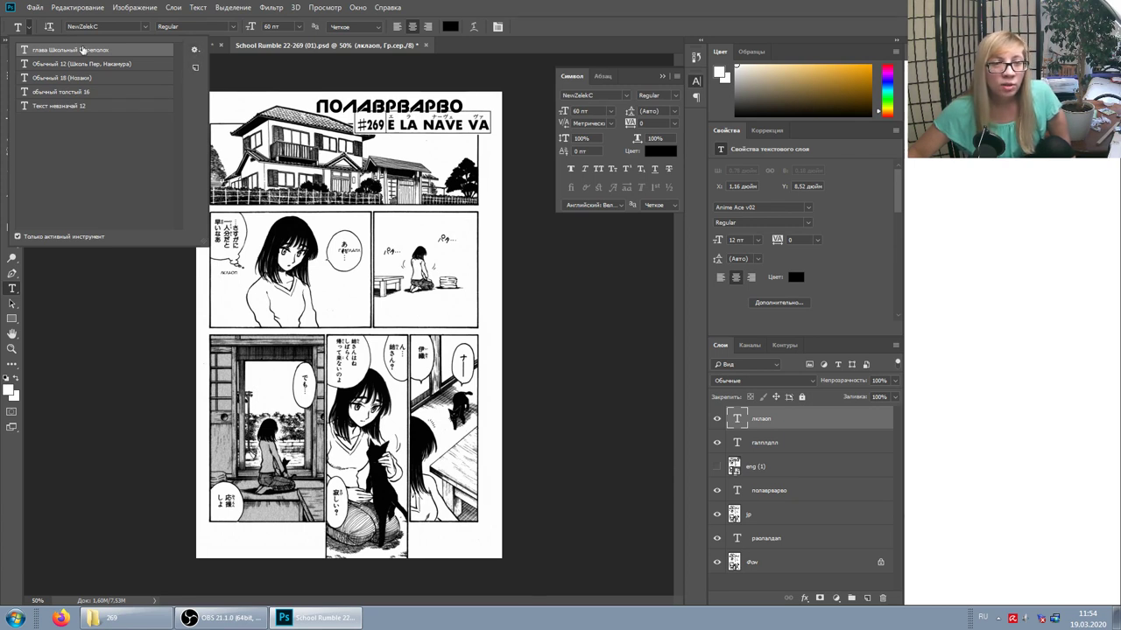
# Delete the глава Школьный Переполох preset from the type tool preset list.
pyautogui.rightClick(114, 50)
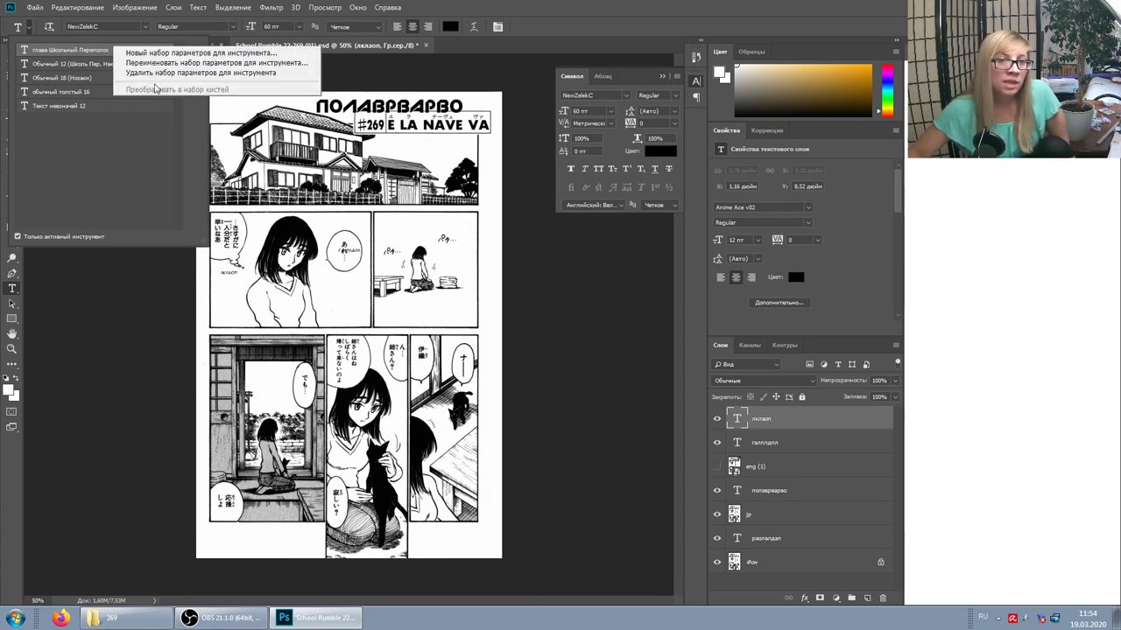
pyautogui.click(151, 76)
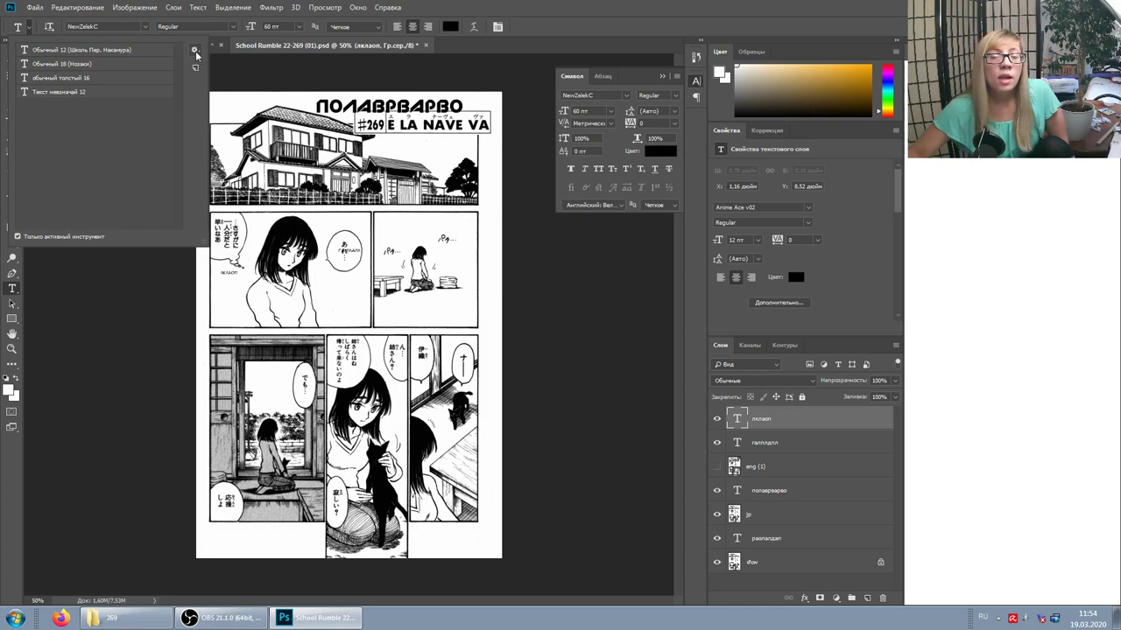
pyautogui.click(195, 50)
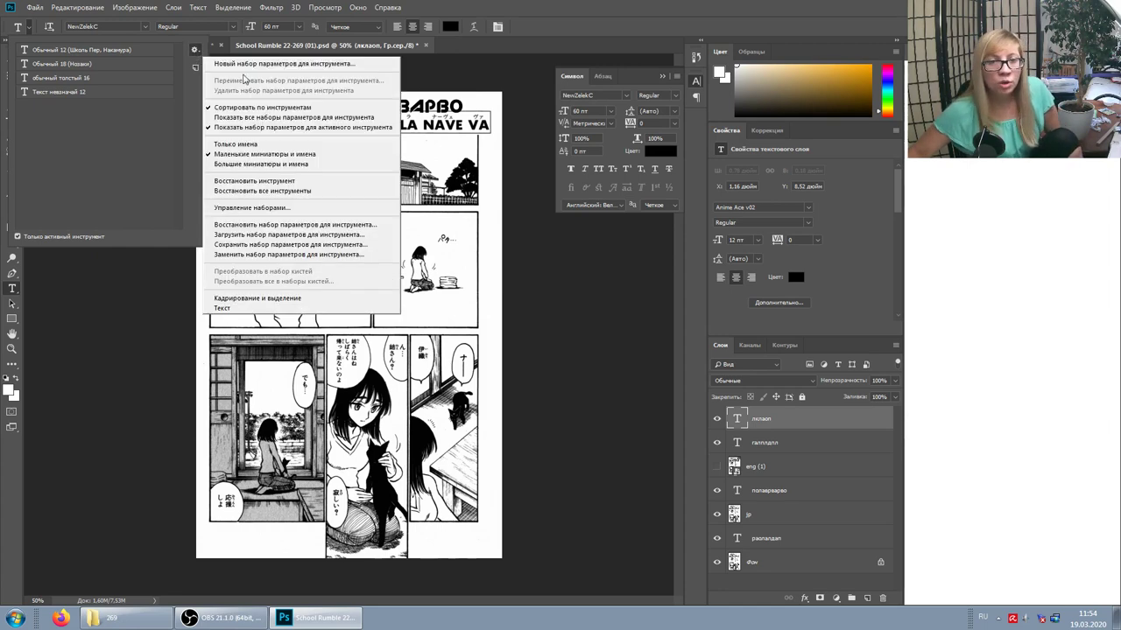
pyautogui.click(249, 208)
# Remove the four remaining custom text presets in the Preset Manager, then close the #269 page.
pyautogui.click(408, 270)
pyautogui.keyDown('shift'); pyautogui.click(393, 312); pyautogui.keyUp('shift')
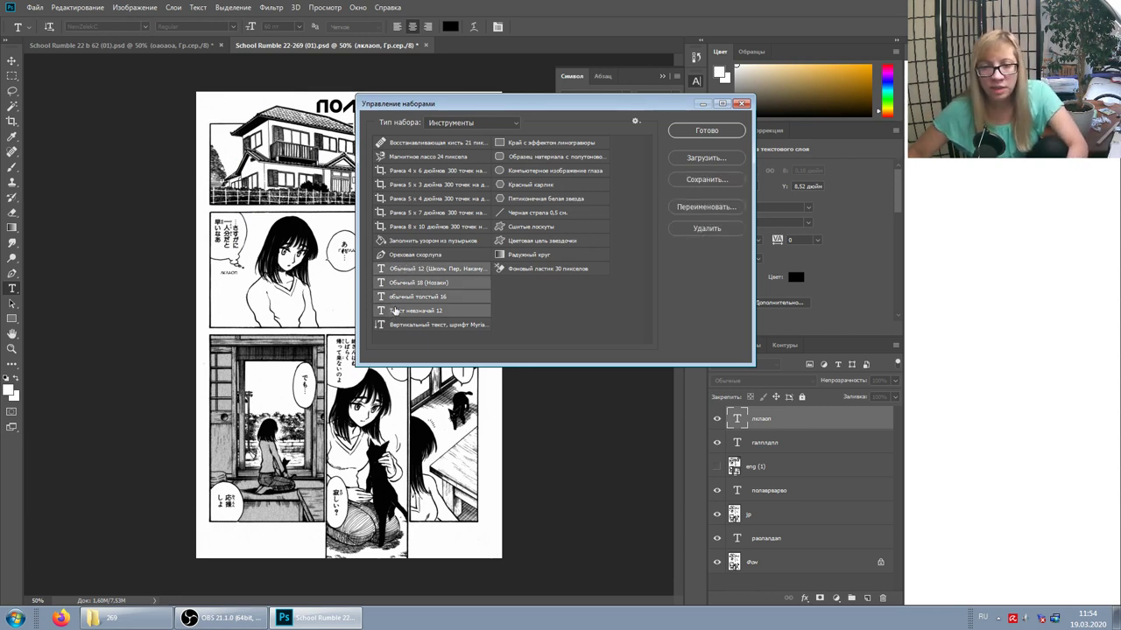
pyautogui.click(703, 229)
pyautogui.click(513, 230)
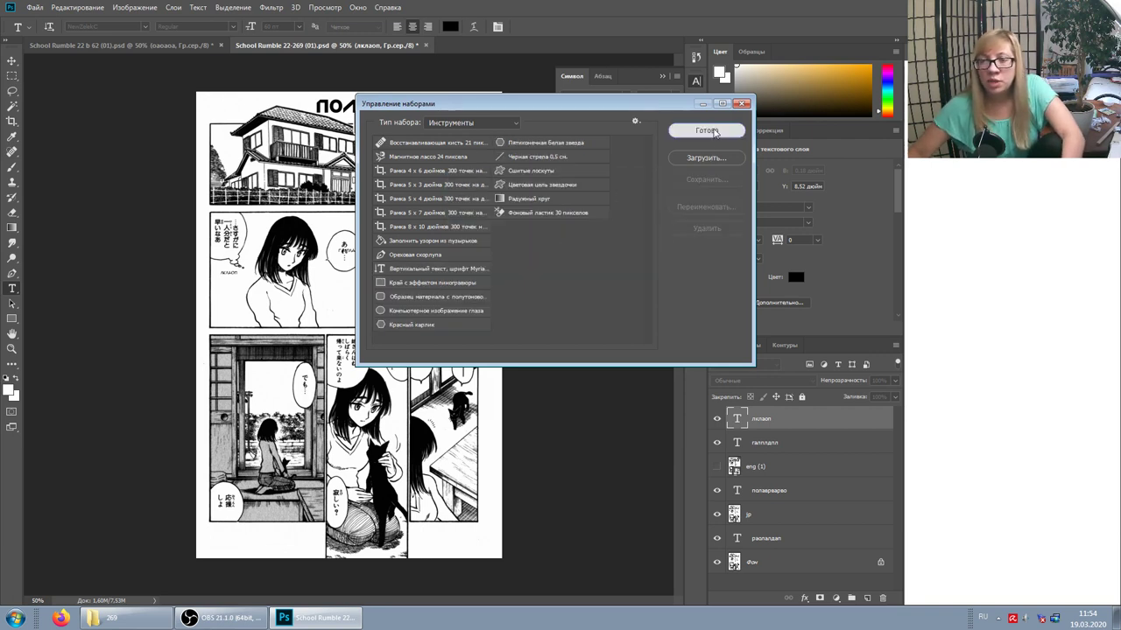
pyautogui.click(707, 131)
pyautogui.click(426, 45)
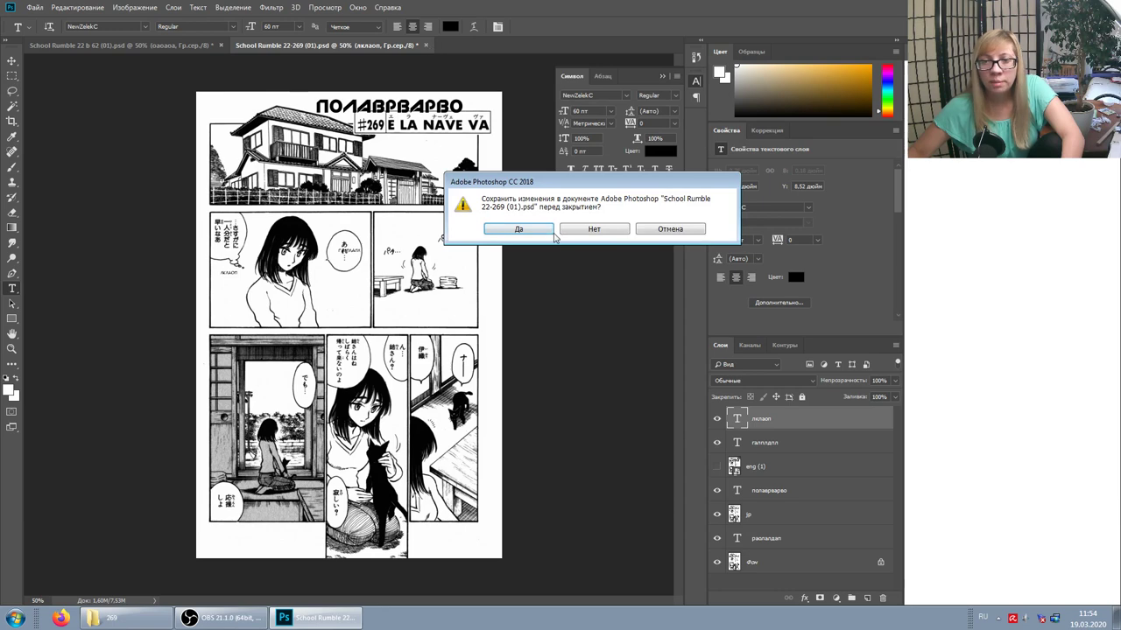
# Close both manga pages (#269 and 22 b 62) without saving changes.
pyautogui.click(595, 231)
pyautogui.click(219, 46)
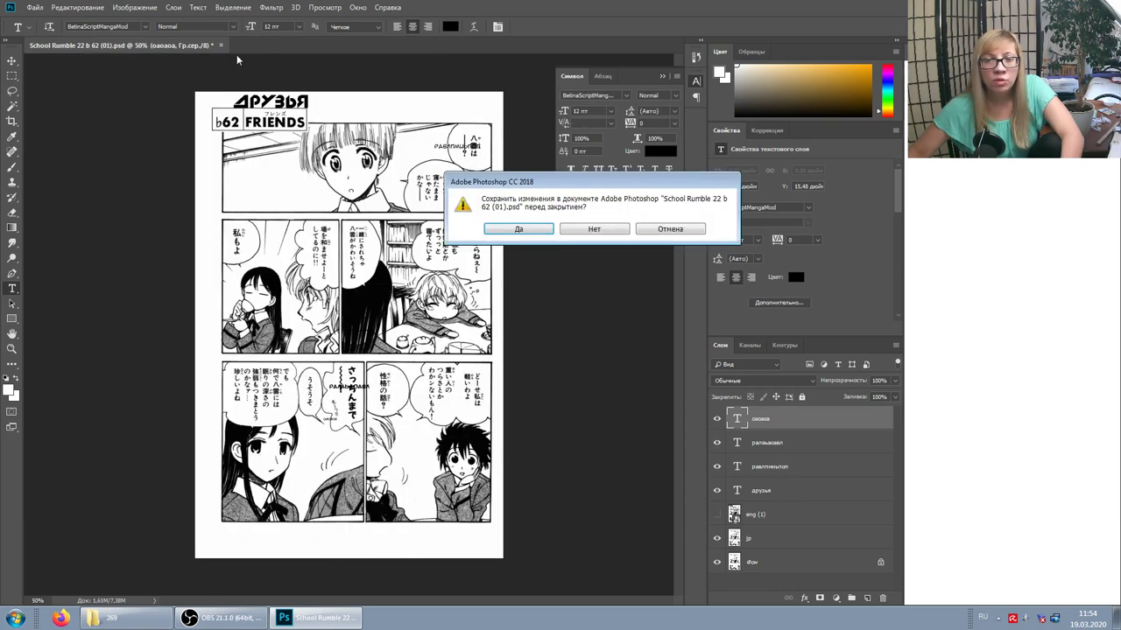
pyautogui.click(595, 230)
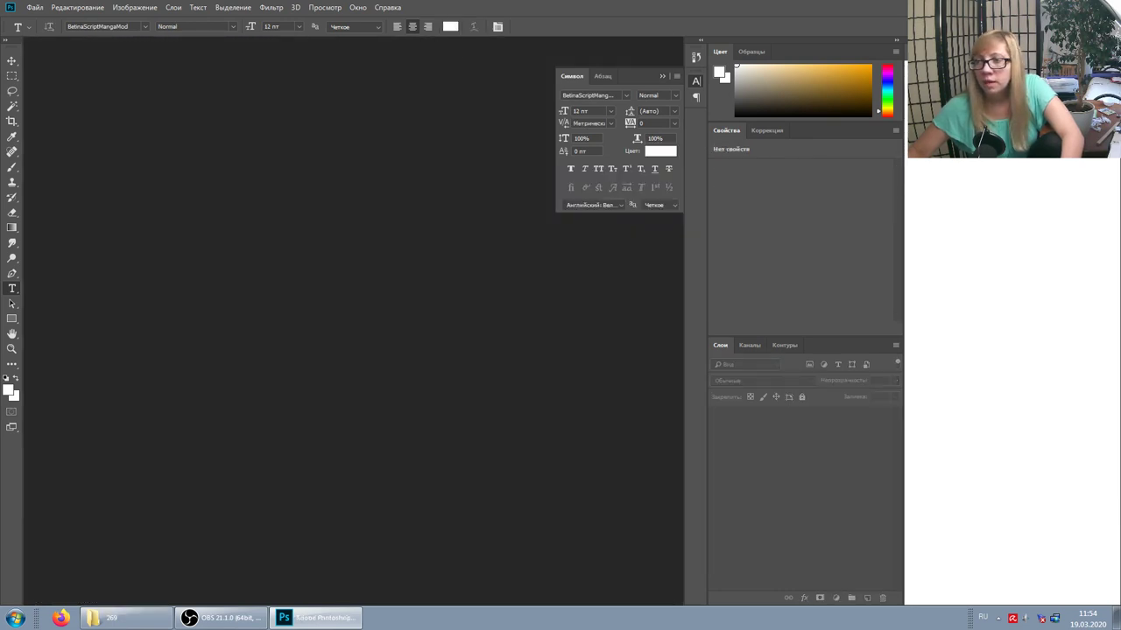
# Confirm the Tool Preset picker holds no type presets, then quit Photoshop CC 2018.
pyautogui.click(28, 28)
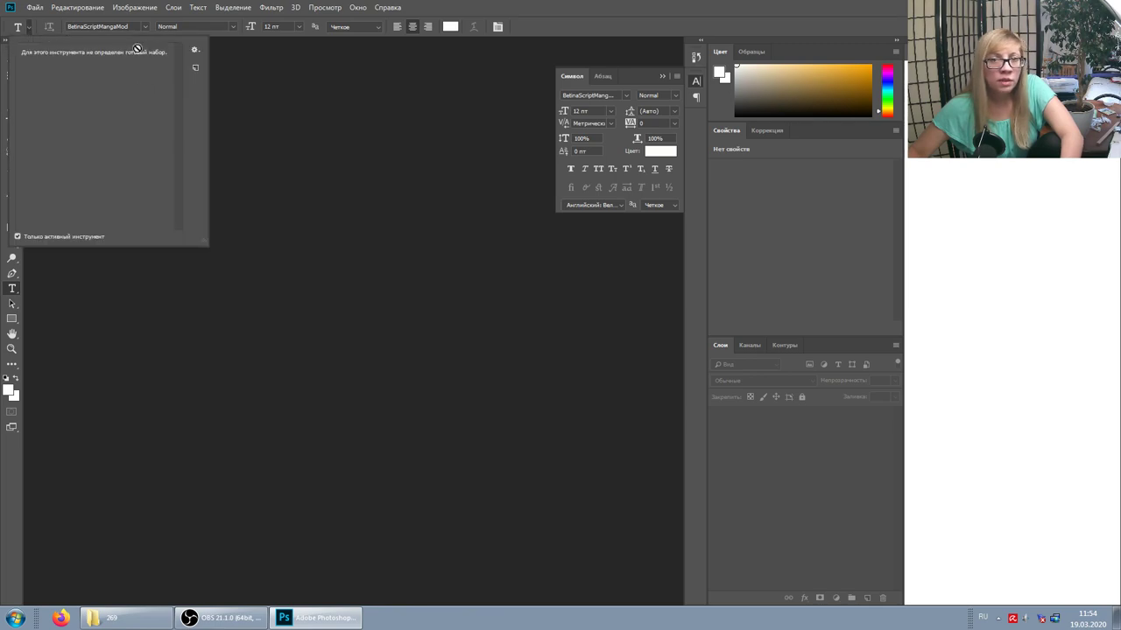
pyautogui.press('Escape')
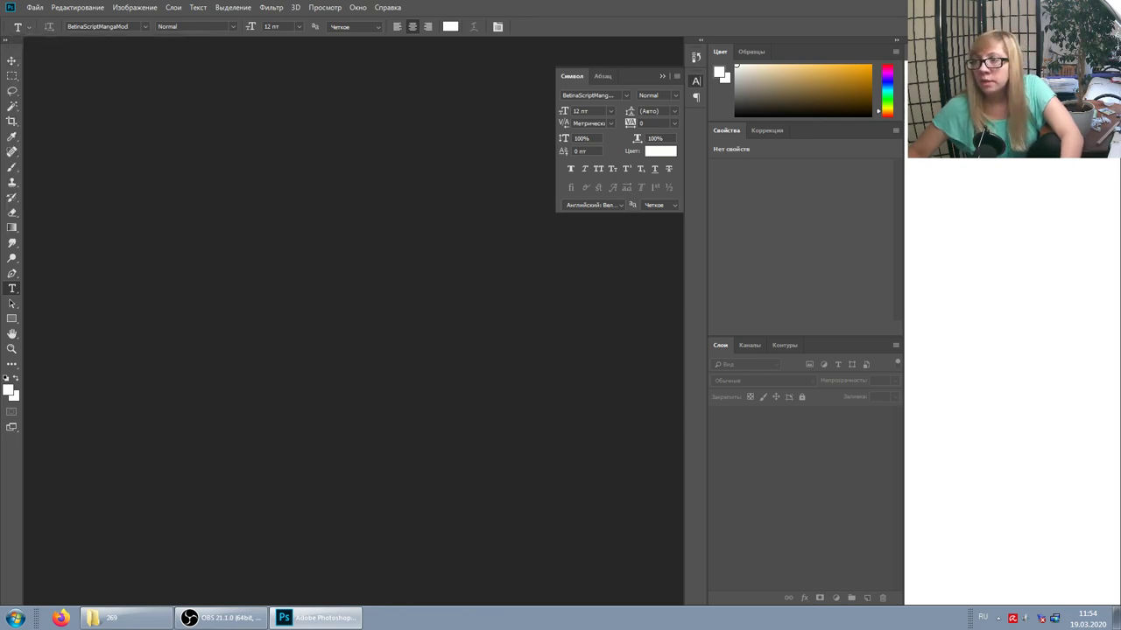
pyautogui.hotkey('ctrl', 'q')
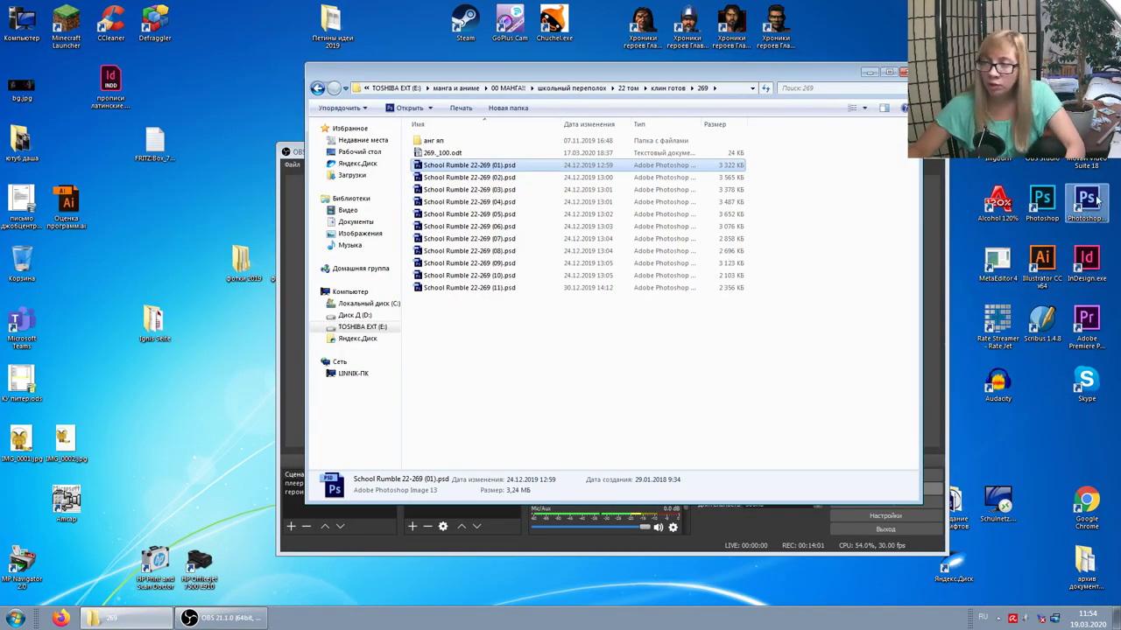
# Launch Photoshop CS6 from its desktop shortcut.
pyautogui.click(1086, 203)
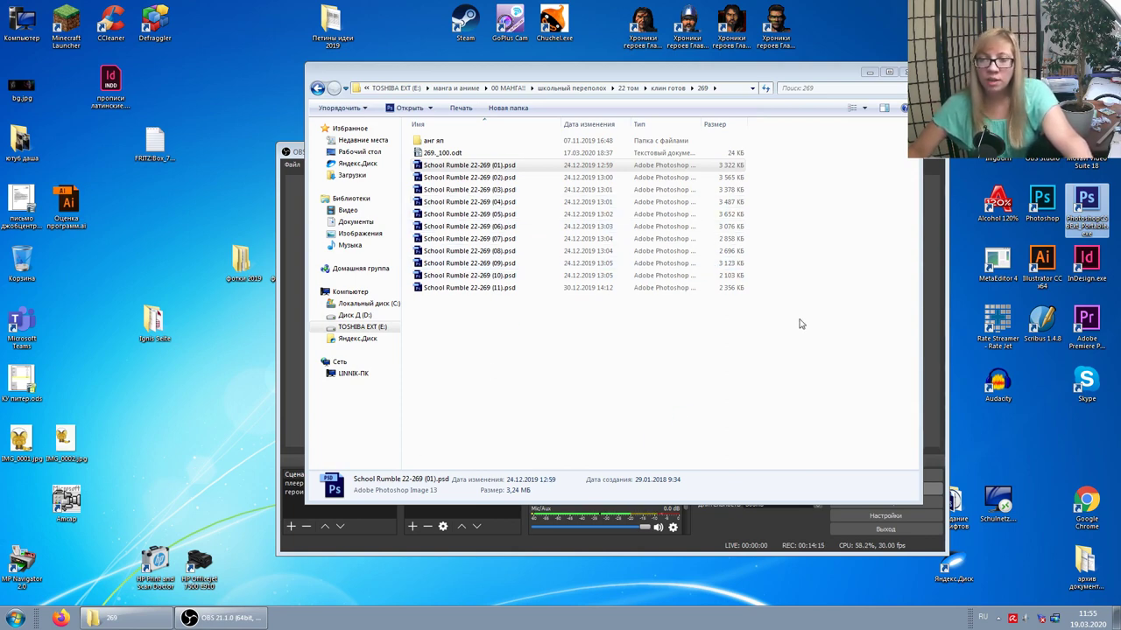
pyautogui.click(933, 194)
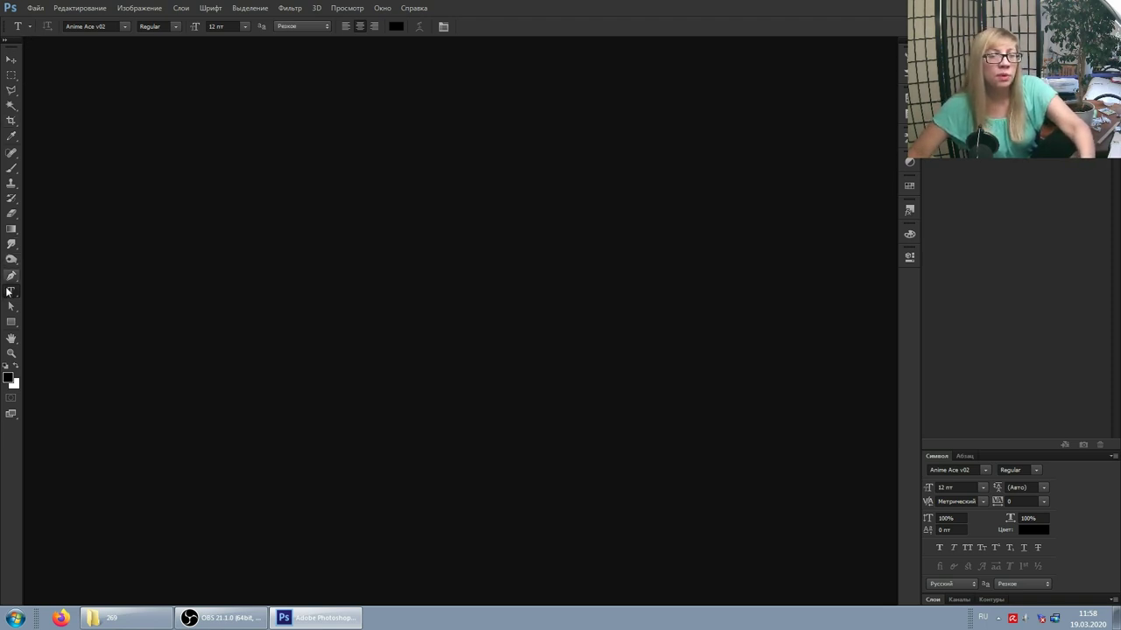
# In CS6's Preset Manager, select the whole run of text tool presets and start saving them as a set.
pyautogui.click(29, 29)
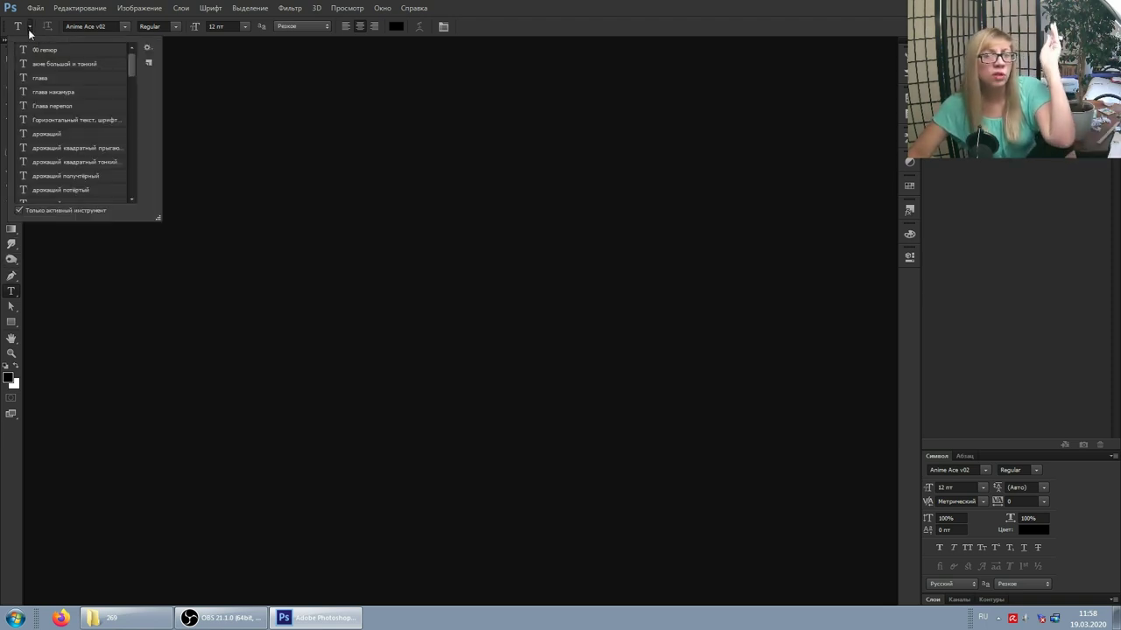
pyautogui.click(148, 49)
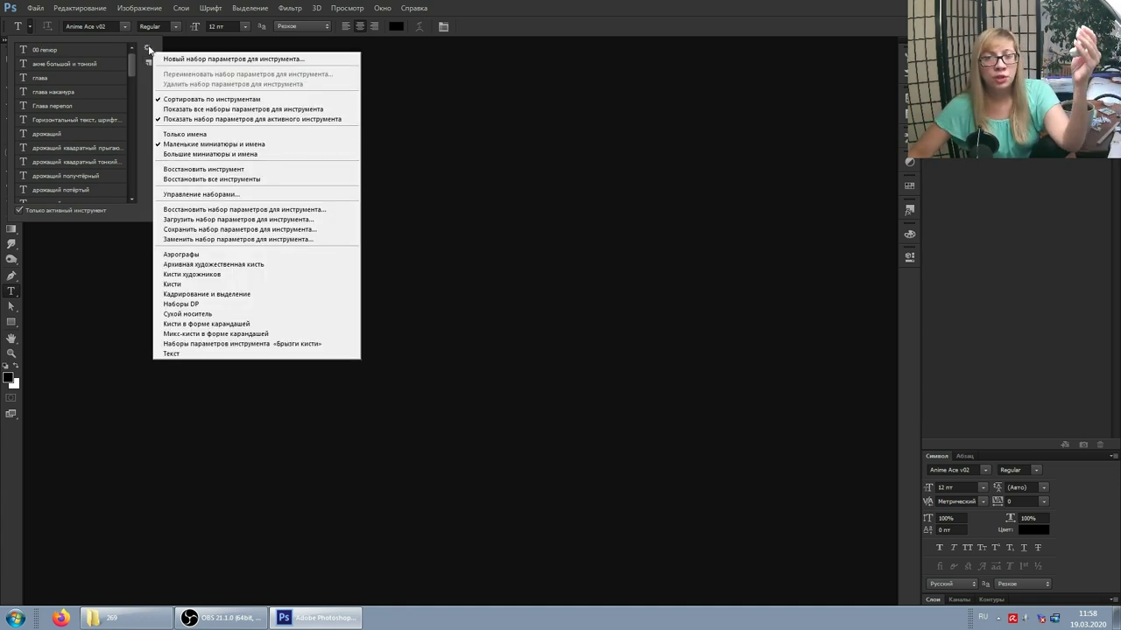
pyautogui.click(209, 194)
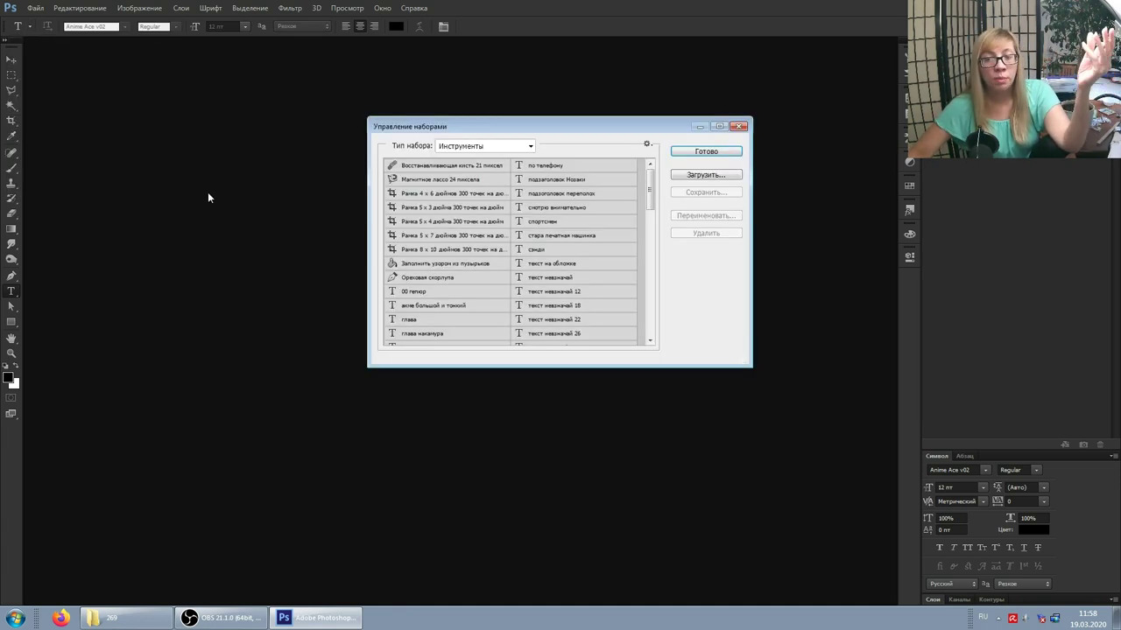
pyautogui.click(450, 292)
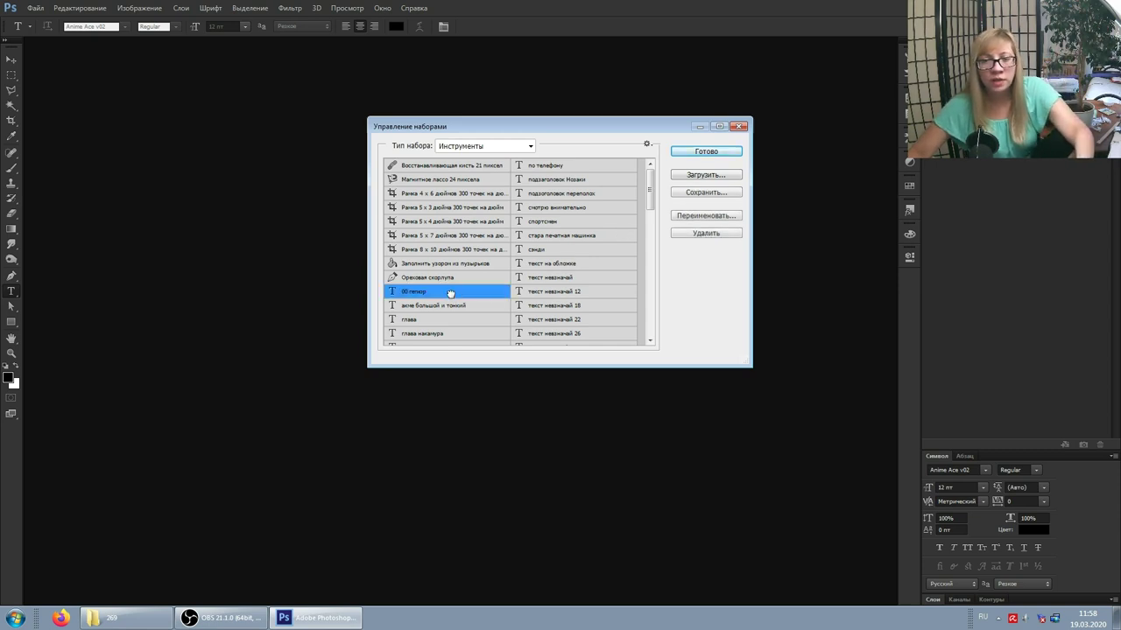
pyautogui.scroll(-2, 606, 192)
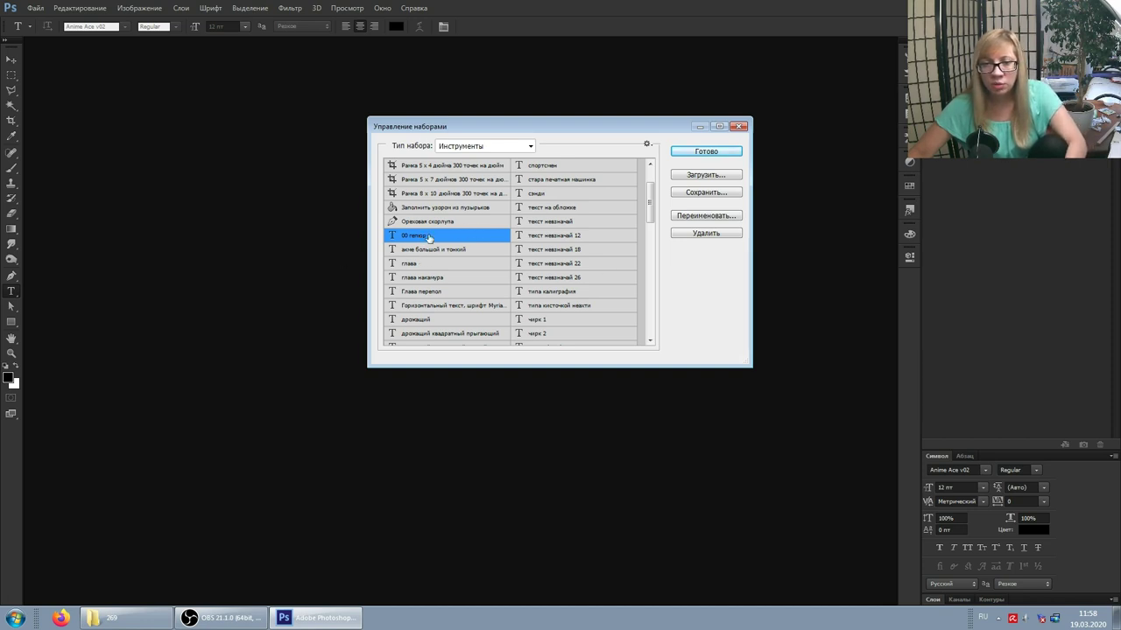
pyautogui.scroll(-3, 540, 263)
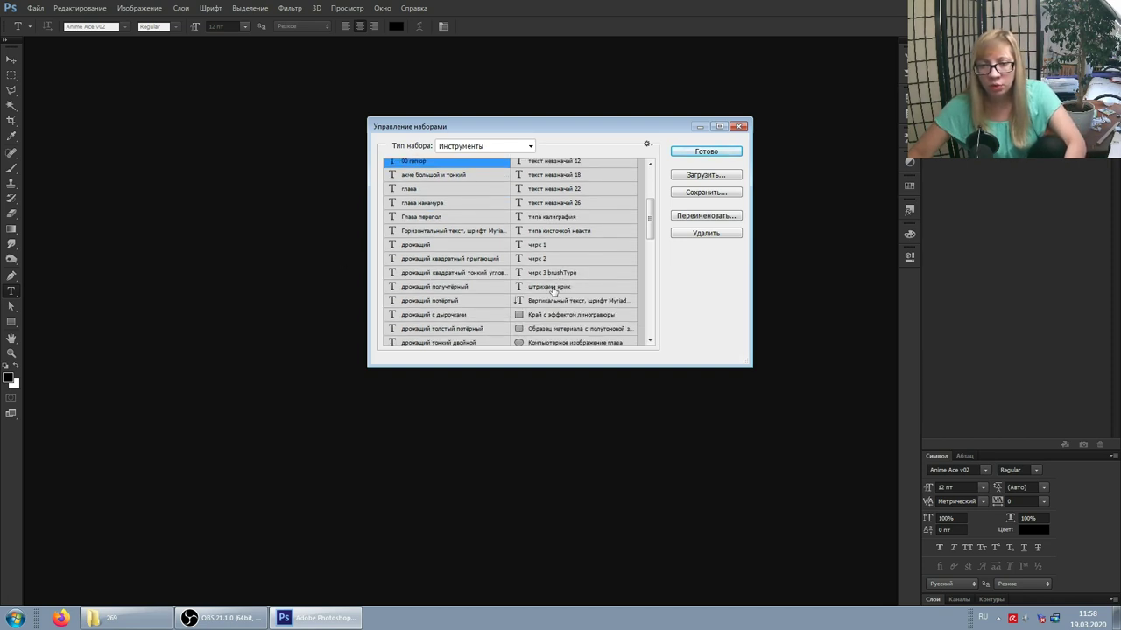
pyautogui.keyDown('shift'); pyautogui.click(553, 289); pyautogui.keyUp('shift')
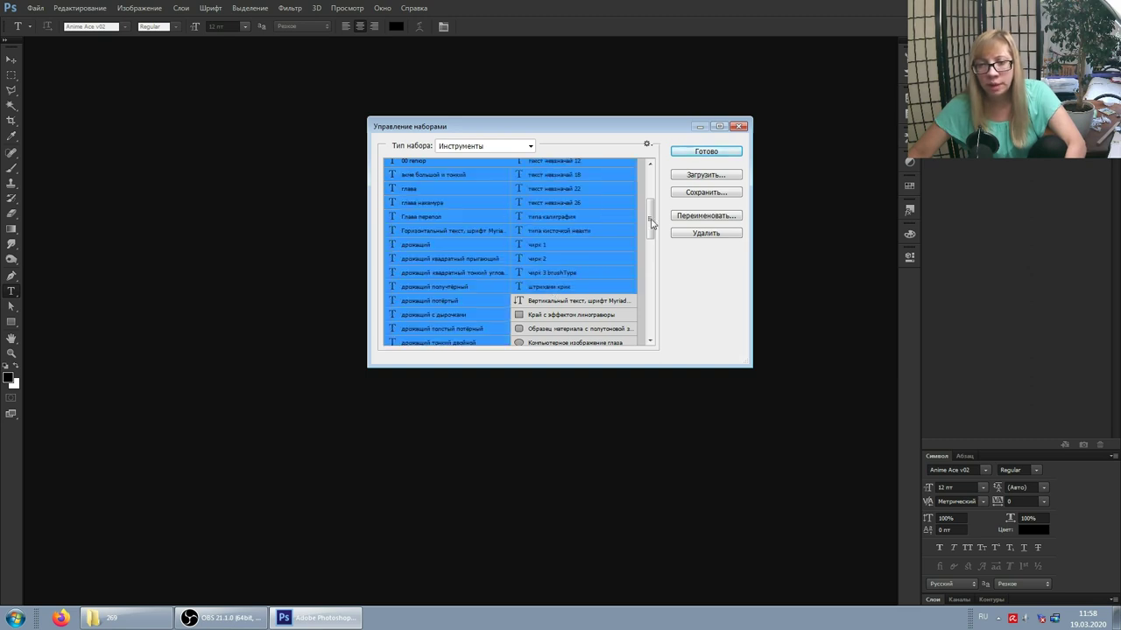
pyautogui.click(697, 194)
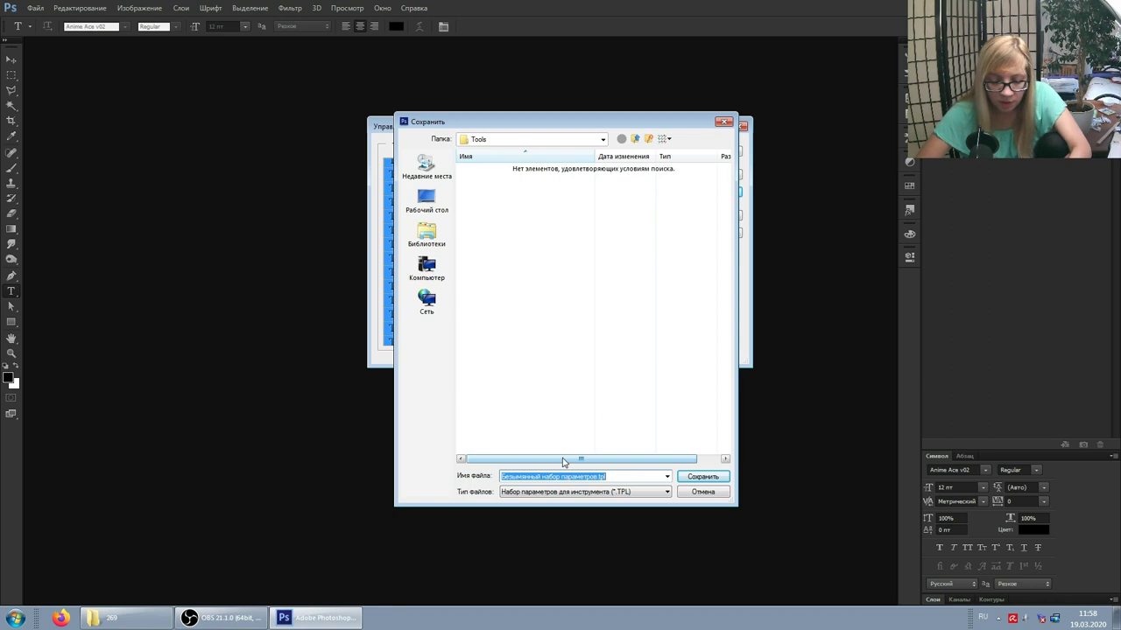
# Save the selected presets as 'Набор инструментов текст 19-03-2020.tpl'.
pyautogui.write('T')
pyautogui.write('Набор инструментов текст')
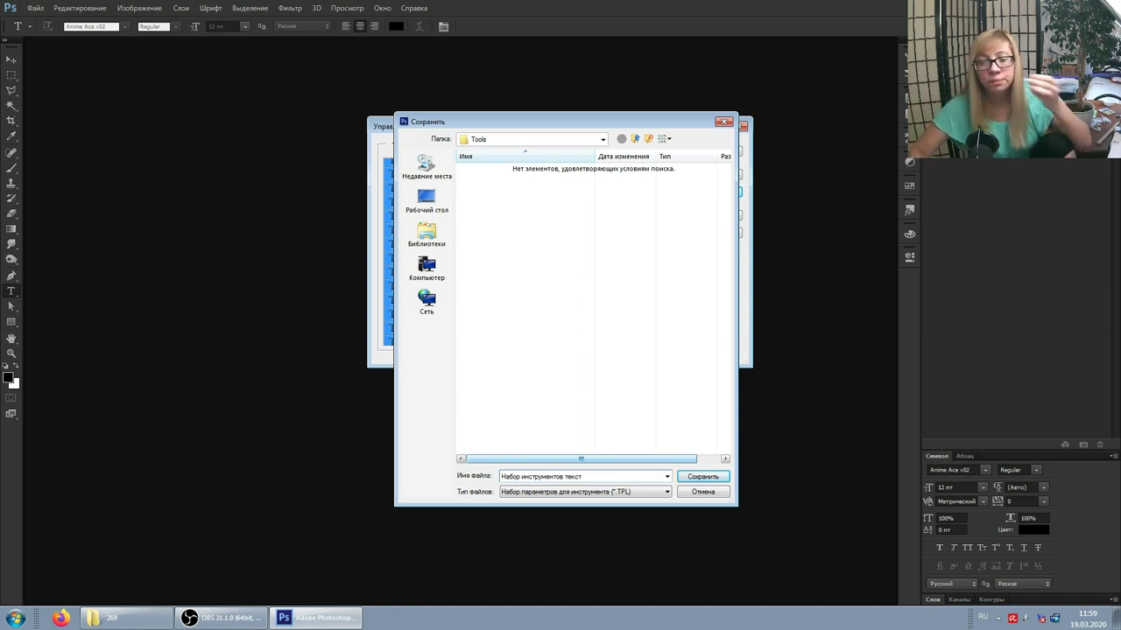
pyautogui.write('19-03-2020')
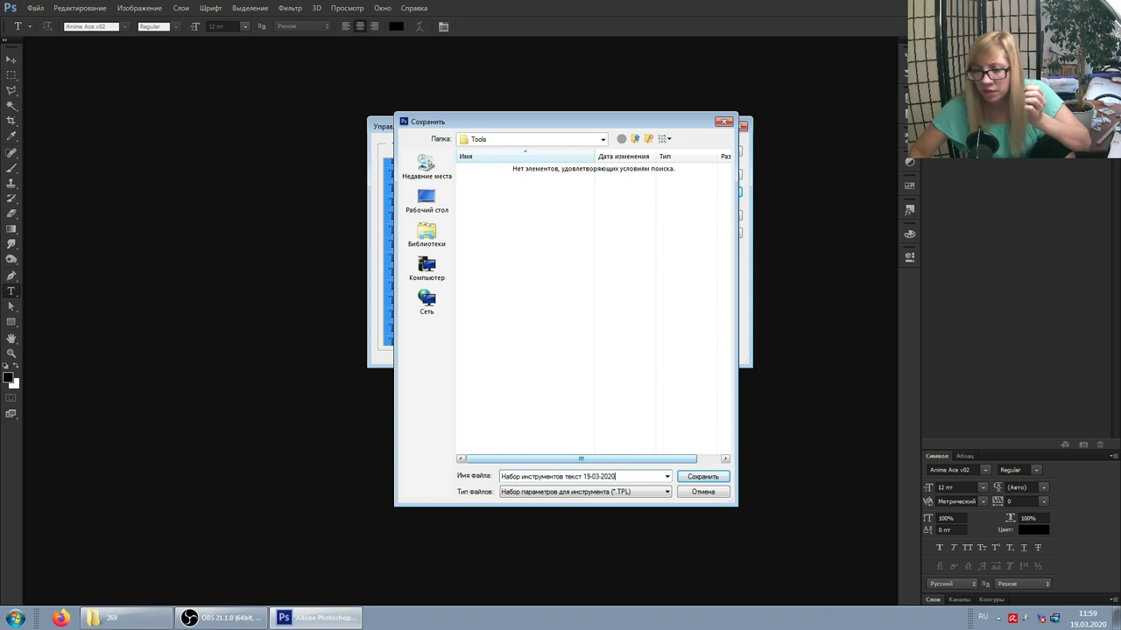
pyautogui.press('Return')
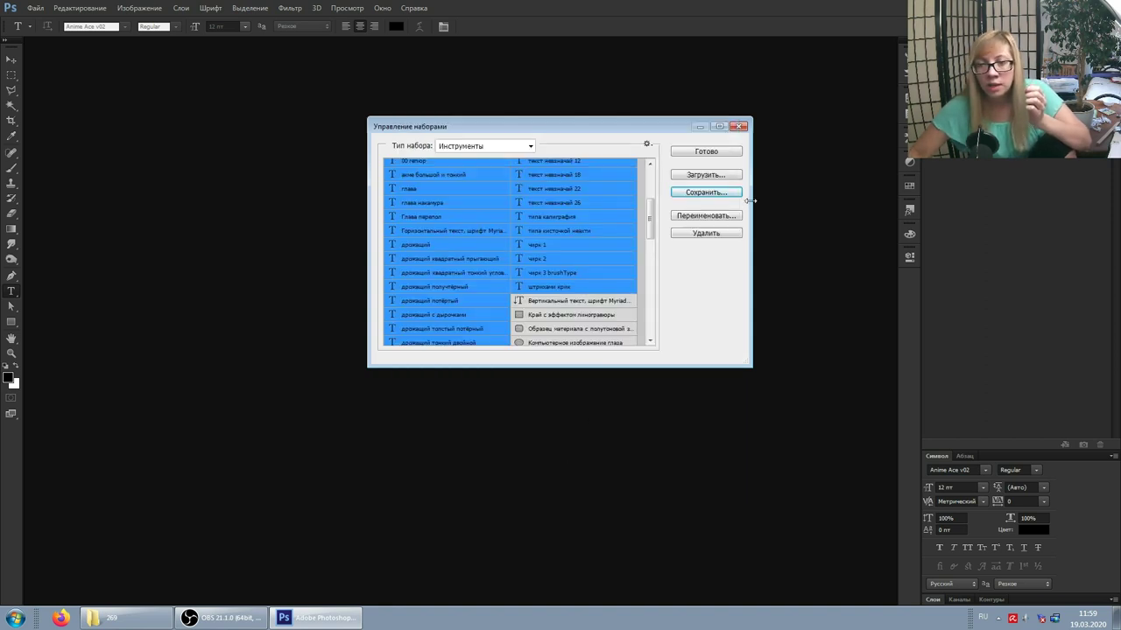
# Verify the .tpl file exists, then bring the desktop's PhotoshopCS6 folder to the front.
pyautogui.click(725, 196)
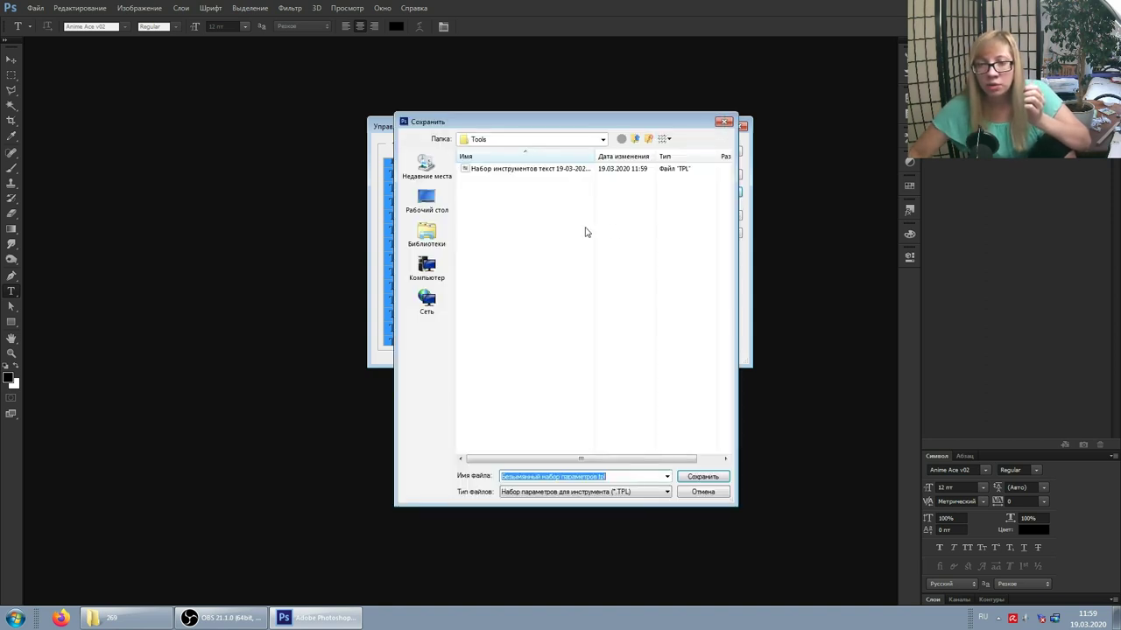
pyautogui.click(517, 170)
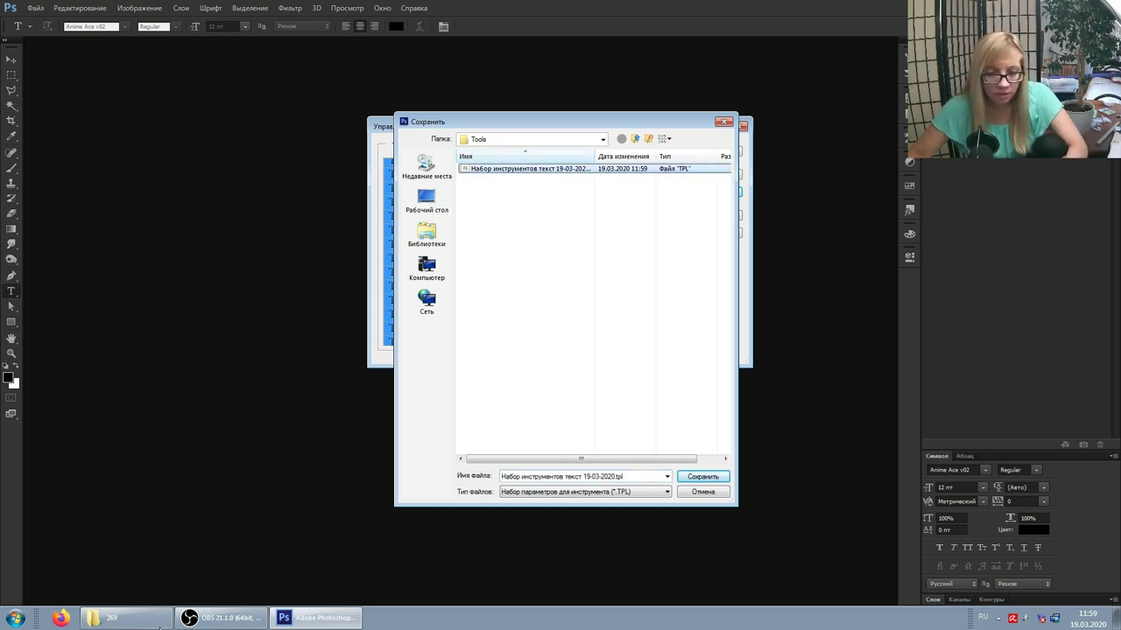
pyautogui.click(1115, 618)
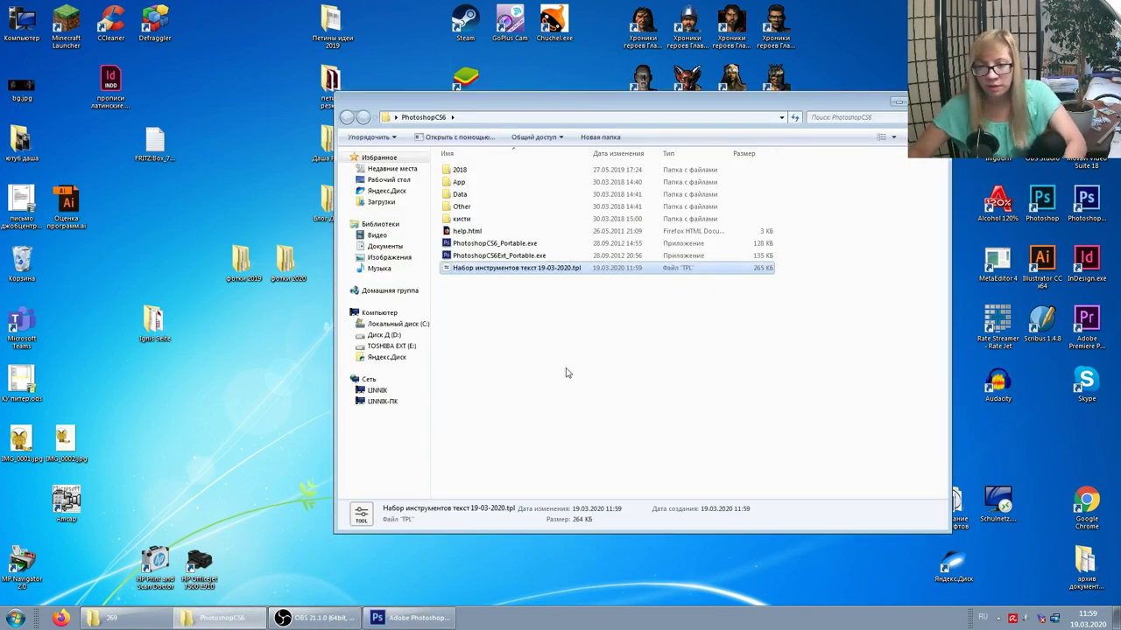
# Cancel CS6's save dialog, close its Preset Manager, and launch Photoshop CC 2018.
pyautogui.click(412, 618)
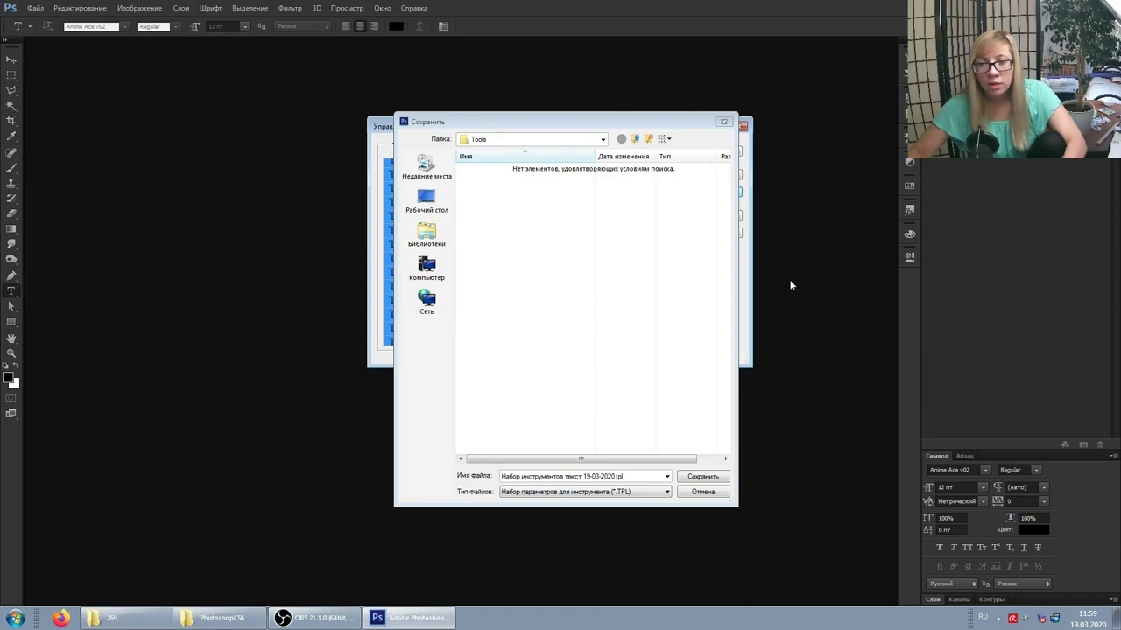
pyautogui.click(724, 495)
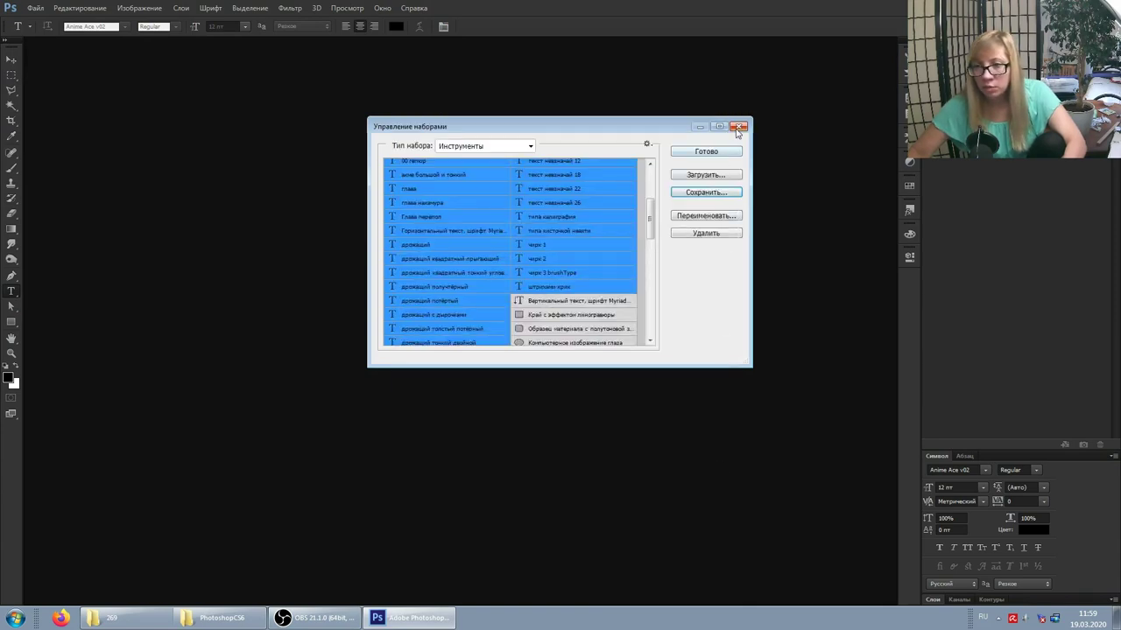
pyautogui.click(738, 128)
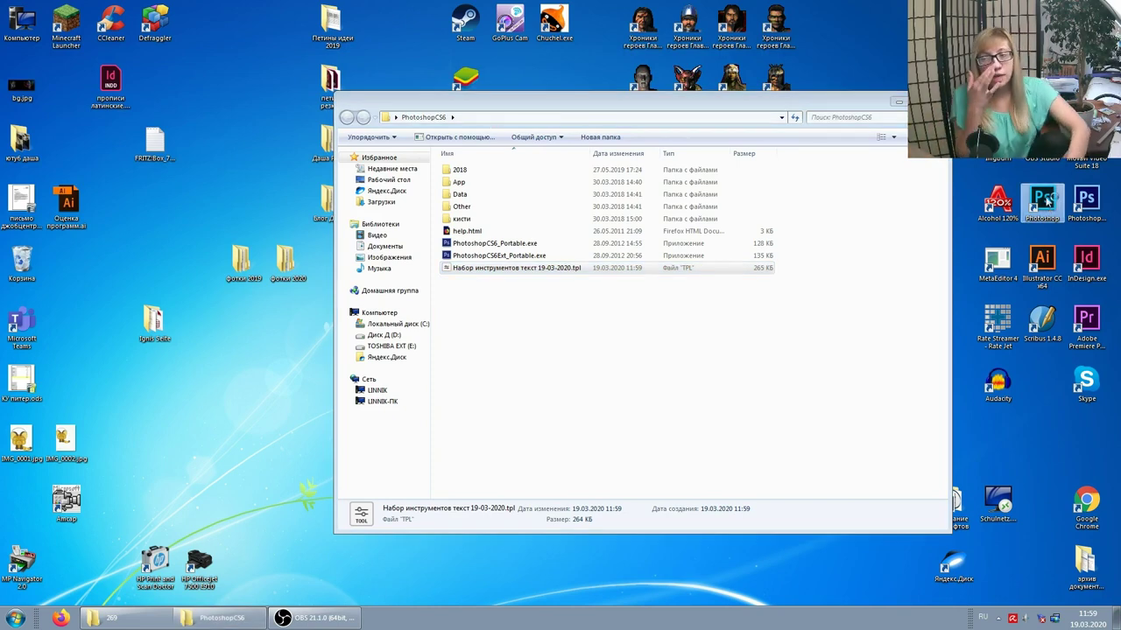
pyautogui.doubleClick(1047, 201)
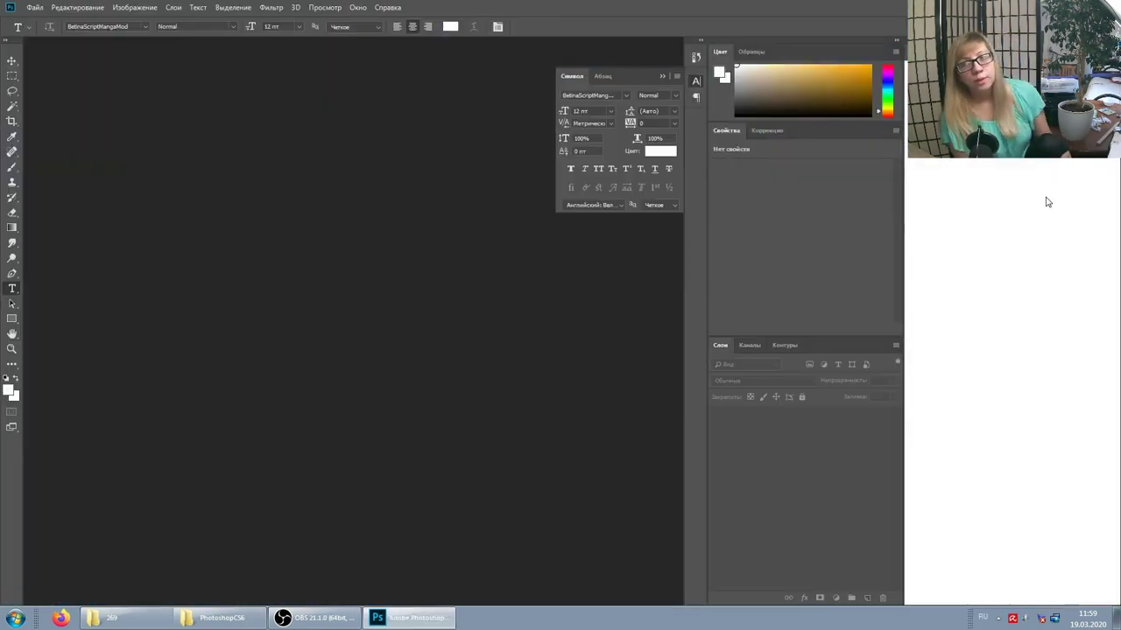
# Delete the old 'глава накамура' preset from the Tool Preset picker.
pyautogui.click(27, 28)
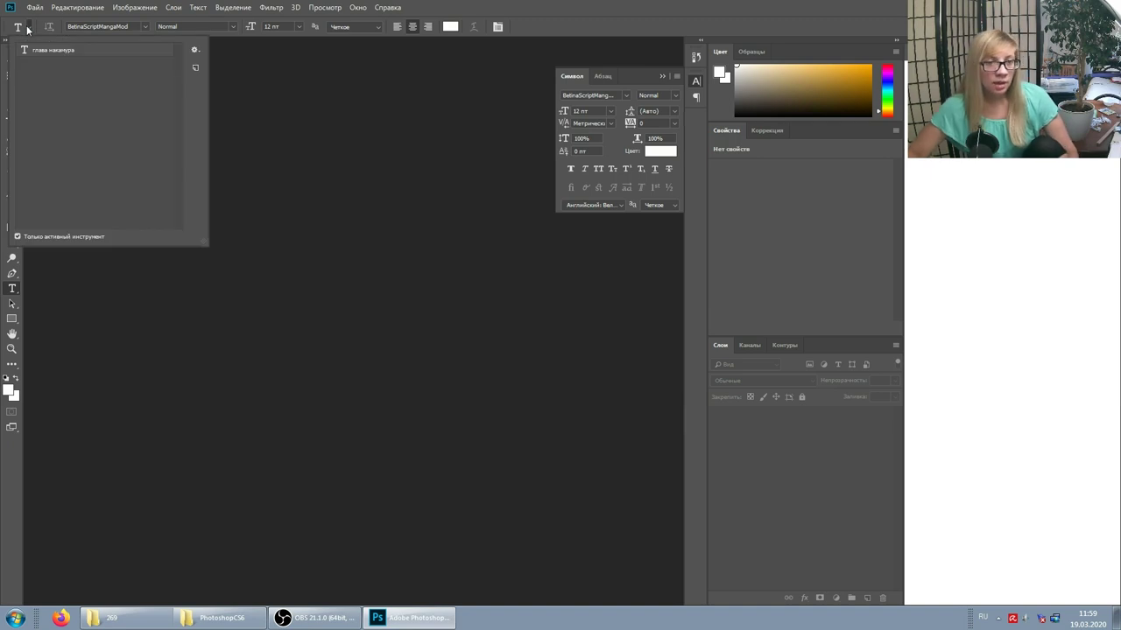
pyautogui.click(131, 52)
pyautogui.rightClick(132, 52)
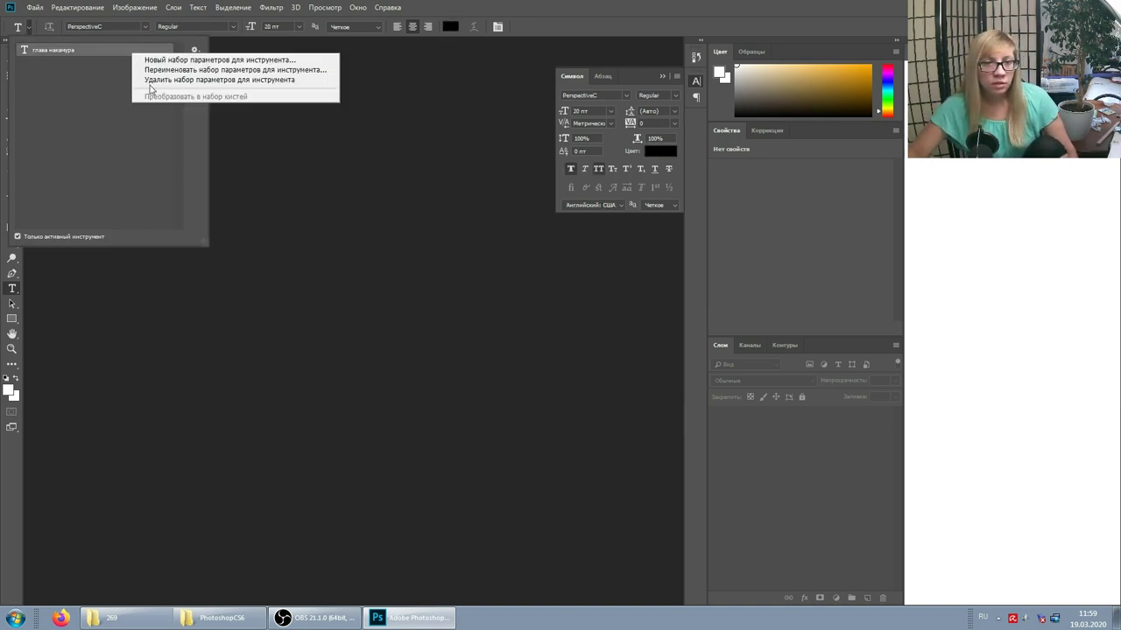
pyautogui.click(153, 80)
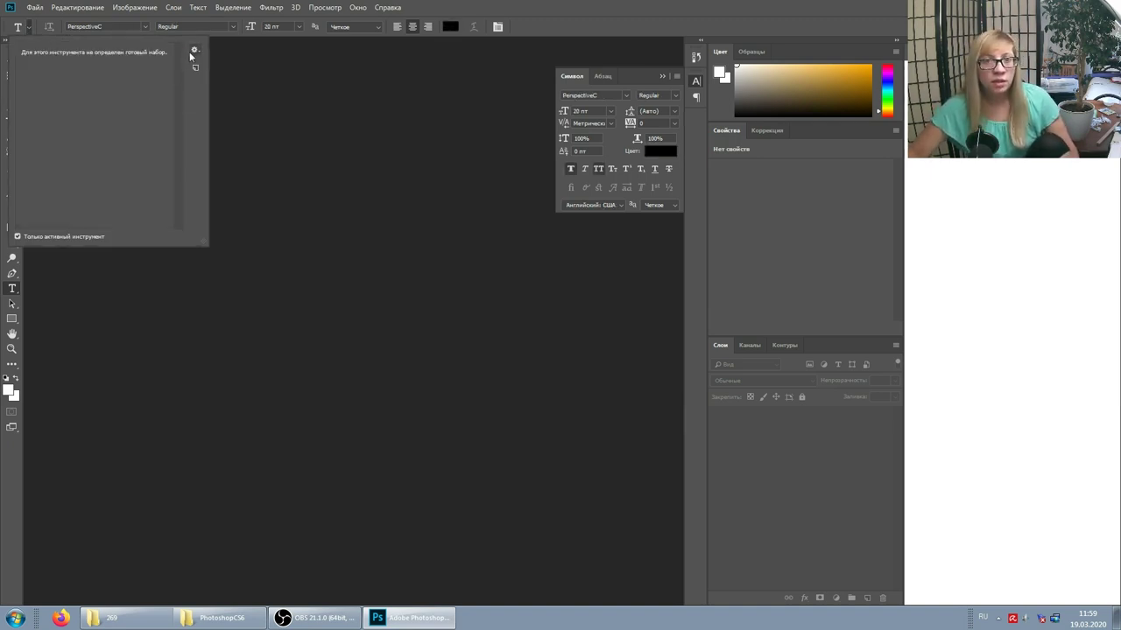
# Load 'Набор инструментов текст 19-03-2020.tpl' through the Preset Manager and check the added text presets.
pyautogui.click(194, 51)
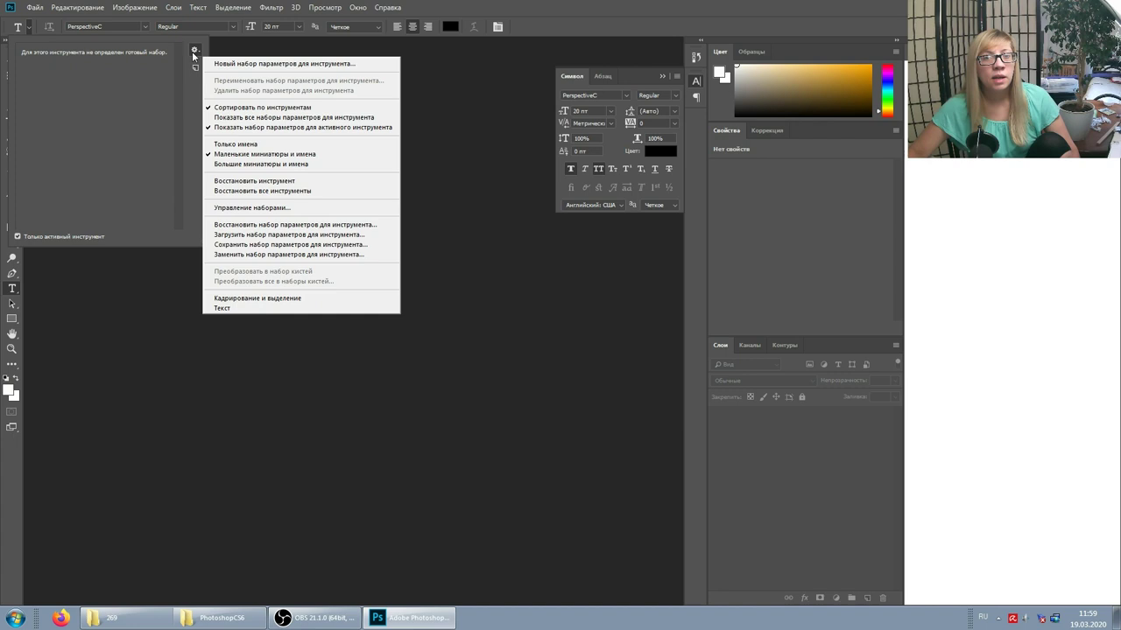
pyautogui.click(235, 209)
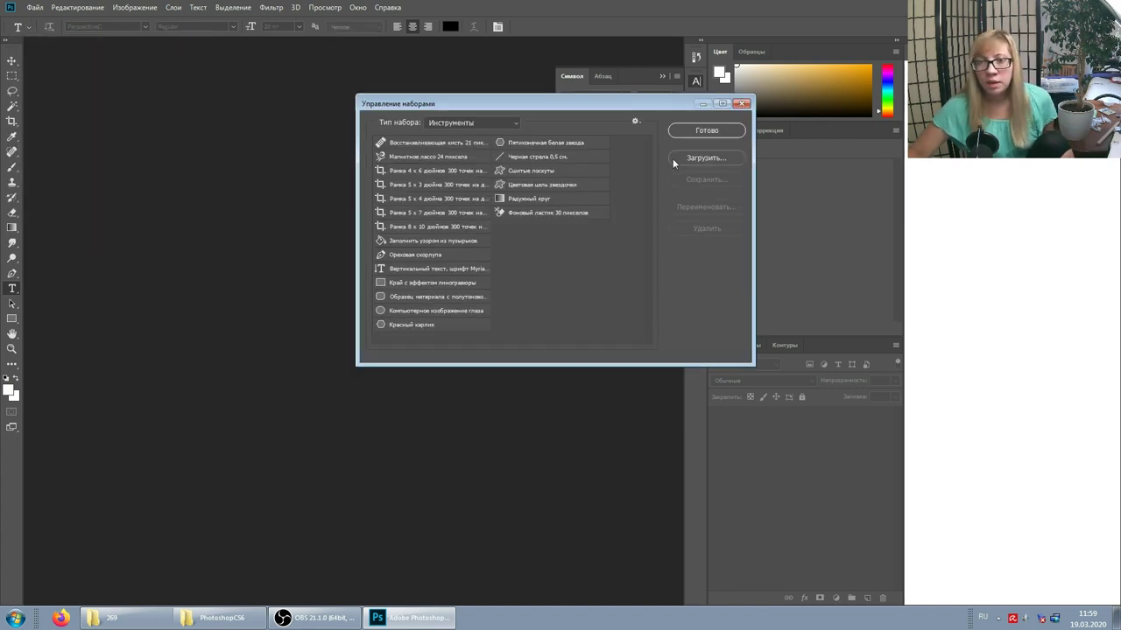
pyautogui.click(681, 161)
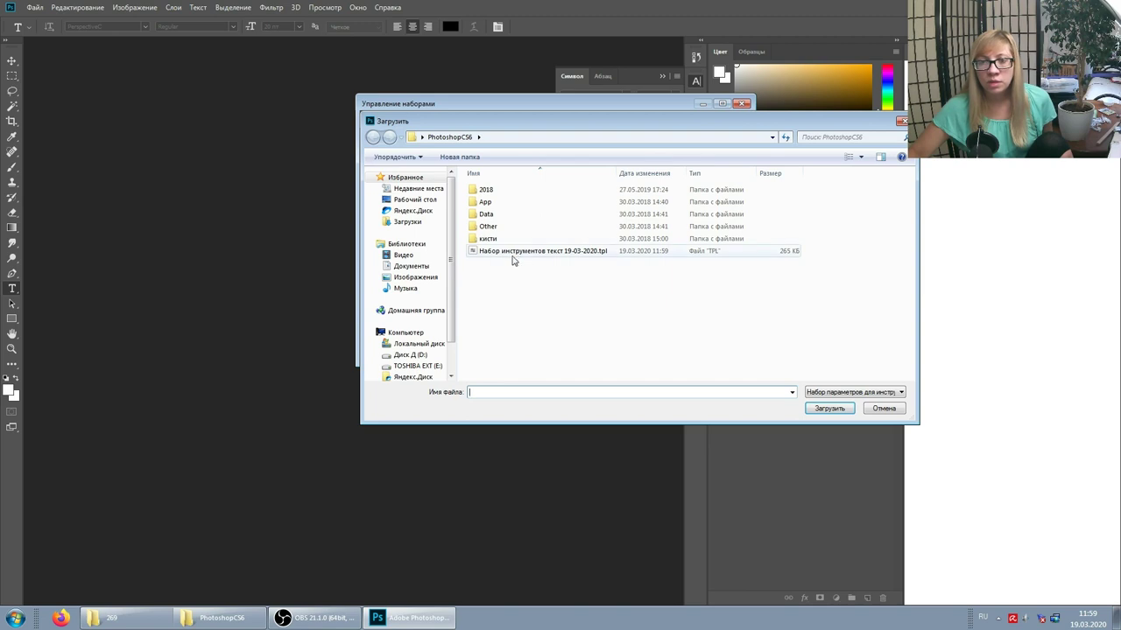
pyautogui.click(512, 252)
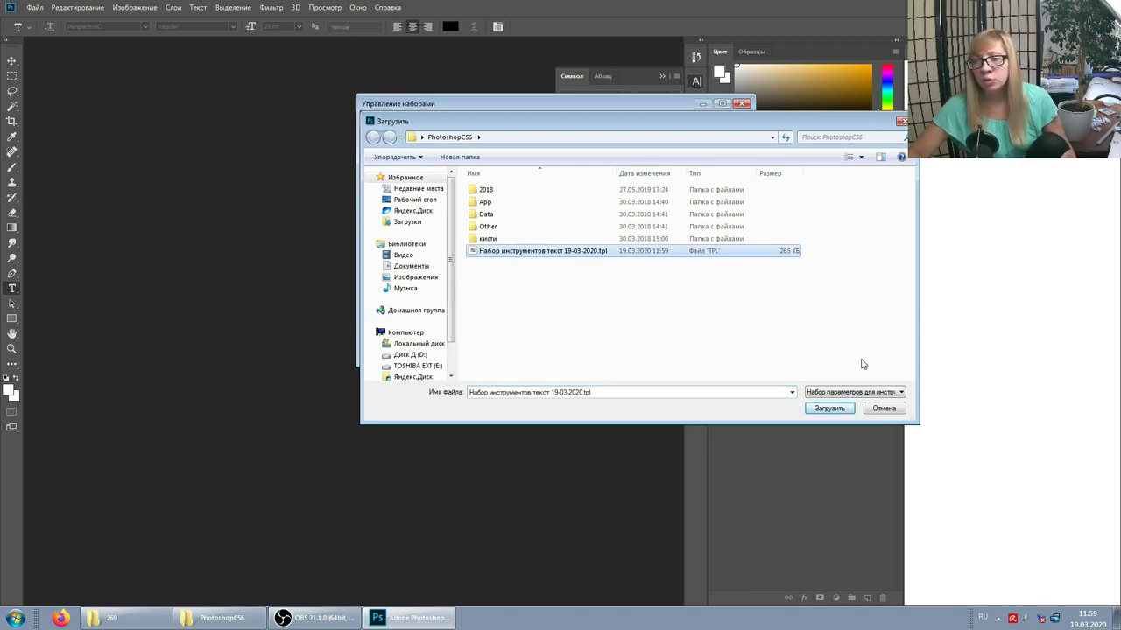
pyautogui.click(830, 409)
pyautogui.scroll(-5, 517, 229)
pyautogui.scroll(-5, 470, 228)
pyautogui.scroll(-5, 448, 219)
pyautogui.scroll(-5, 431, 201)
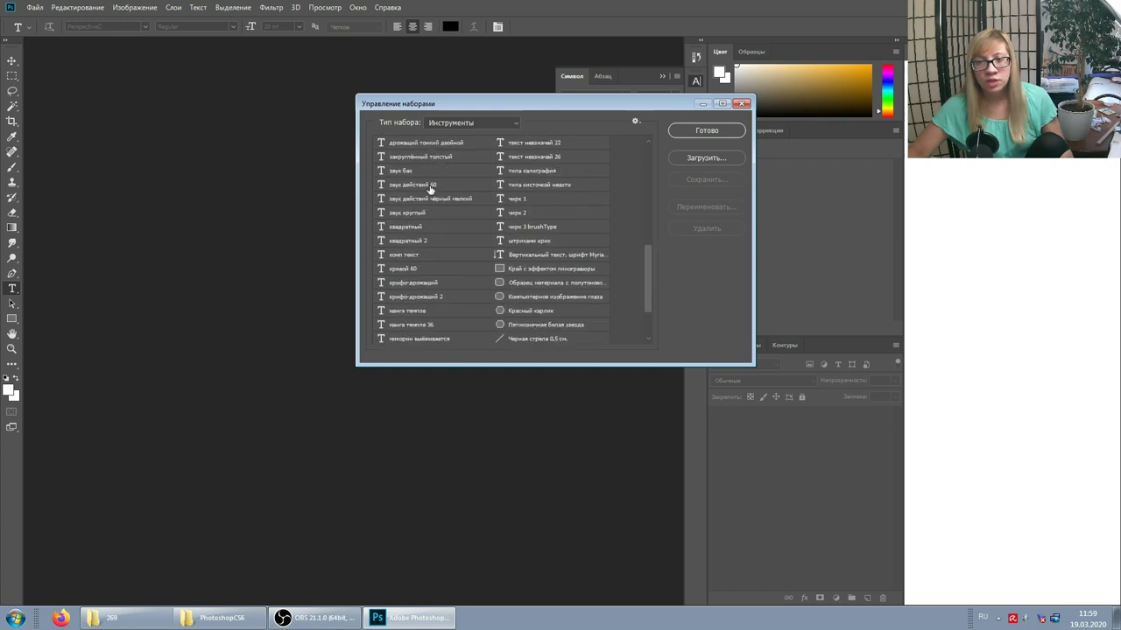
pyautogui.scroll(-3, 431, 187)
pyautogui.scroll(-2, 430, 205)
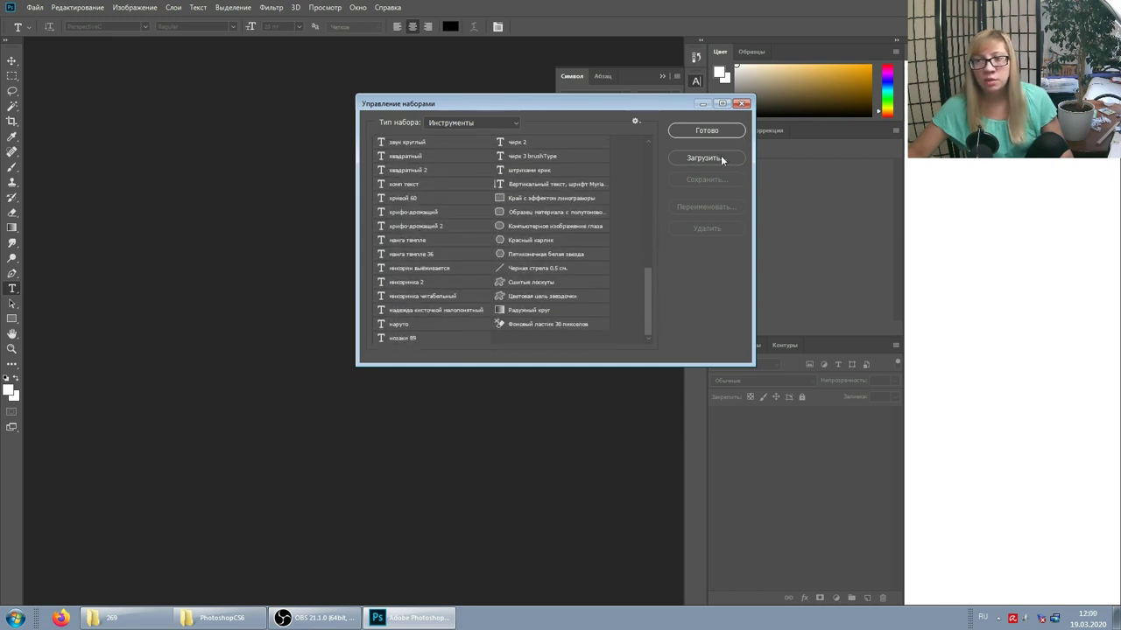
pyautogui.click(742, 105)
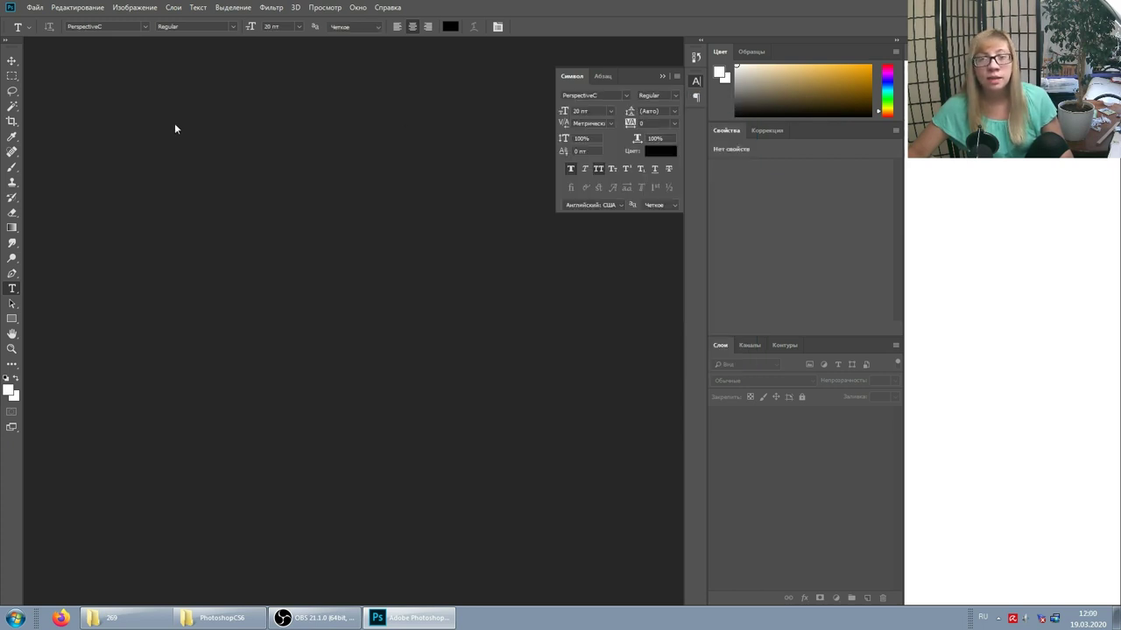
pyautogui.click(28, 29)
pyautogui.moveTo(178, 65); pyautogui.dragTo(170, 265)
pyautogui.scroll(3, 70, 105)
pyautogui.scroll(3, 95, 95)
pyautogui.scroll(3, 96, 96)
pyautogui.scroll(3, 95, 96)
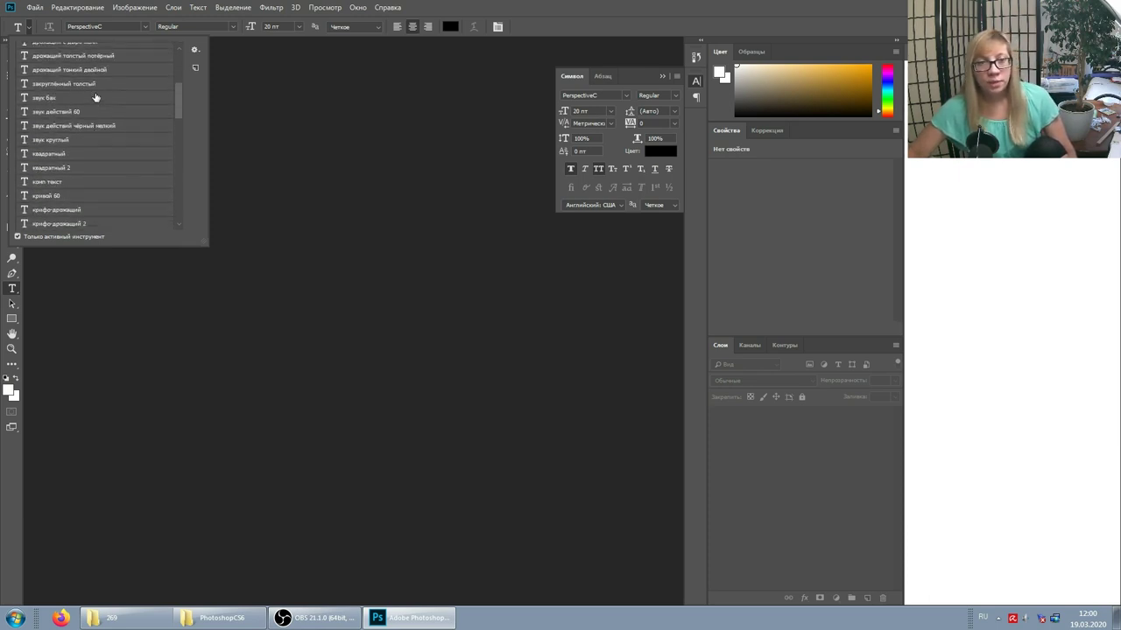
pyautogui.scroll(3, 95, 98)
pyautogui.scroll(3, 94, 101)
pyautogui.scroll(2, 93, 103)
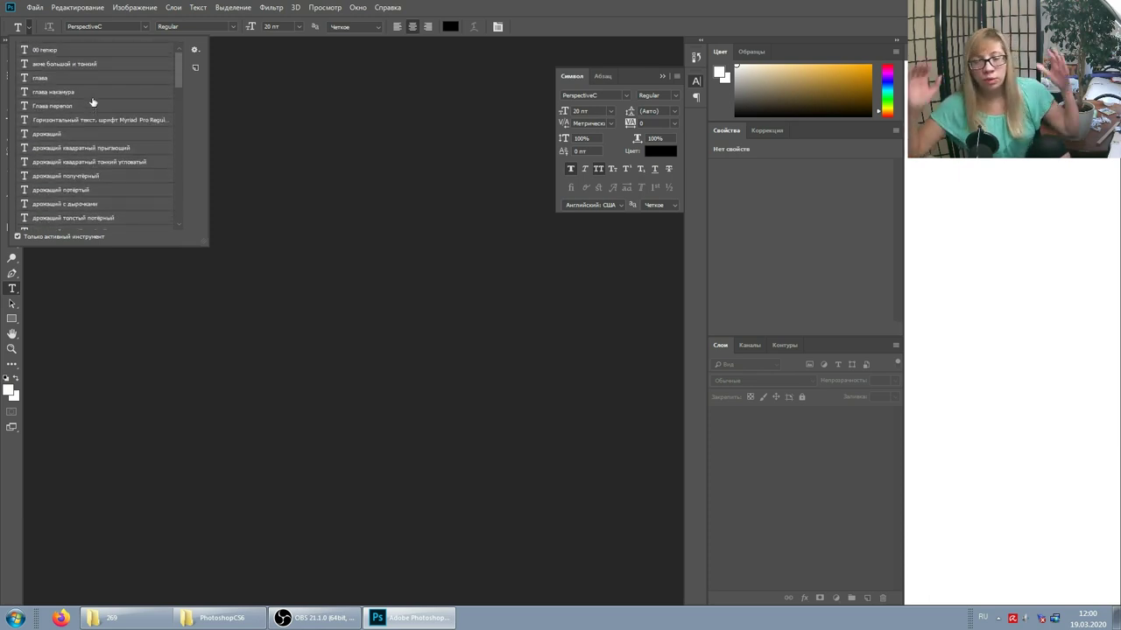
pyautogui.click(352, 204)
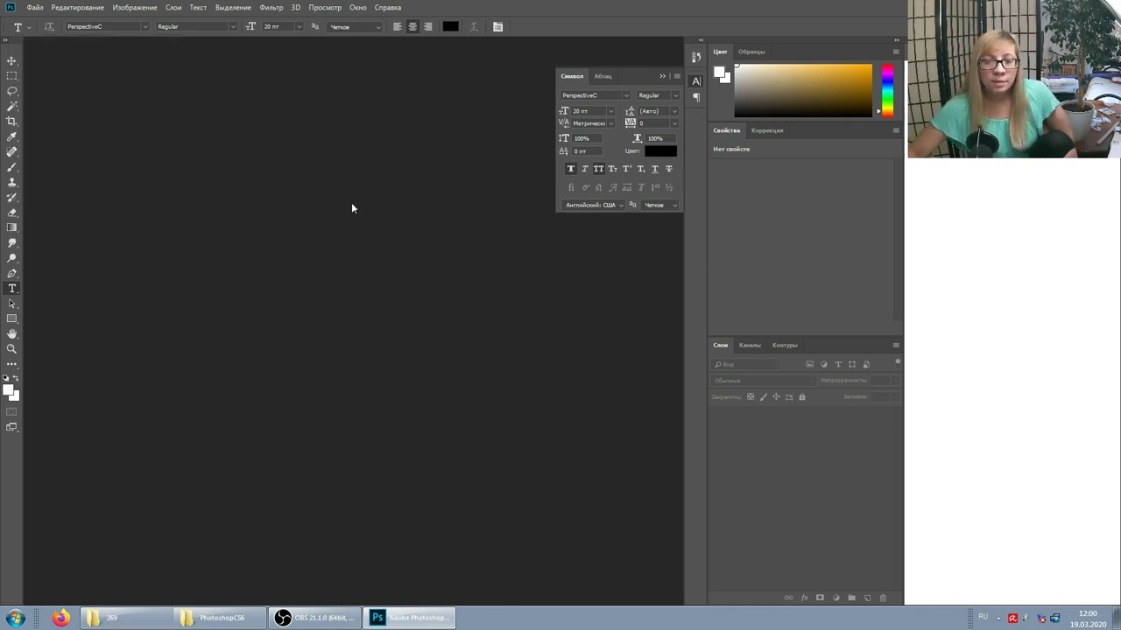